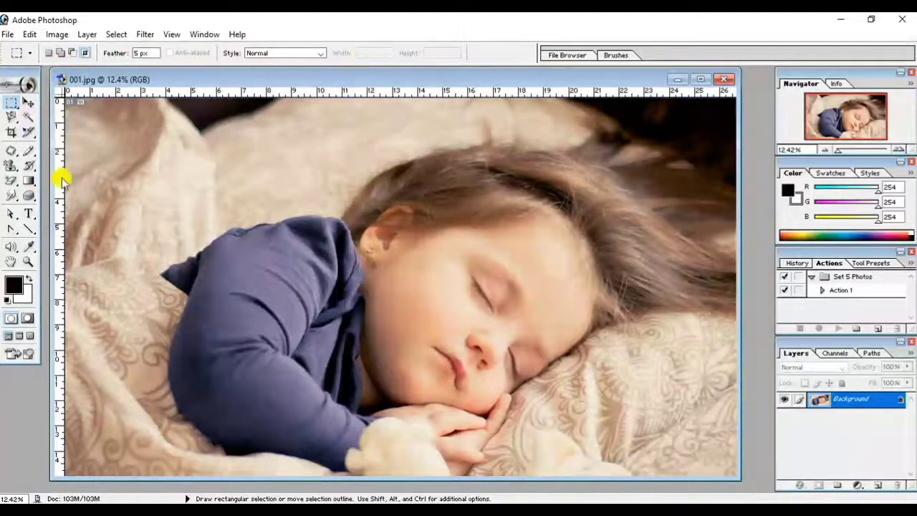
Reveal the Marquee flyout with Rectangular, Elliptical, Single Row and Single Column tools
left_click(13, 106)
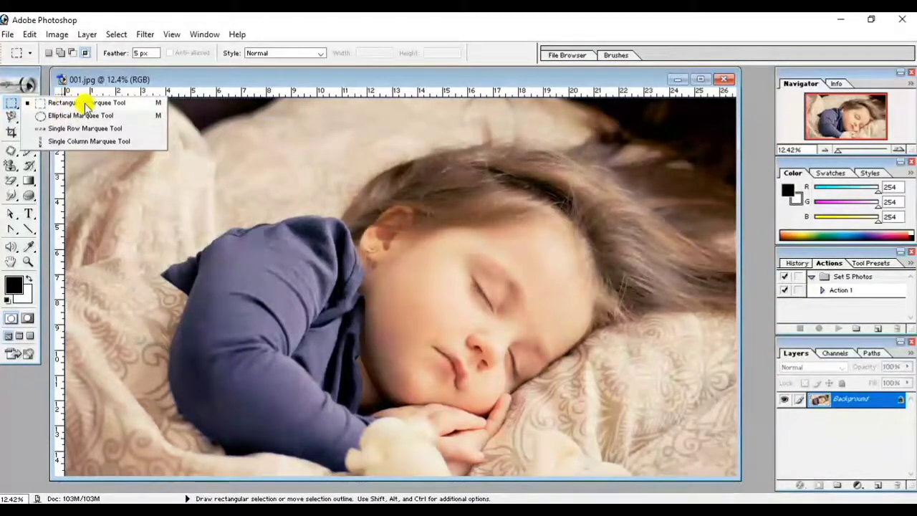
Draw a rectangular and then an elliptical selection on the blanket, dismissing the warning
left_click(85, 104)
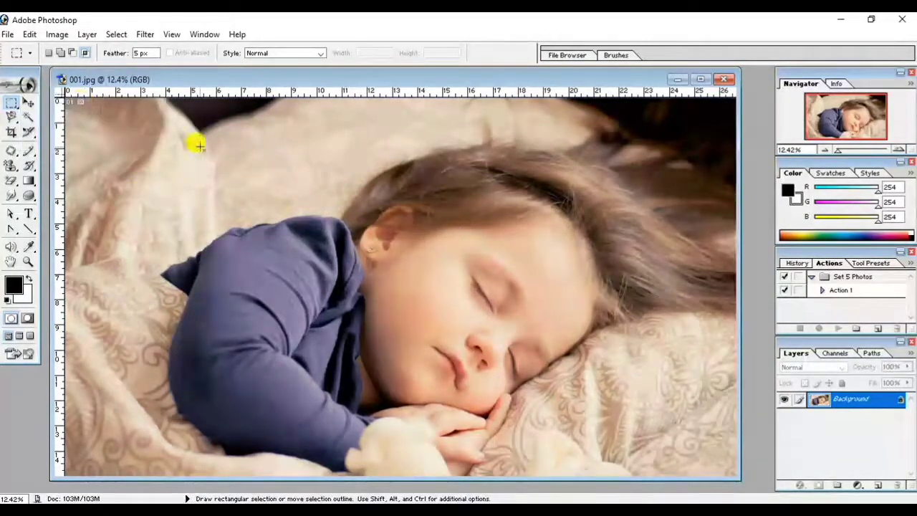
left_click_drag(248, 182, 348, 277)
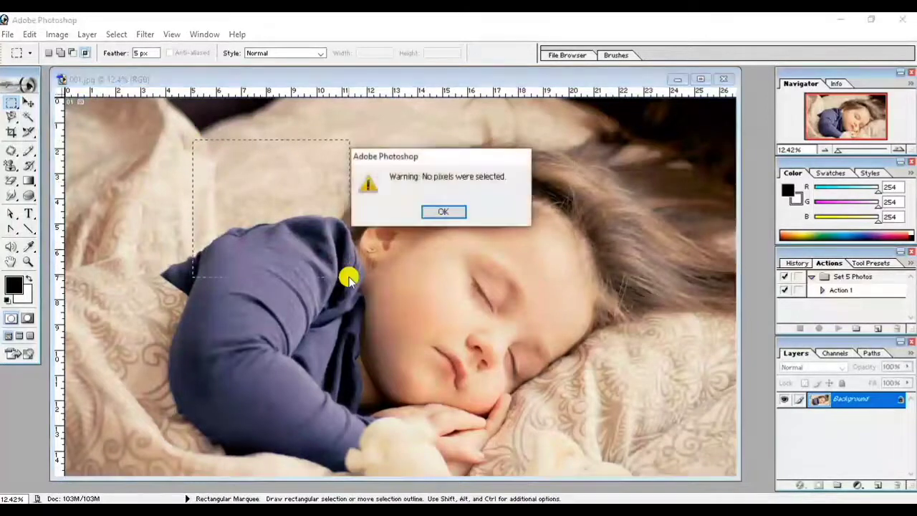
left_click(442, 212)
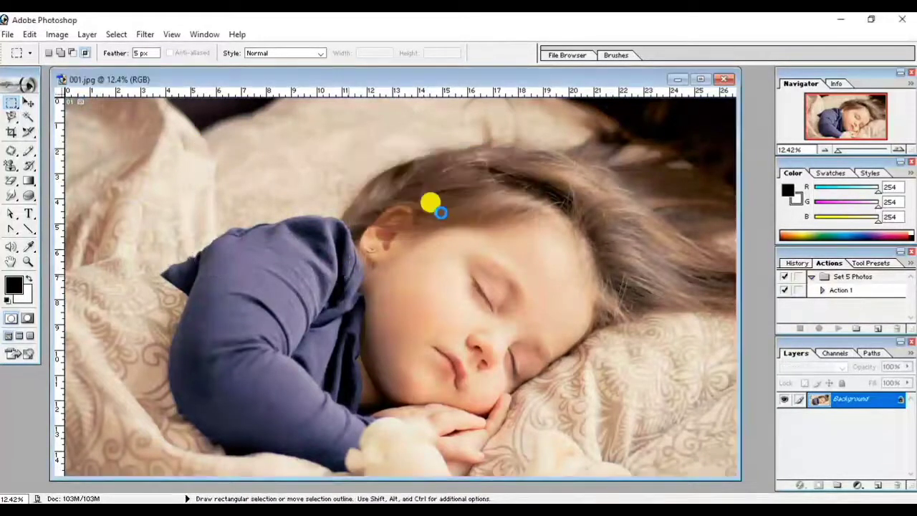
left_click_drag(8, 105, 65, 112)
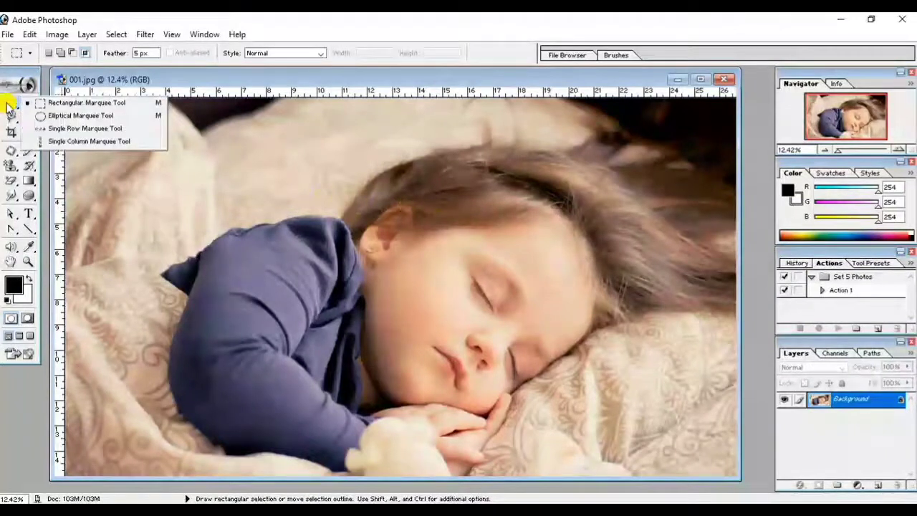
right_click(235, 209)
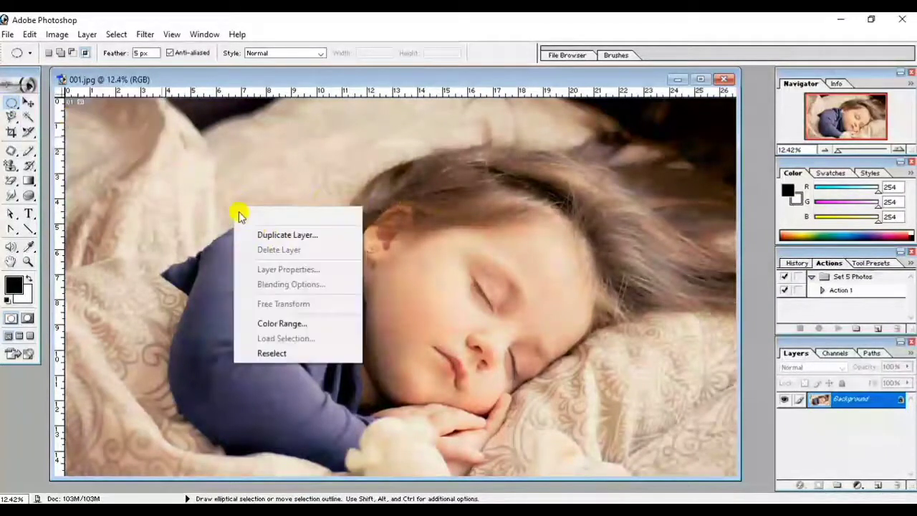
left_click(129, 127)
left_click(266, 247)
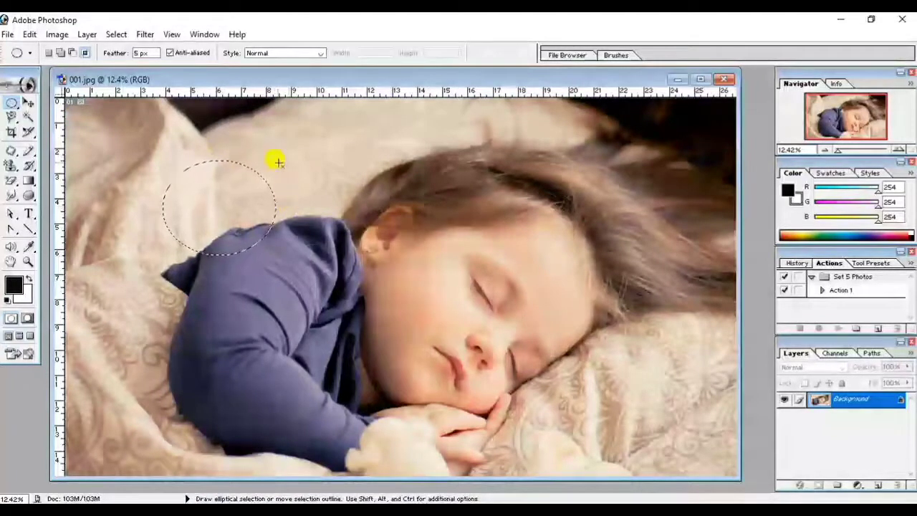
Make two single-row pixel selections across the photo, dismissing each warning
left_click(12, 103)
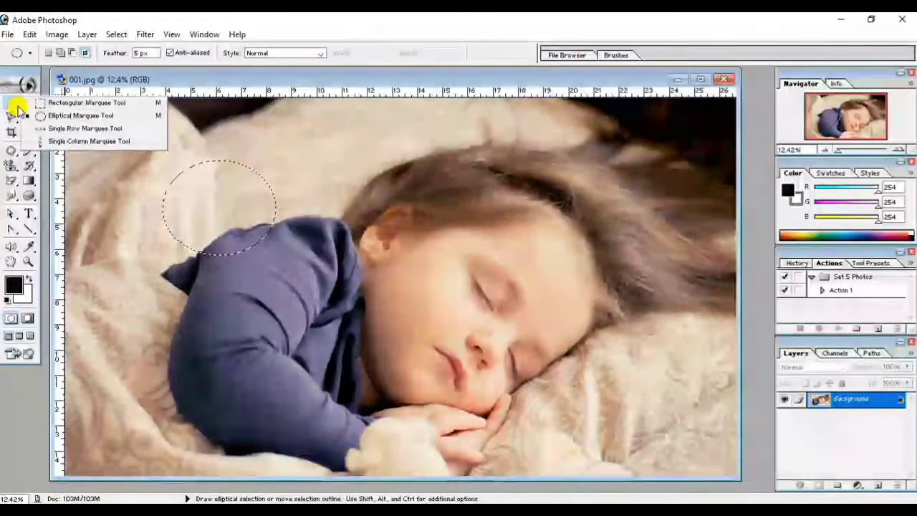
left_click(61, 128)
left_click(69, 111)
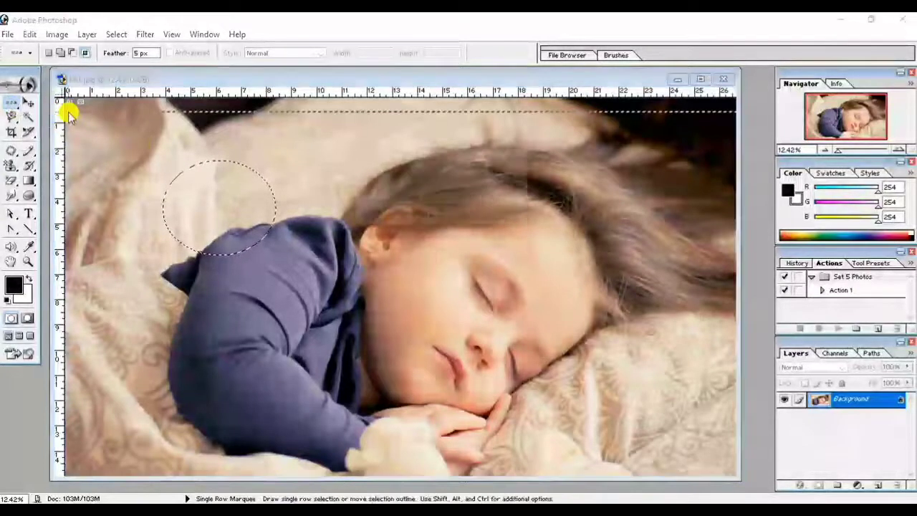
left_click(436, 209)
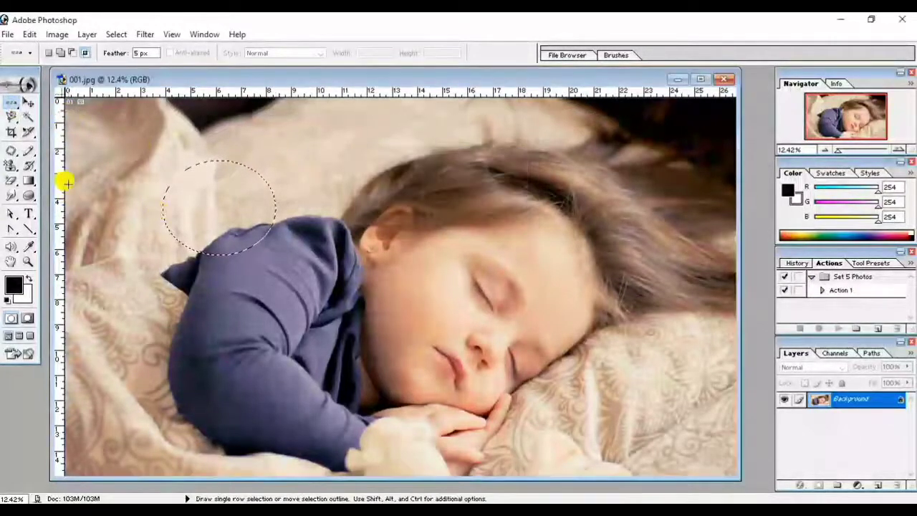
left_click(66, 159)
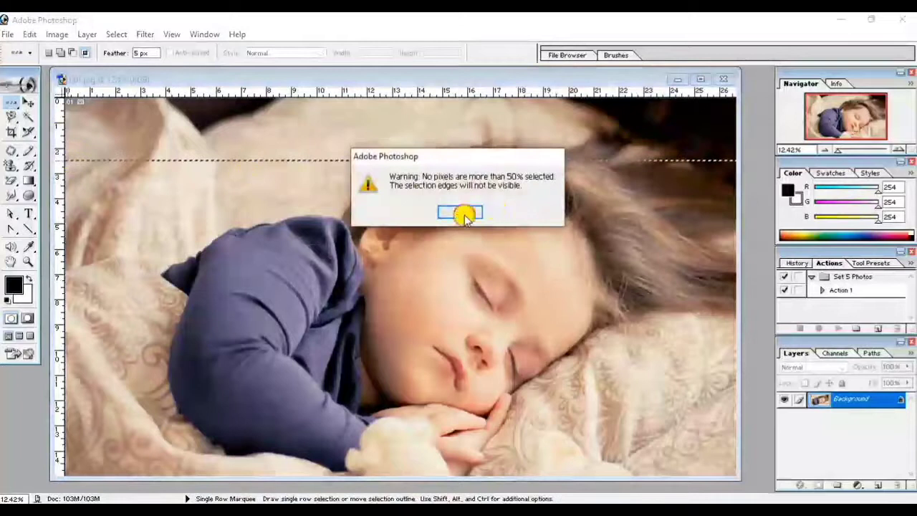
left_click(463, 214)
Make a single-column pixel selection down the photo and dismiss its warning
left_click(26, 104)
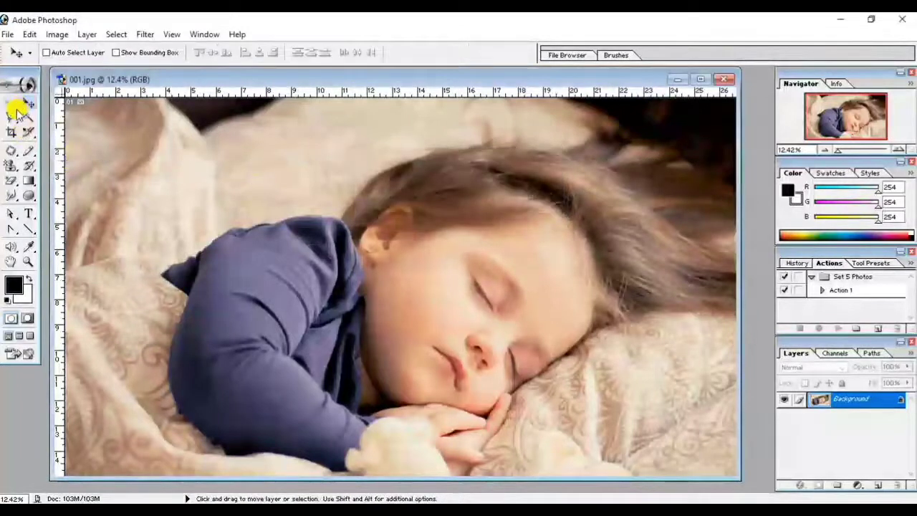
left_click_drag(11, 104, 39, 143)
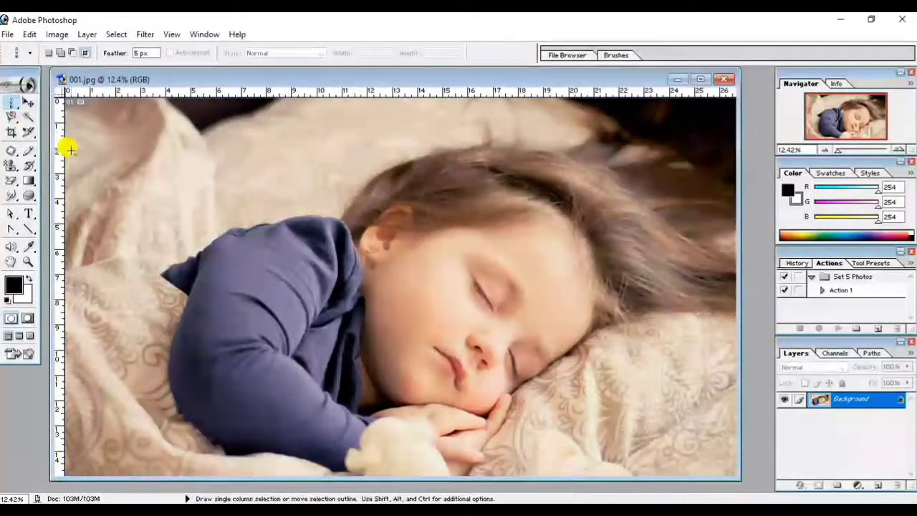
left_click(70, 149)
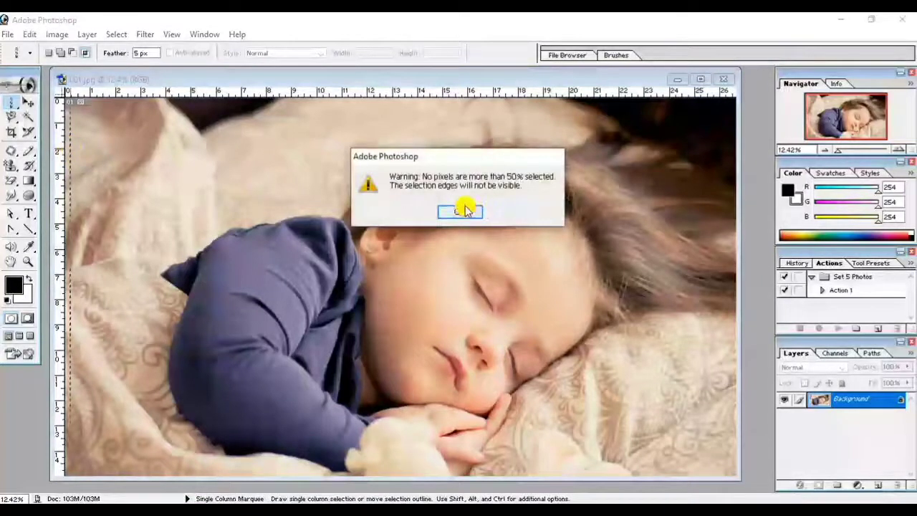
left_click(462, 211)
left_click(16, 111)
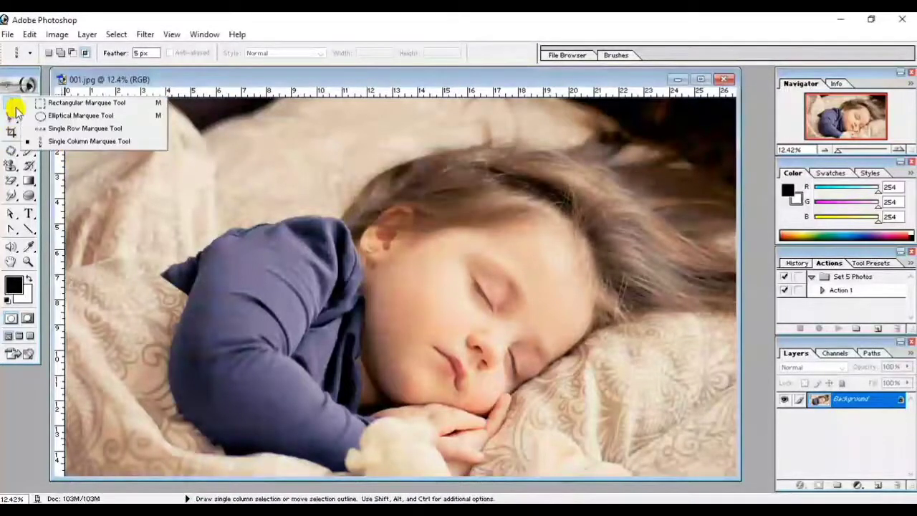
Draw a rectangular selection over the right part of the photo around the child's face
left_click(85, 103)
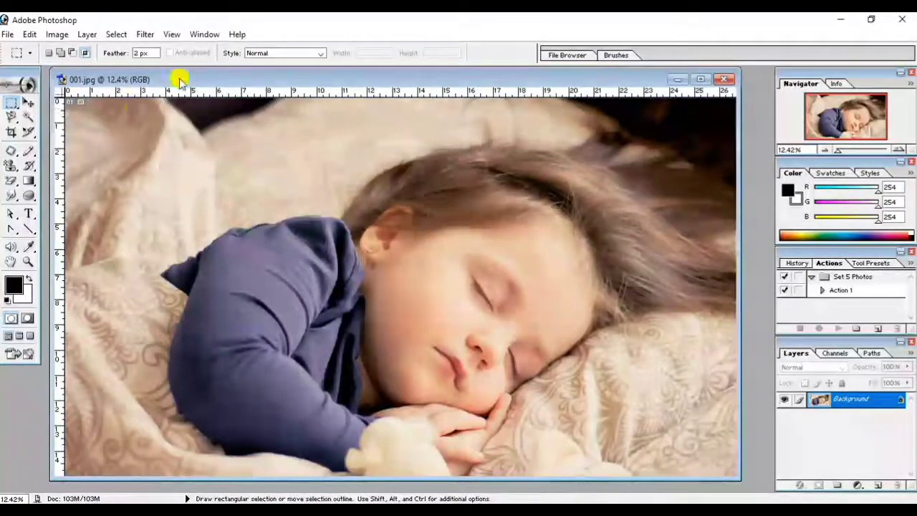
left_click_drag(285, 116, 691, 474)
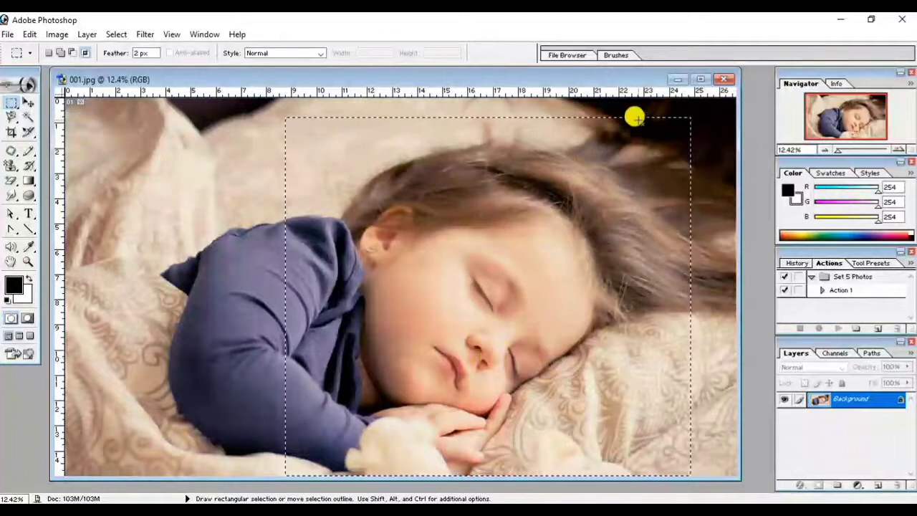
left_click(3, 36)
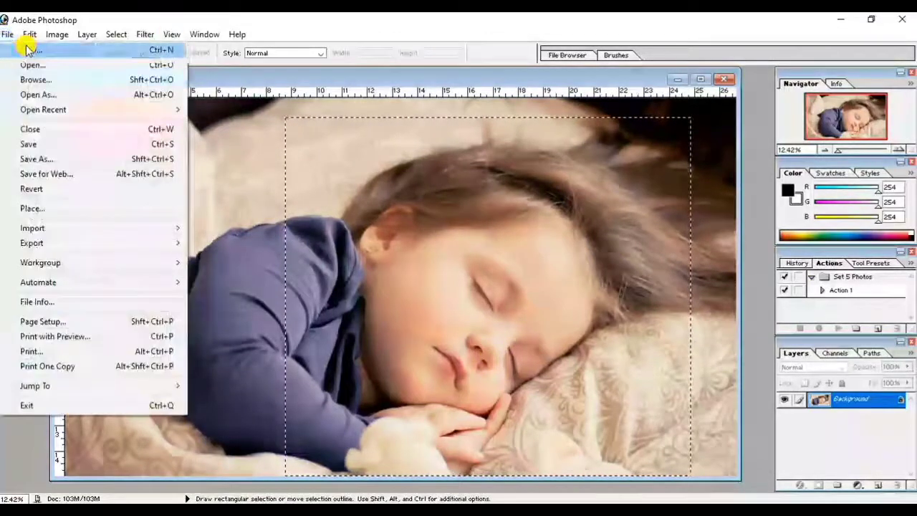
left_click(8, 35)
Create a new white A4 document (210 × 297 mm, 300 ppi)
key("ctrl+n")
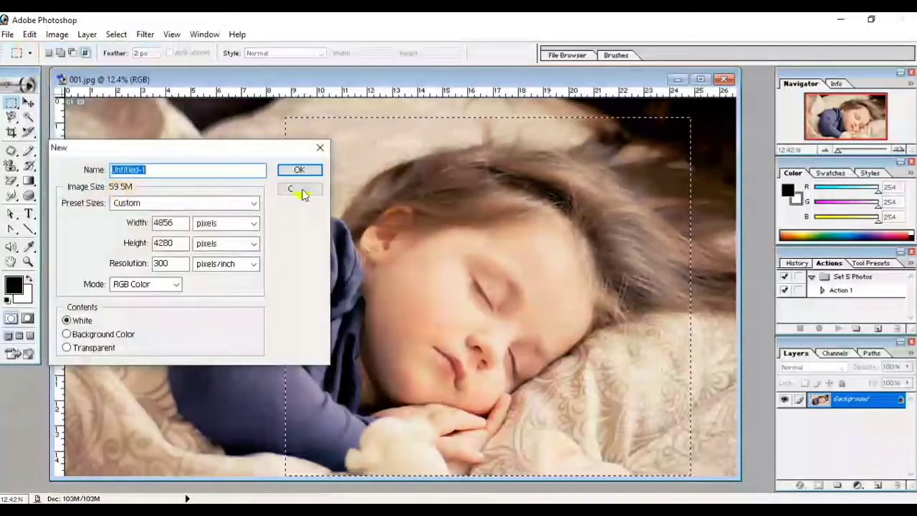
left_click(248, 204)
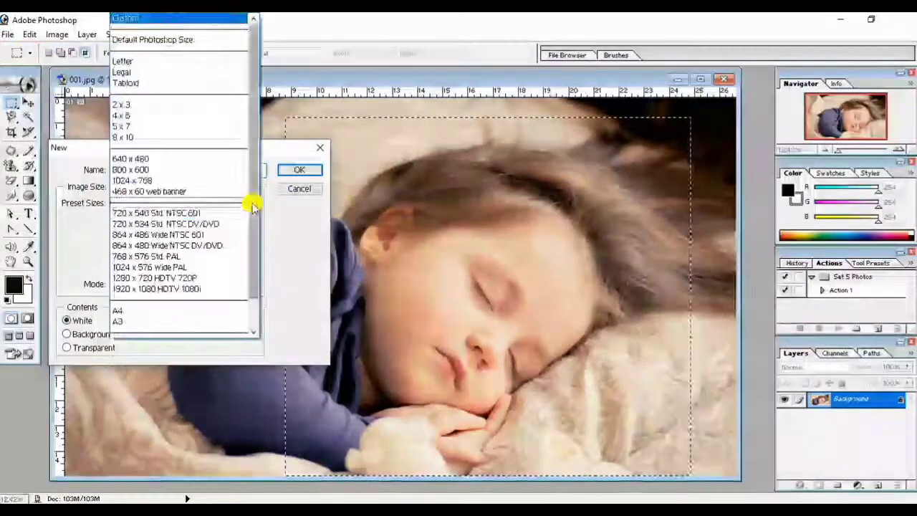
left_click(125, 313)
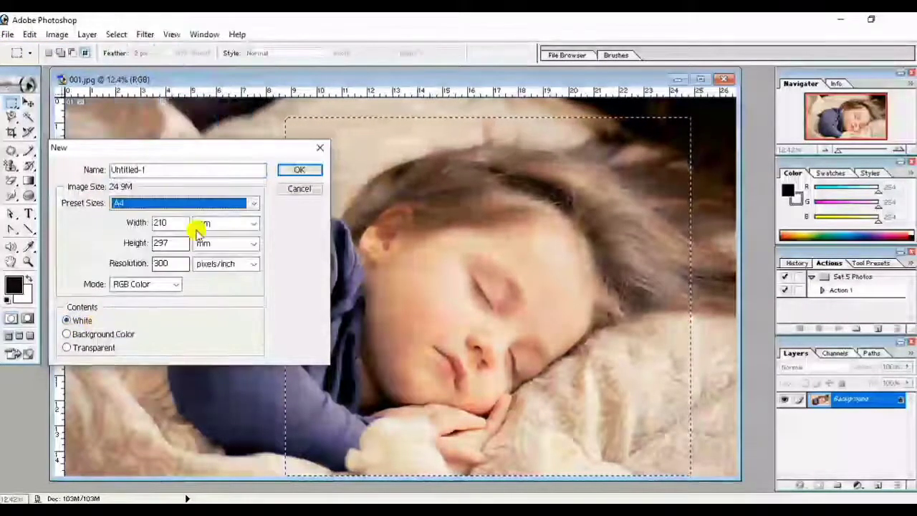
left_click(294, 173)
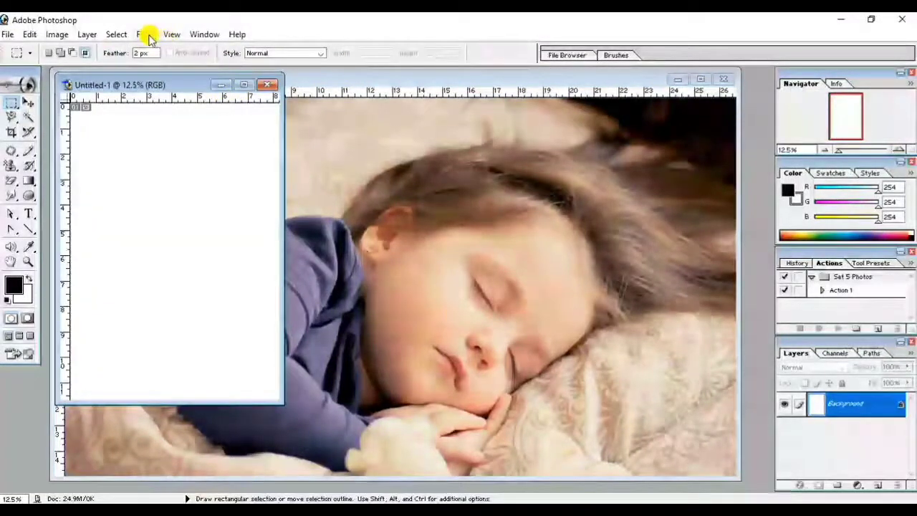
Fit Untitled-1 to the screen and paste the selected photo area into it
left_click(171, 34)
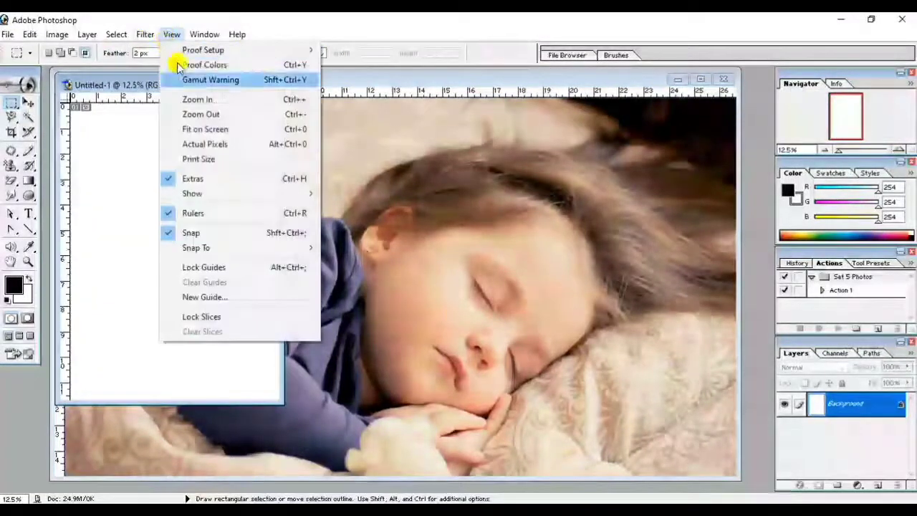
left_click(208, 130)
mouse_move(164, 78)
left_mouse_down()
mouse_move(531, 81)
mouse_move(180, 73)
left_mouse_up()
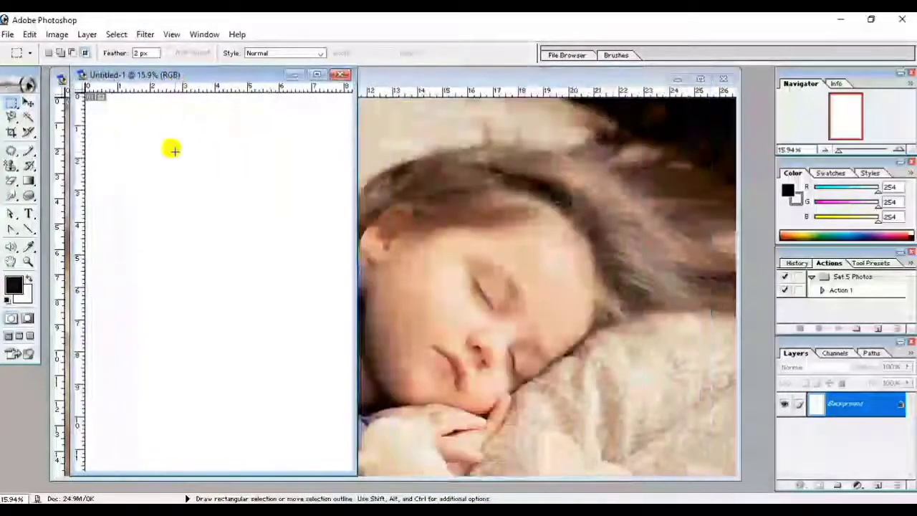
key("ctrl")
key("ctrl+v")
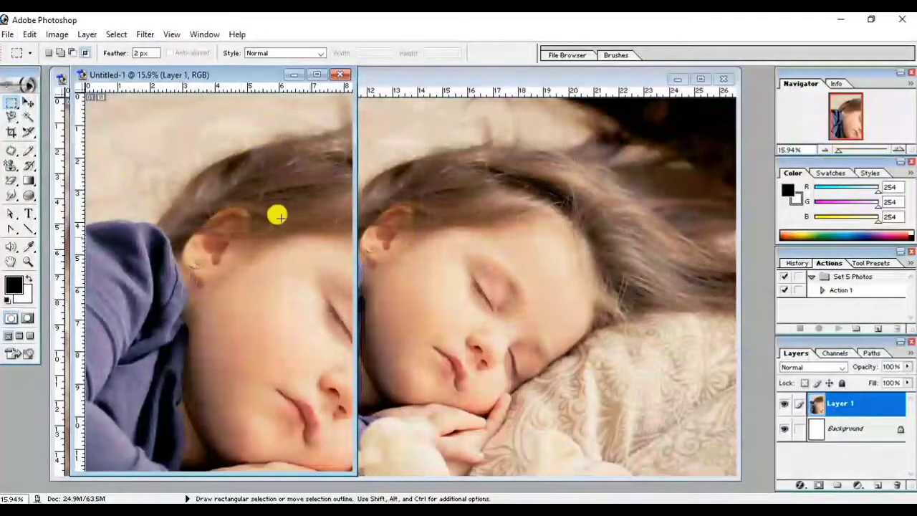
Scale the pasted photo to about 48.7% × 36.2% and place it across the page top
key("ctrl+t")
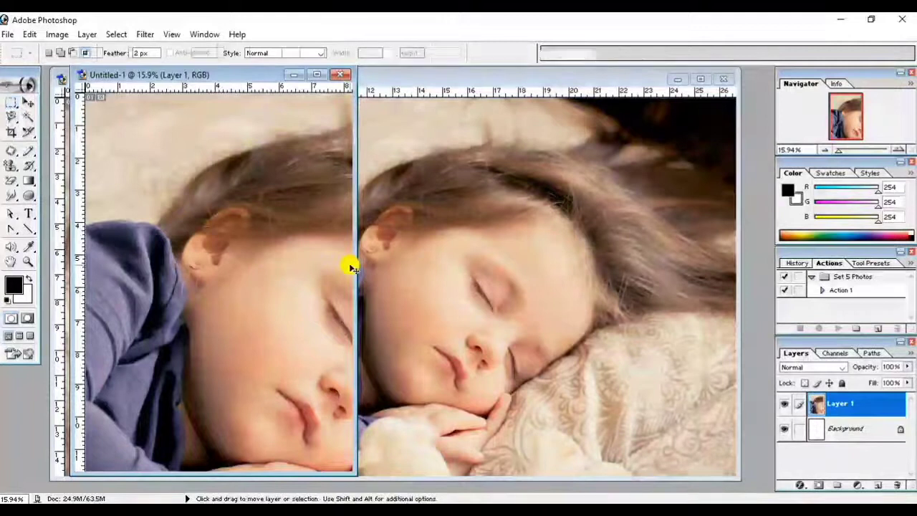
left_click(317, 75)
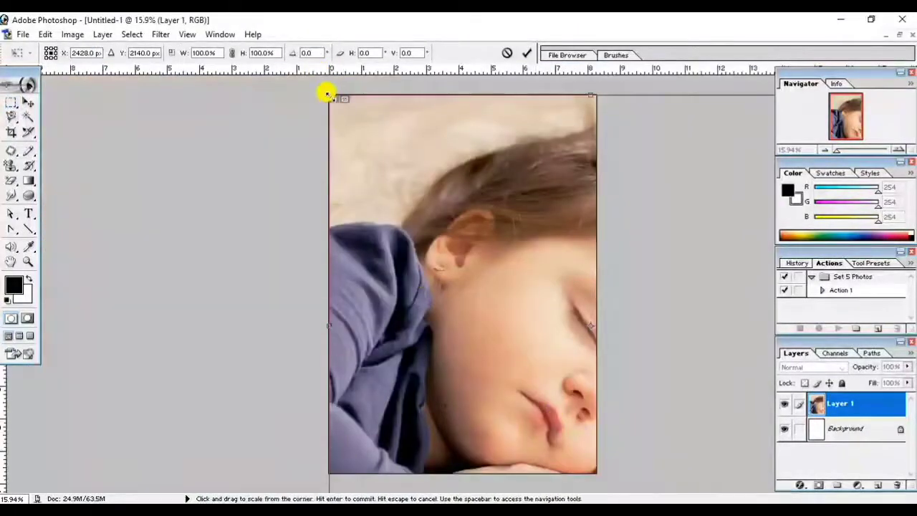
left_click_drag(328, 94, 507, 363)
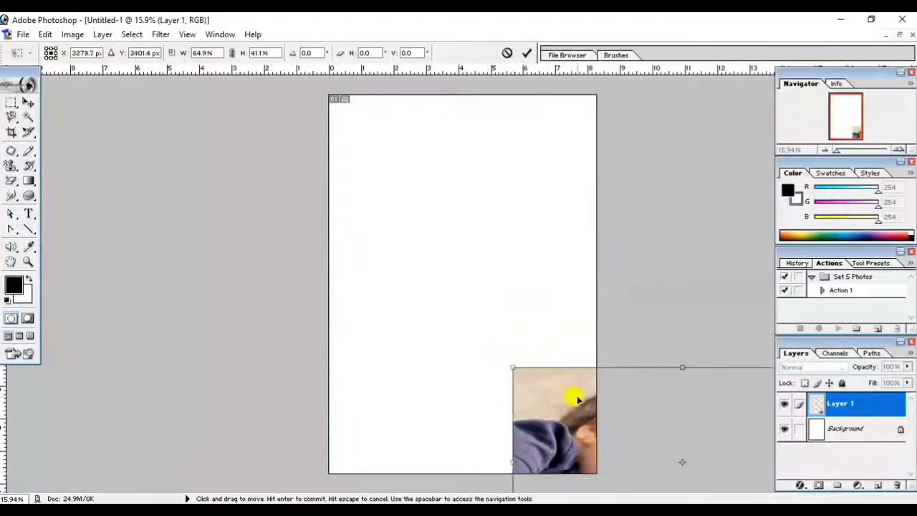
left_click_drag(579, 392, 345, 178)
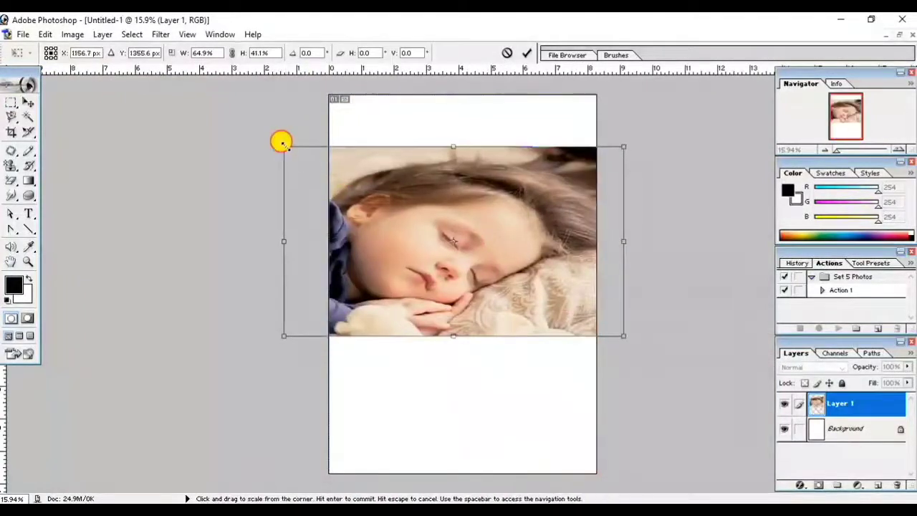
mouse_move(283, 146)
left_mouse_down()
mouse_move(404, 175)
mouse_move(367, 166)
left_mouse_up()
mouse_move(416, 189)
left_mouse_down()
mouse_move(393, 164)
mouse_move(384, 129)
mouse_move(399, 135)
left_mouse_up()
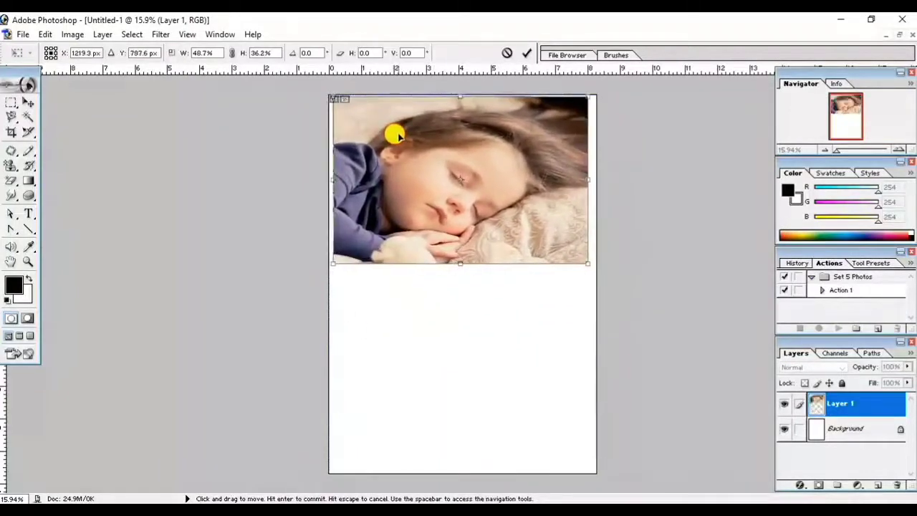
key("Return")
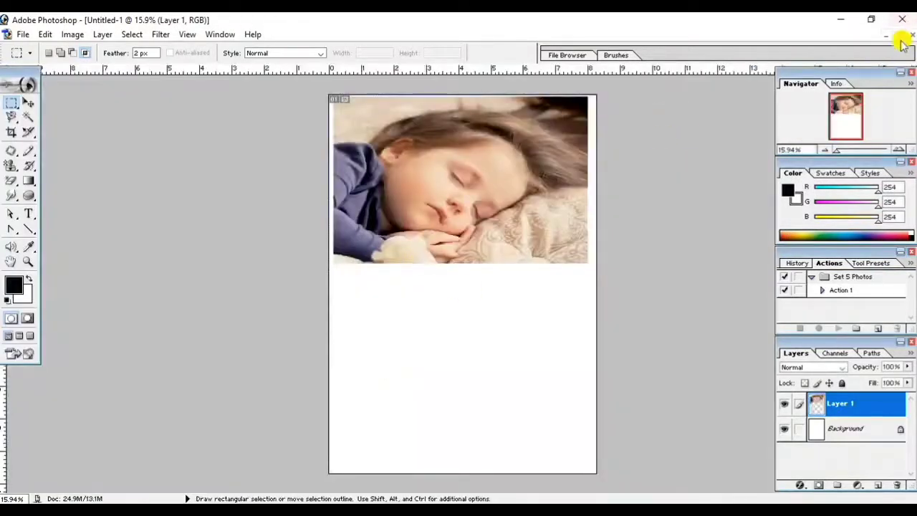
Circle the girl's face in 001.jpg with the Elliptical Marquee, then set 001.jpg aside for Untitled-1
left_click(898, 34)
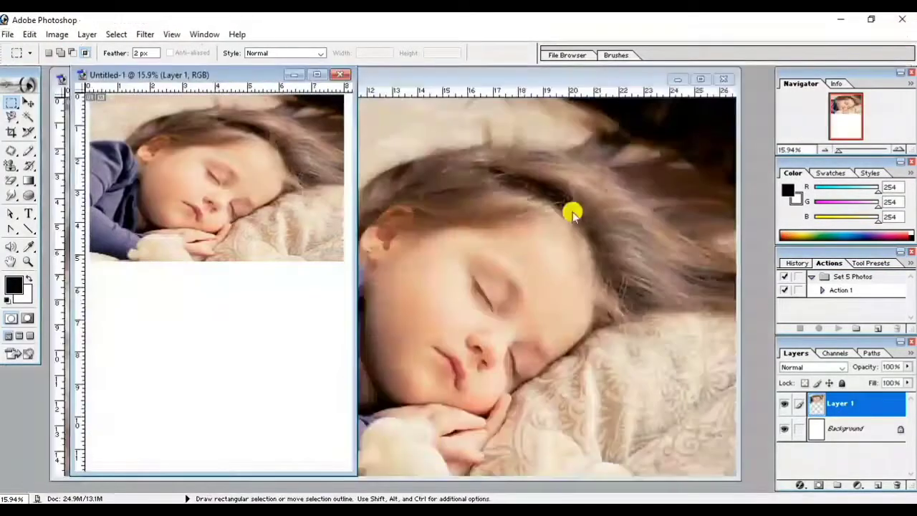
left_click(495, 82)
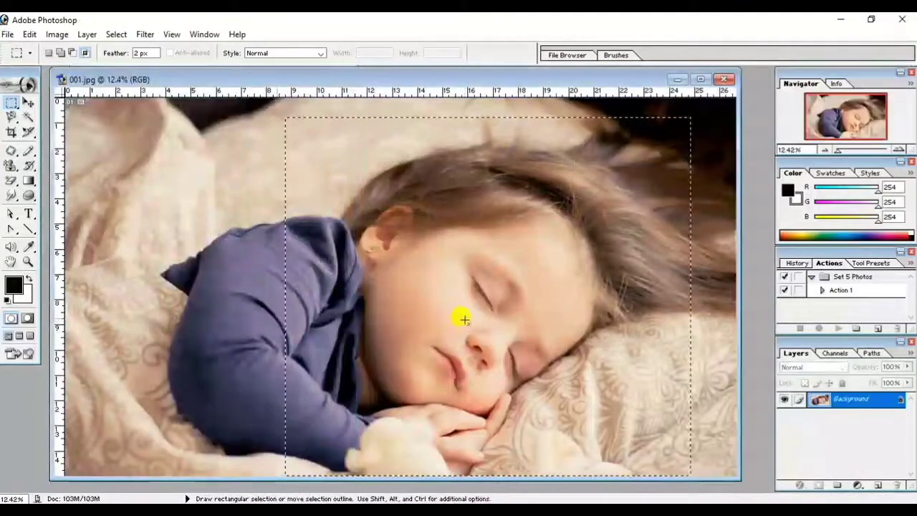
left_click_drag(10, 103, 65, 121)
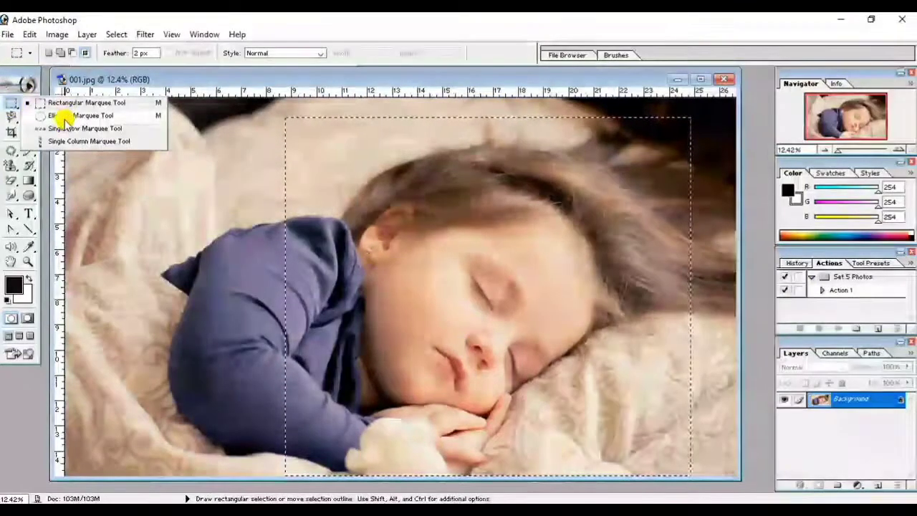
left_click(64, 116)
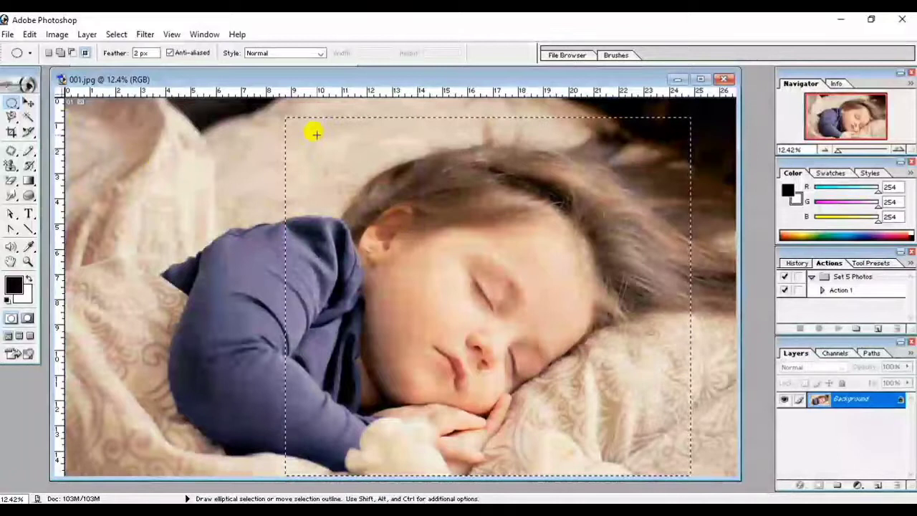
left_click_drag(316, 133, 748, 466)
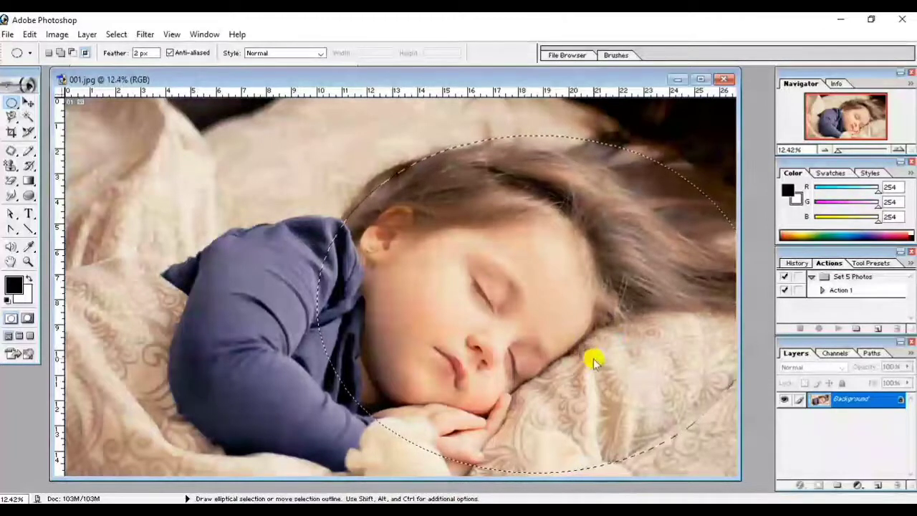
mouse_move(593, 361)
left_mouse_down()
mouse_move(584, 351)
mouse_move(592, 357)
left_mouse_up()
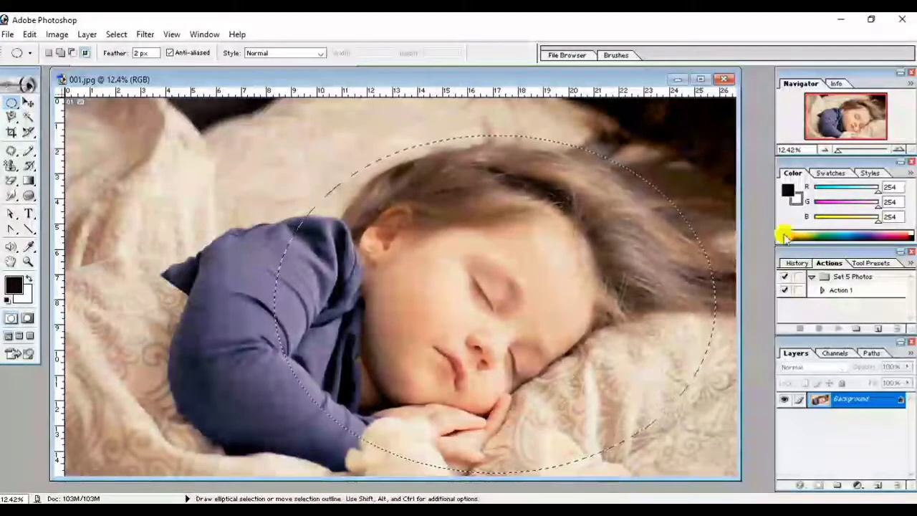
left_click(677, 79)
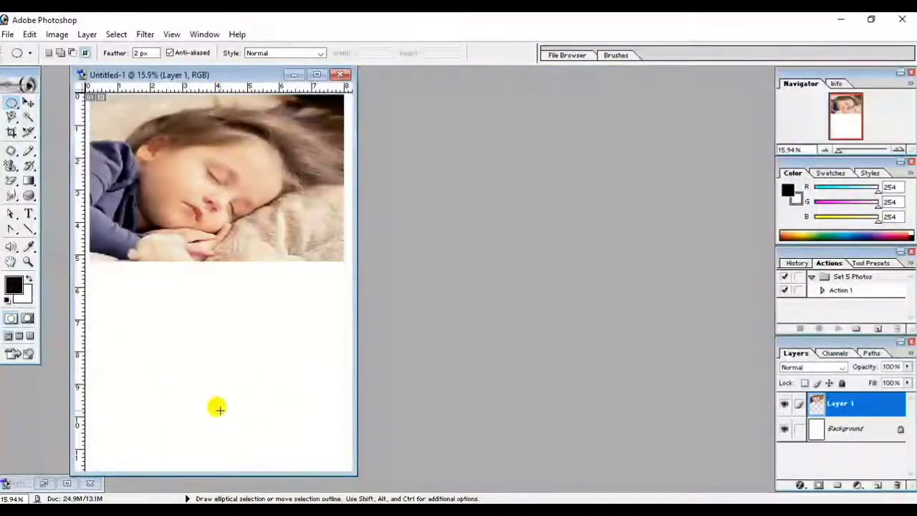
Paste the oval girl as Layer 2, scale it to about 45% and move it into the lower half
key("ctrl")
key("ctrl+v")
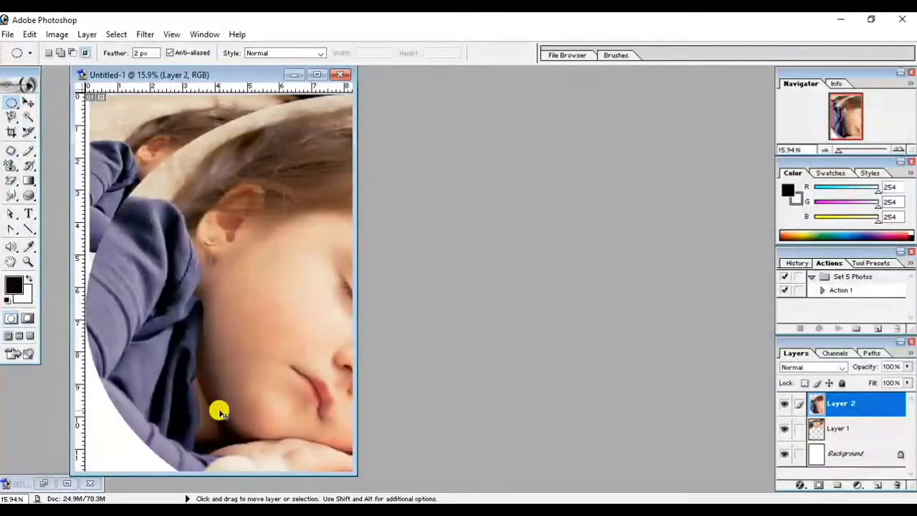
key("ctrl+t")
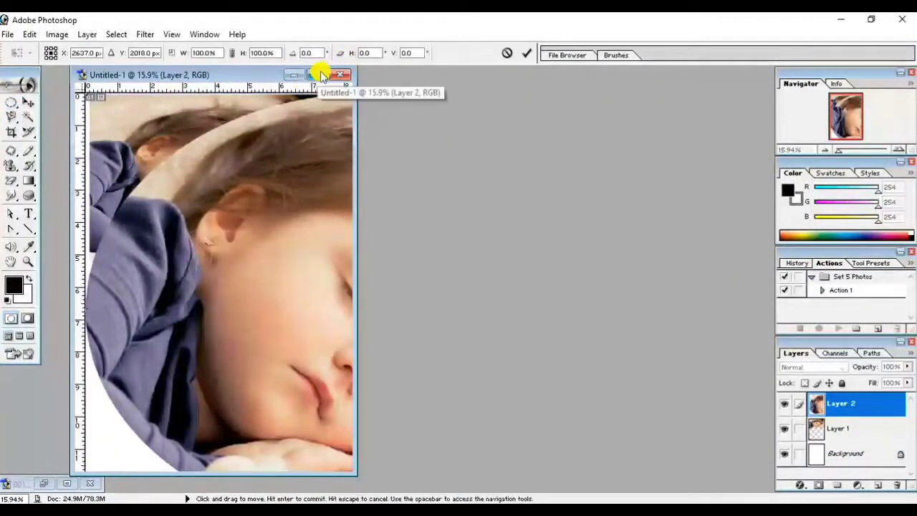
left_click(317, 75)
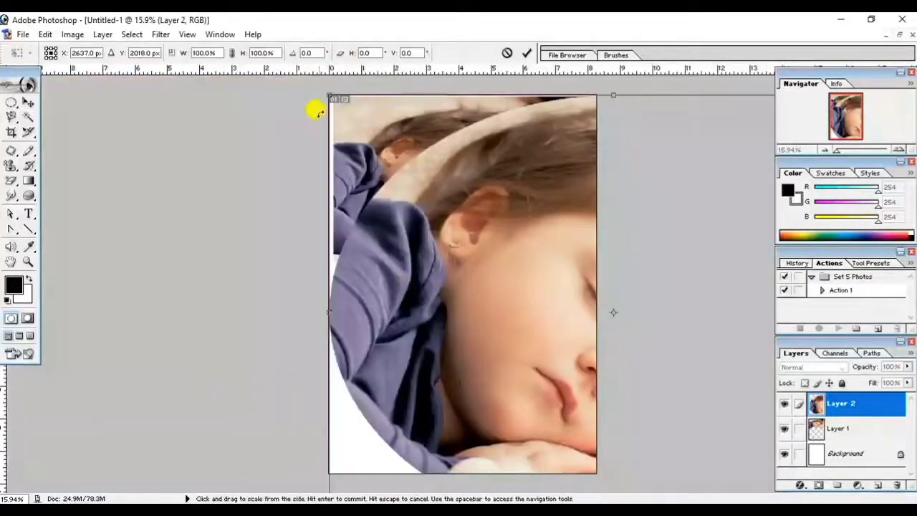
left_click_drag(329, 95, 644, 322)
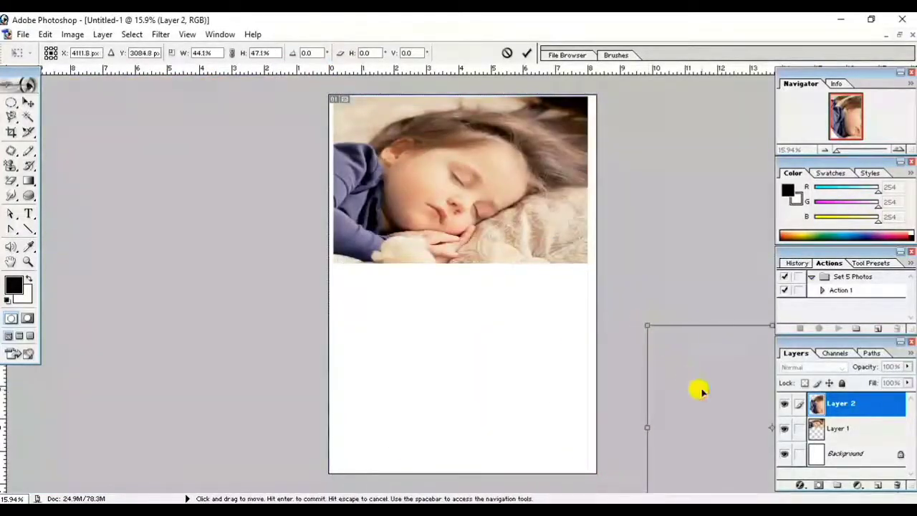
mouse_move(698, 389)
left_mouse_down()
mouse_move(398, 321)
mouse_move(393, 331)
left_mouse_up()
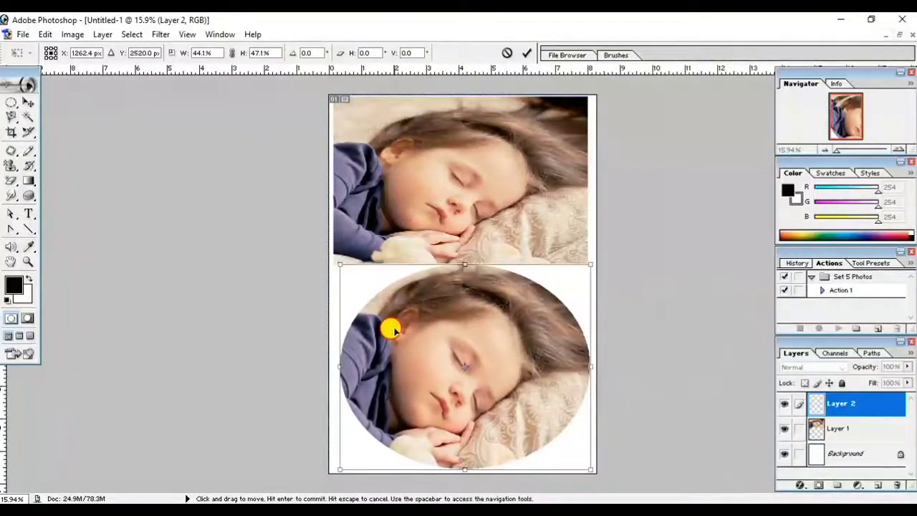
key("Return")
key("m")
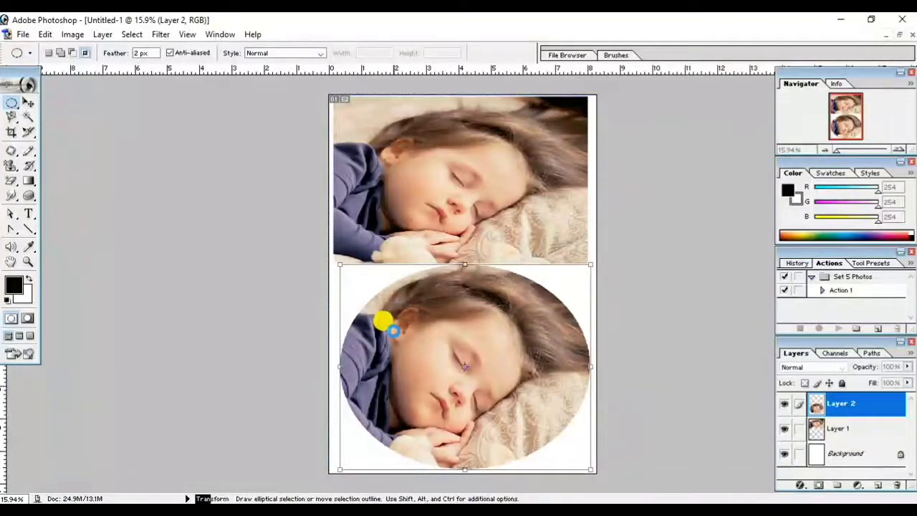
key("ctrl+Tab")
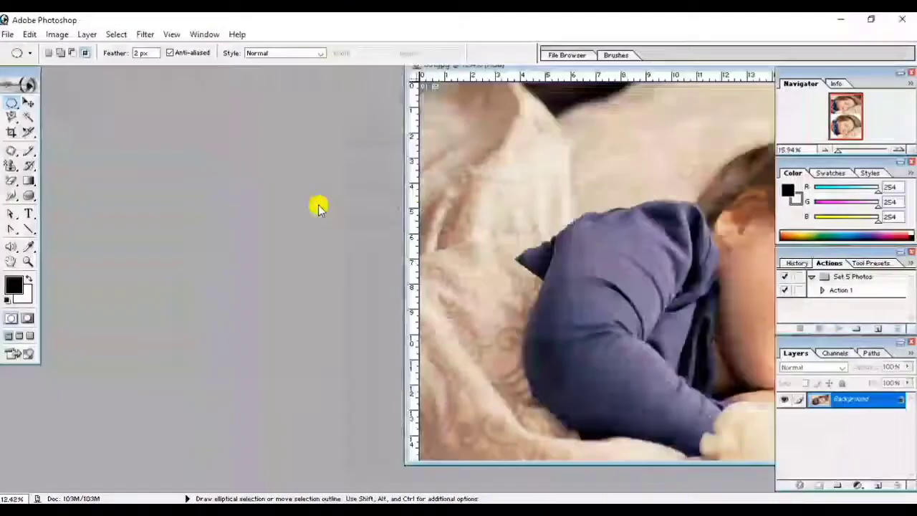
left_click(9, 35)
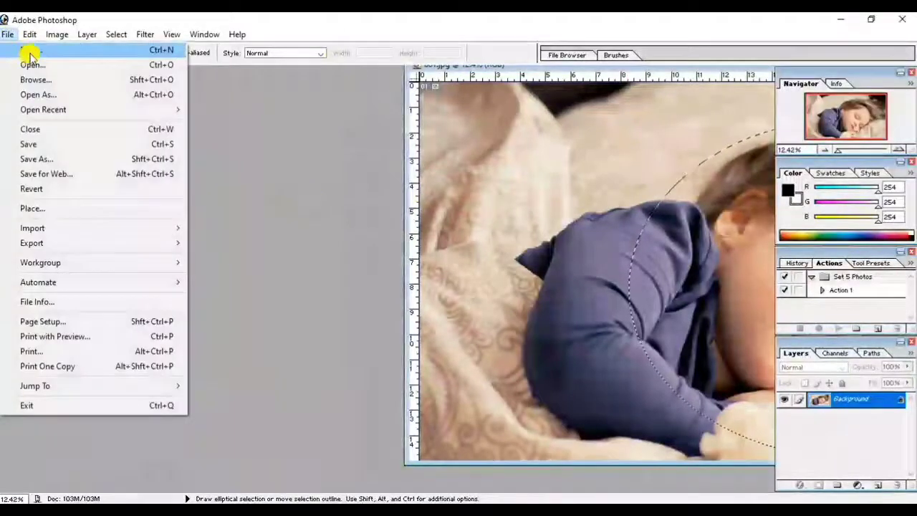
key("Escape")
key("ctrl+n")
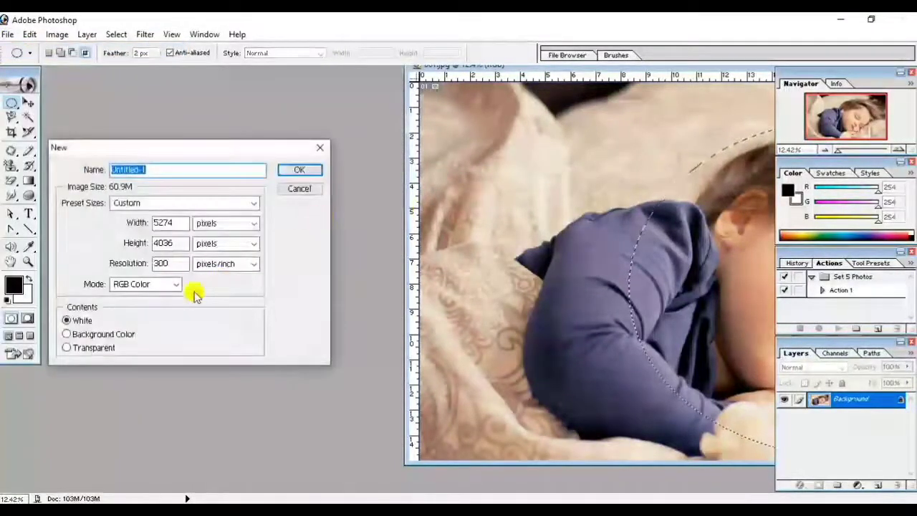
left_click(297, 174)
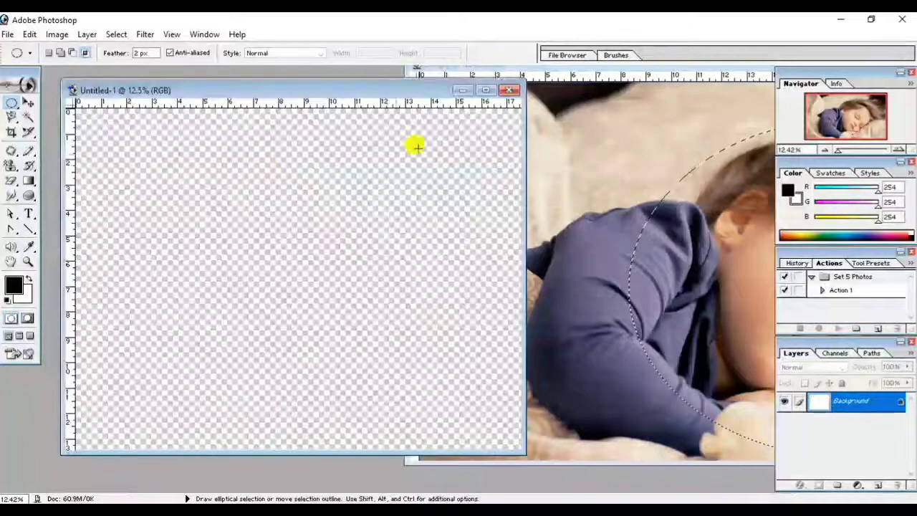
left_click_drag(328, 86, 283, 102)
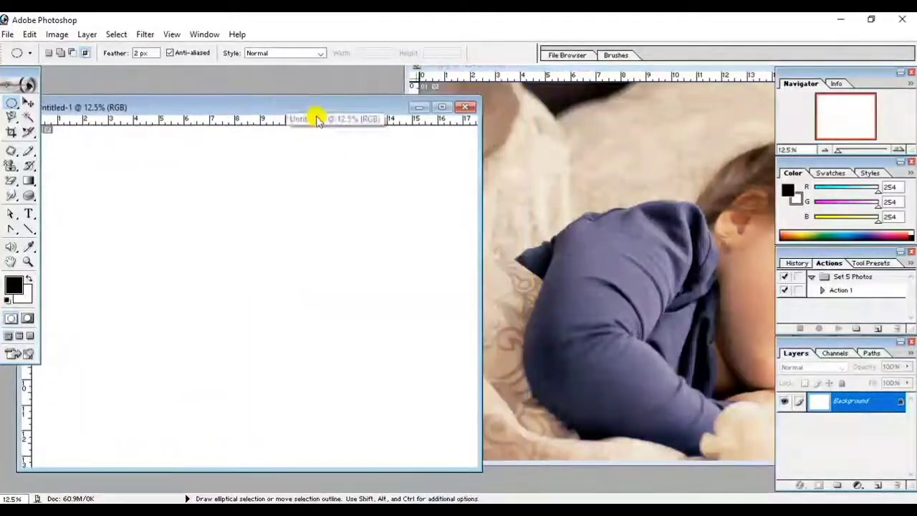
left_click(501, 70)
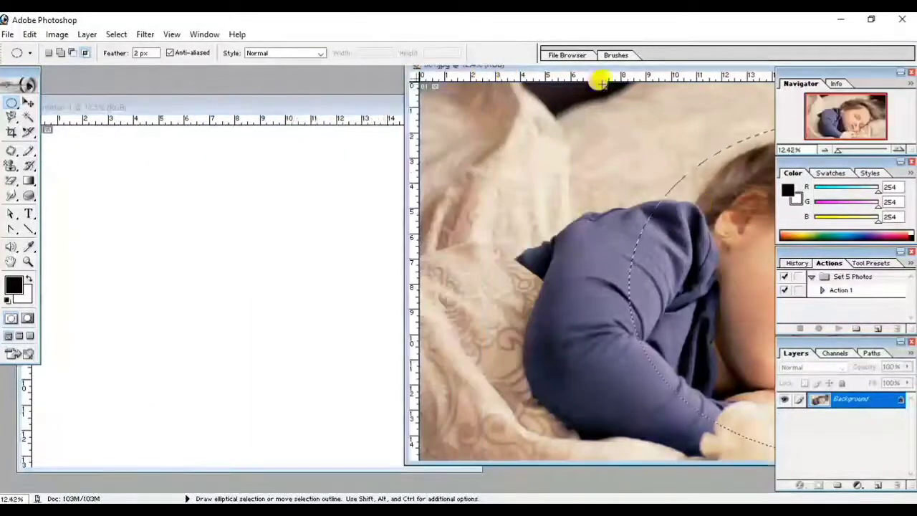
left_click_drag(598, 68, 592, 87)
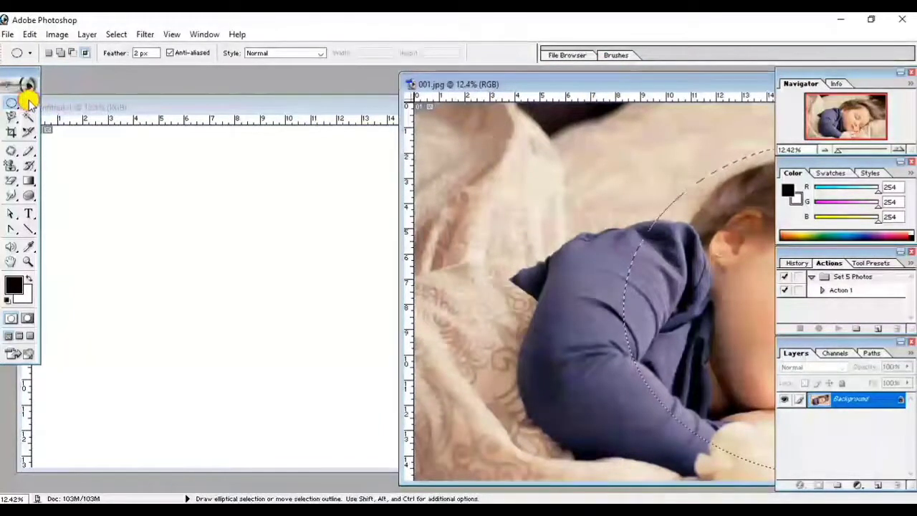
left_click(28, 102)
left_click_drag(702, 286, 208, 307)
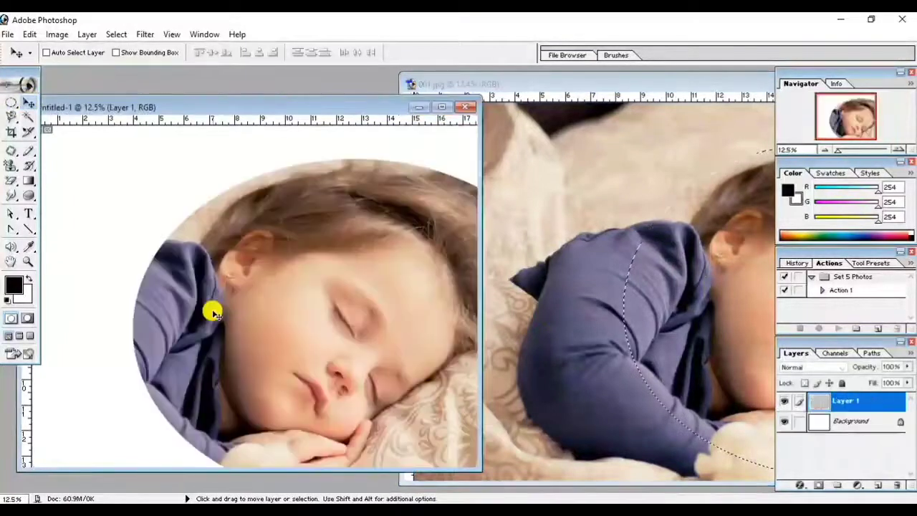
mouse_move(211, 309)
left_mouse_down()
mouse_move(326, 312)
mouse_move(293, 295)
left_mouse_up()
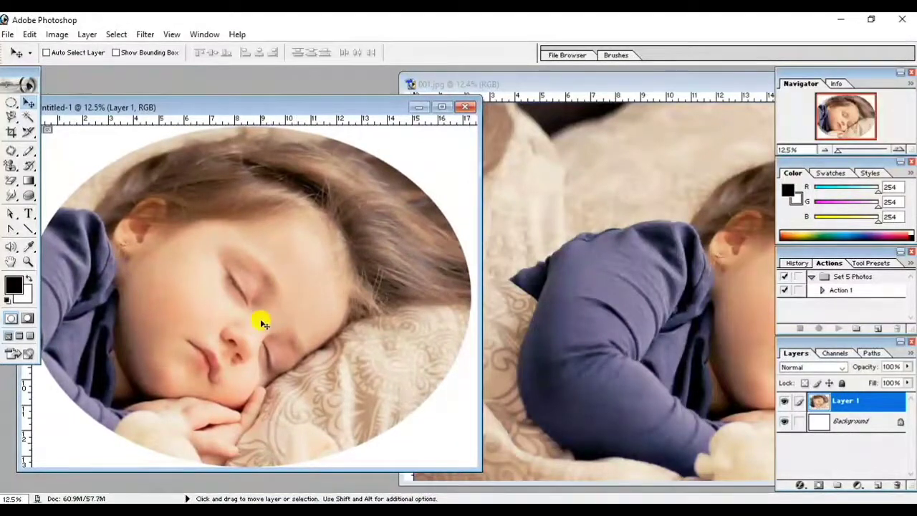
left_click(467, 108)
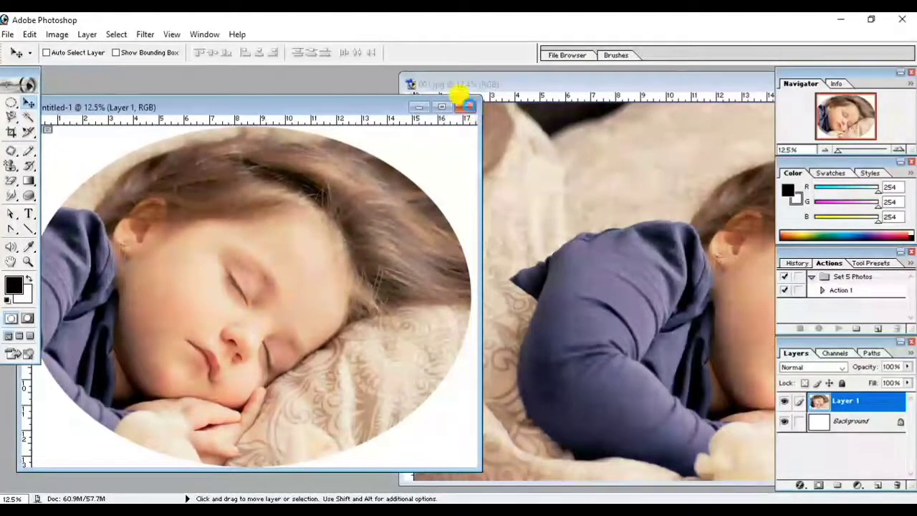
left_click(467, 212)
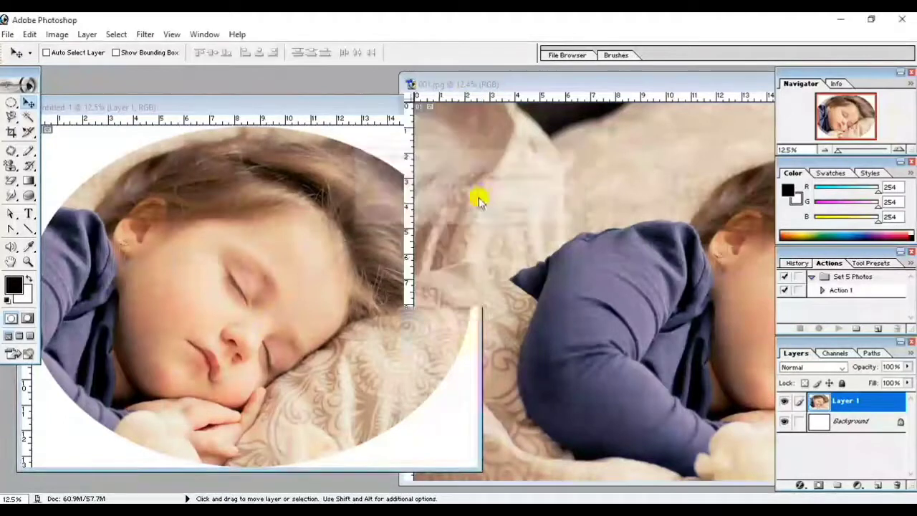
mouse_move(644, 86)
left_mouse_down()
mouse_move(460, 91)
mouse_move(219, 76)
left_mouse_up()
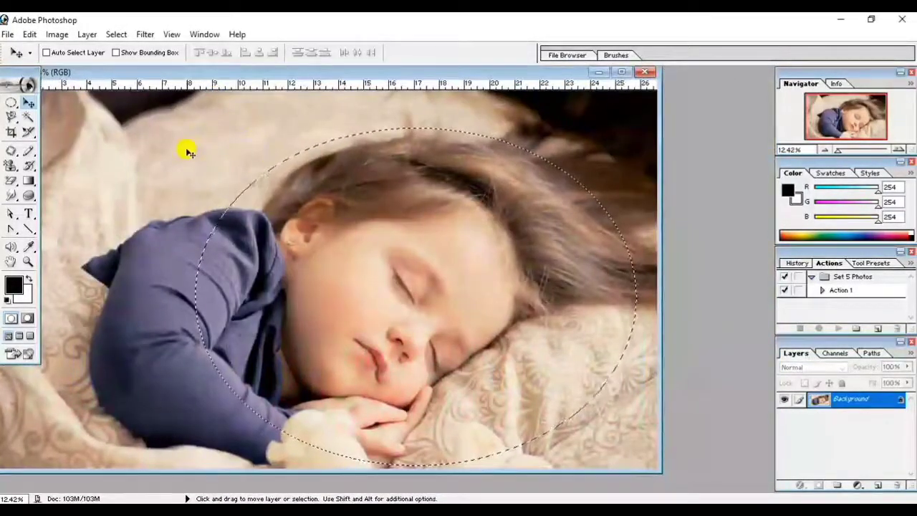
Drop the oval selection and trace a Lasso outline around the girl's head, hair and arm
key("ctrl+d")
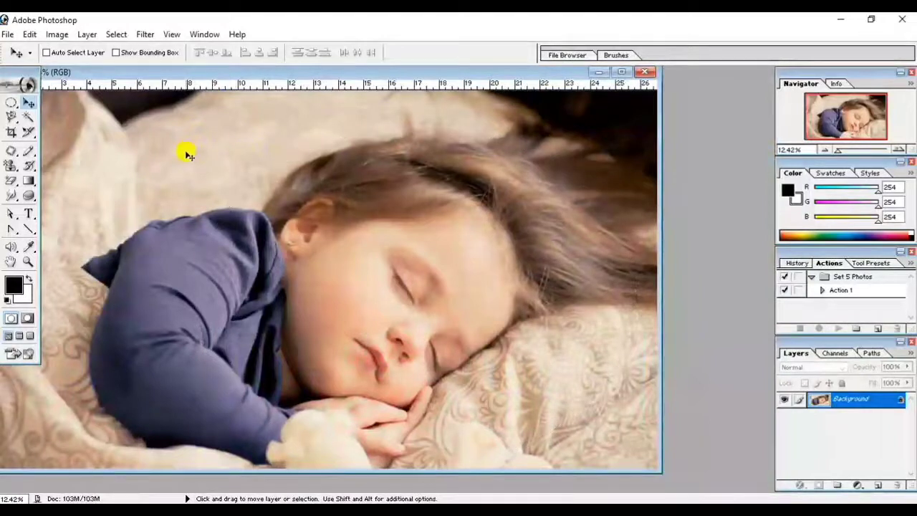
left_click(13, 122)
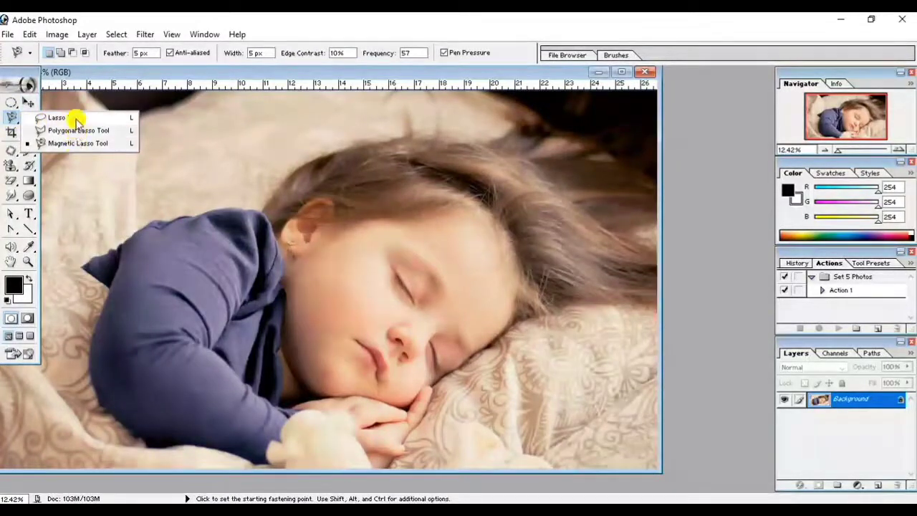
left_click(75, 120)
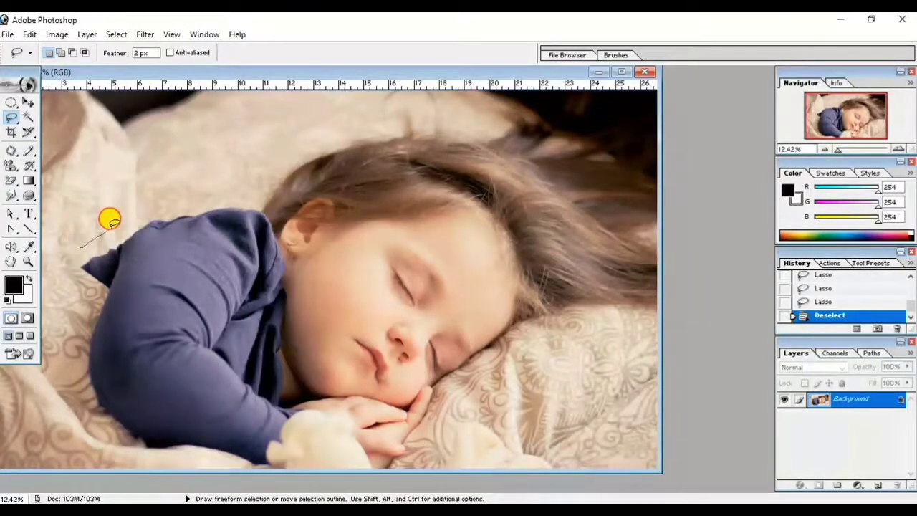
mouse_move(110, 220)
left_mouse_down()
mouse_move(533, 342)
mouse_move(420, 440)
mouse_move(265, 460)
mouse_move(127, 399)
mouse_move(69, 318)
left_mouse_up()
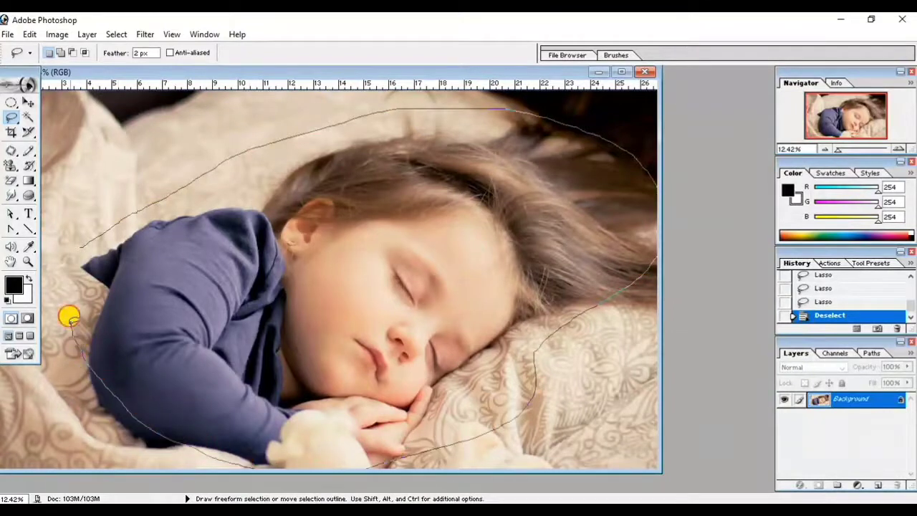
left_click_drag(82, 263, 83, 243)
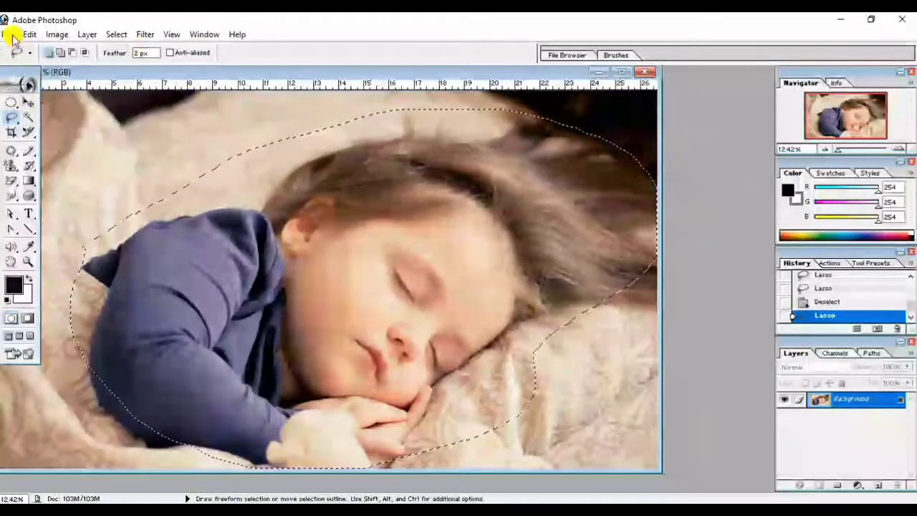
Create a new blank document via File > New and bring the photo back in front
left_click(7, 33)
left_click(29, 55)
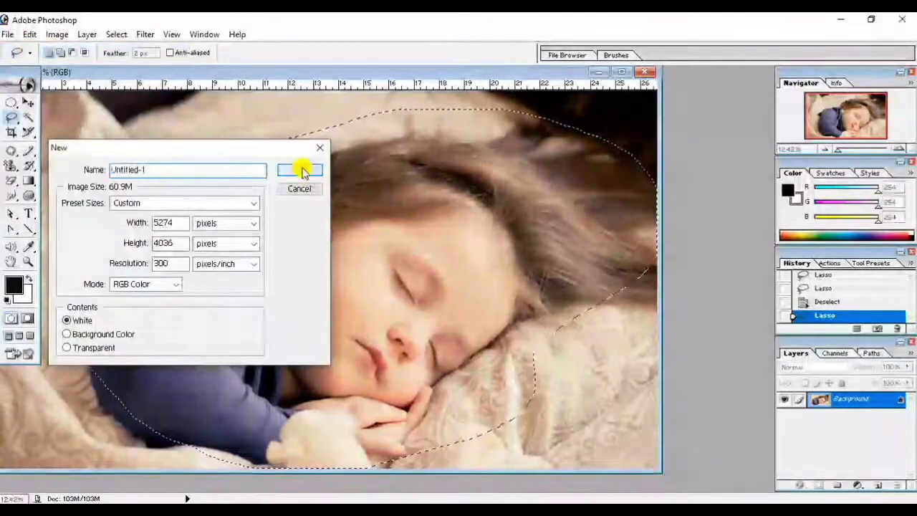
left_click(301, 172)
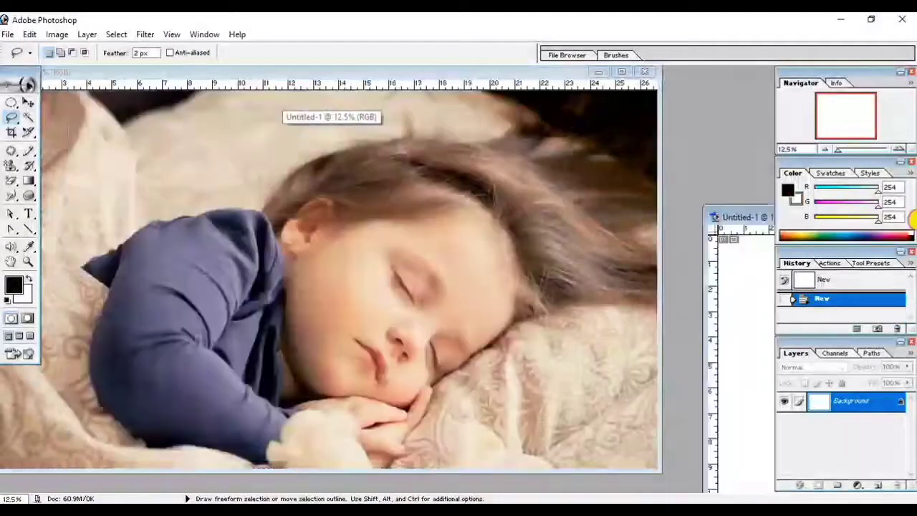
left_click_drag(283, 100, 891, 175)
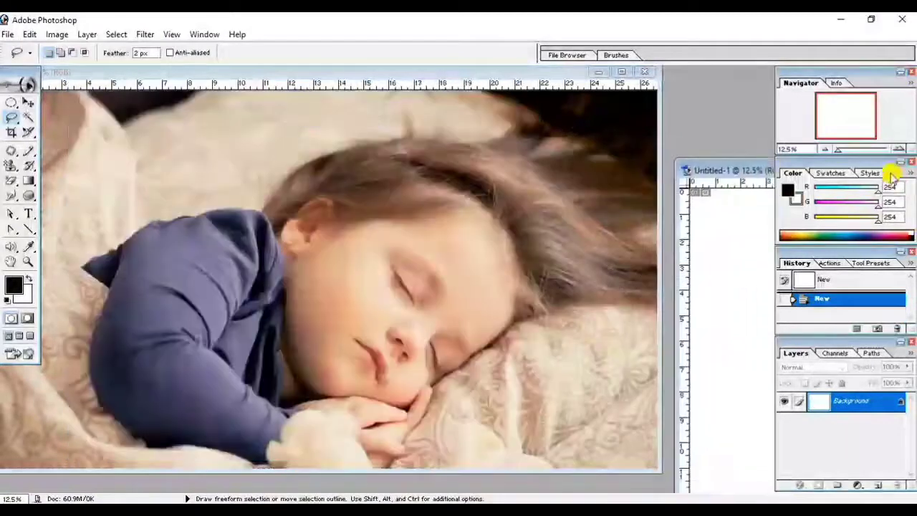
left_click(458, 71)
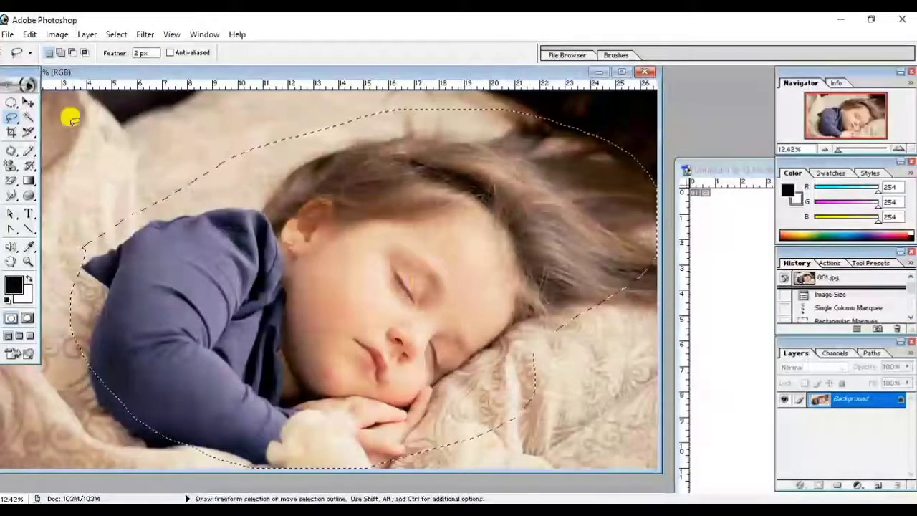
Drag the lasso-selected girl into Untitled-1, reposition it, then delete that layer
left_click(28, 102)
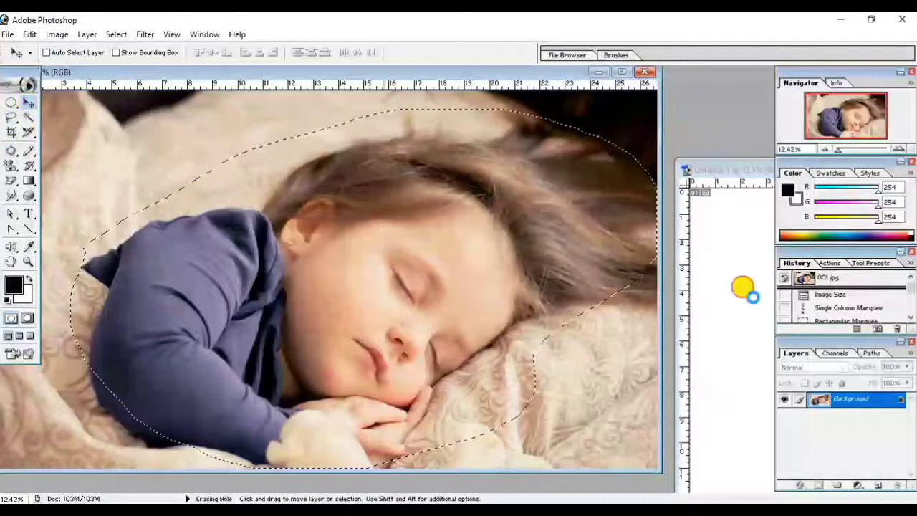
left_click_drag(745, 291, 748, 293)
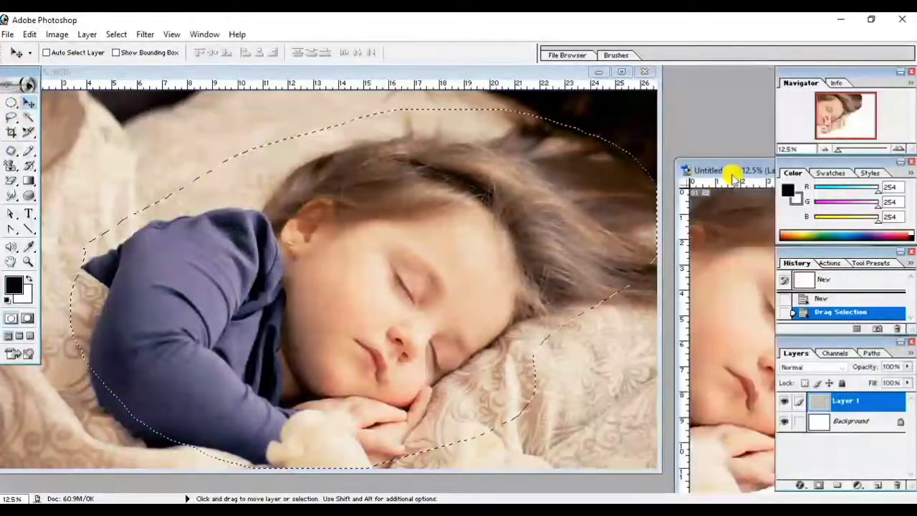
left_click_drag(734, 177, 125, 100)
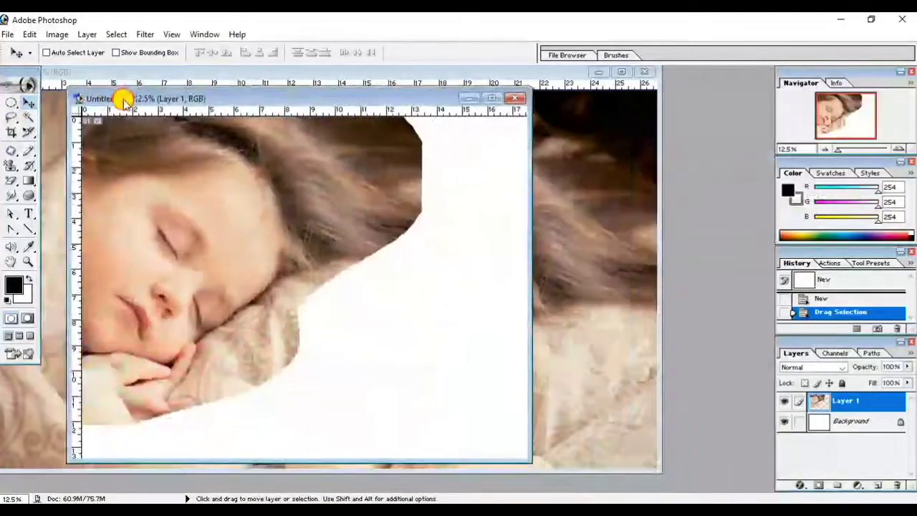
left_click_drag(223, 243, 454, 272)
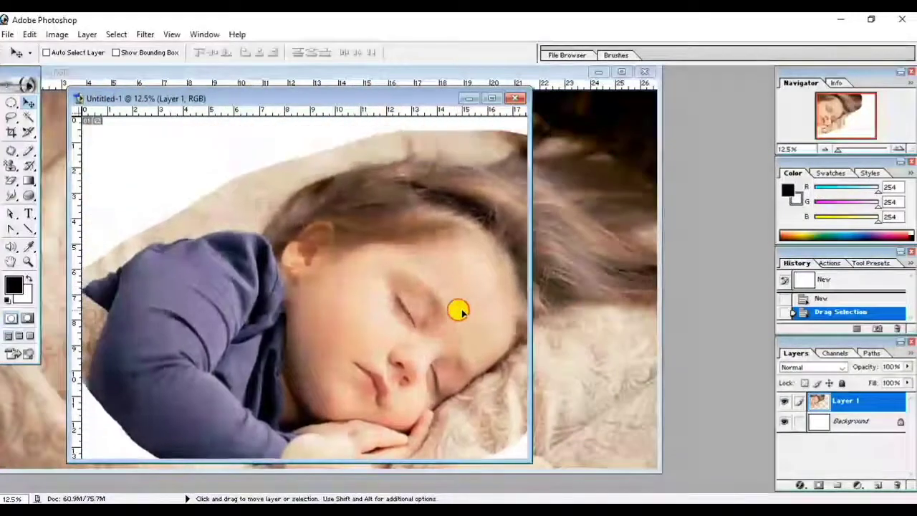
left_click_drag(454, 272, 464, 163)
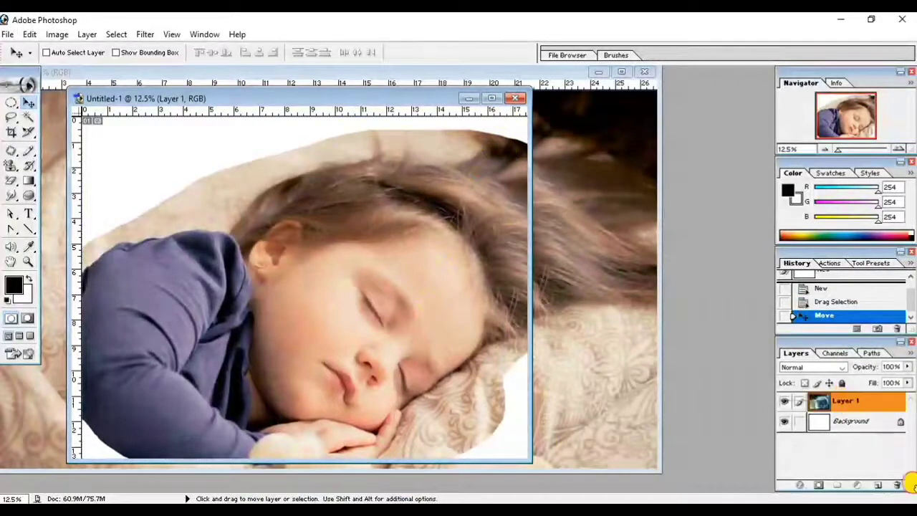
left_click_drag(845, 401, 897, 485)
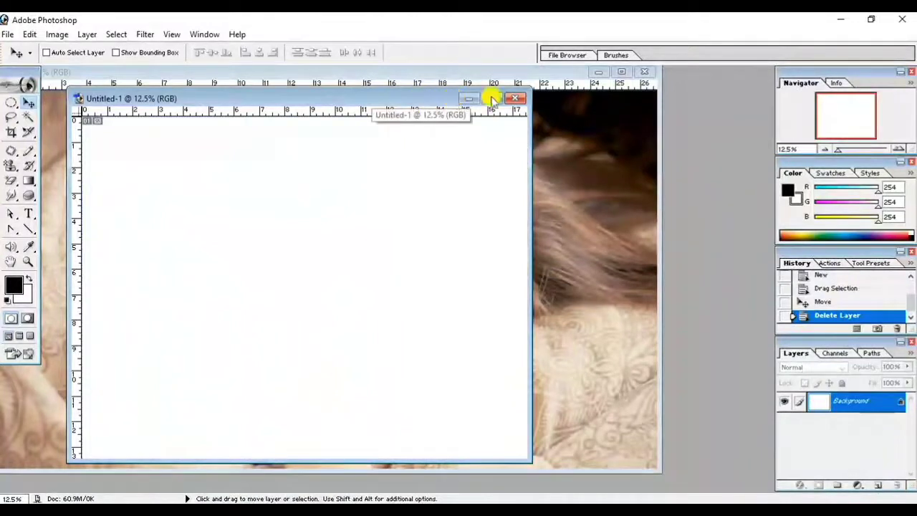
left_click(515, 98)
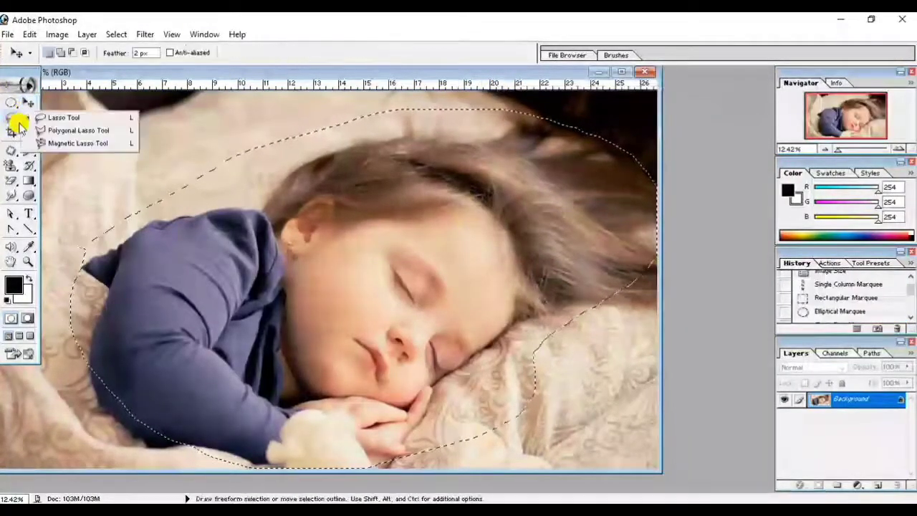
Clear the lasso selection and outline the girl's head and arm with the Polygonal Lasso
left_click_drag(15, 123, 85, 133)
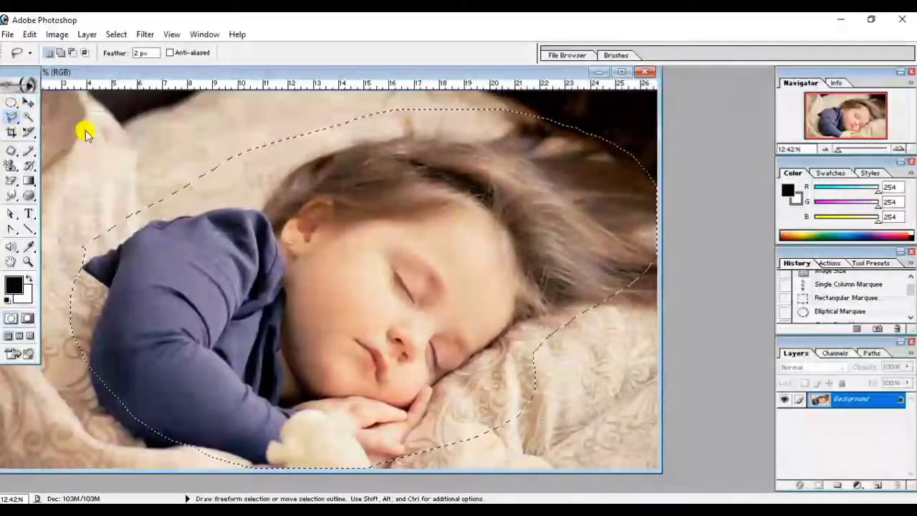
left_click(208, 203)
key("shift+l")
left_click(177, 212)
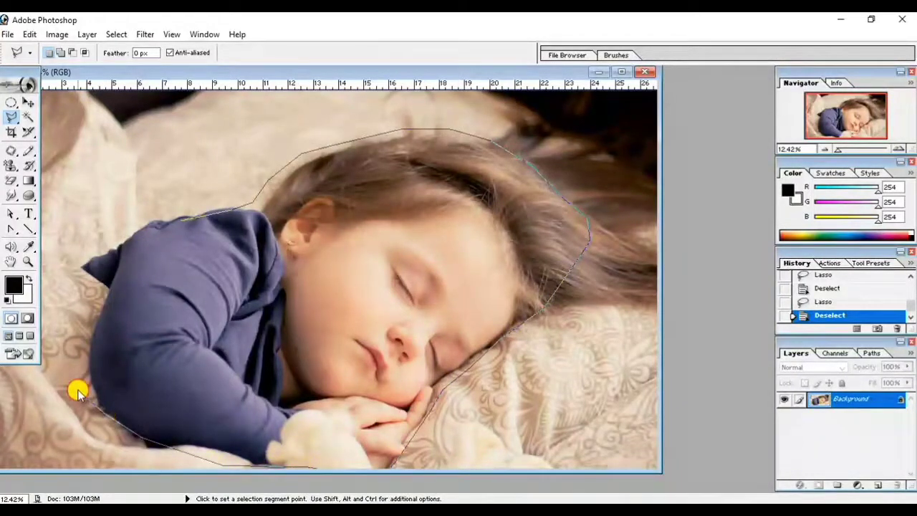
left_click(71, 364)
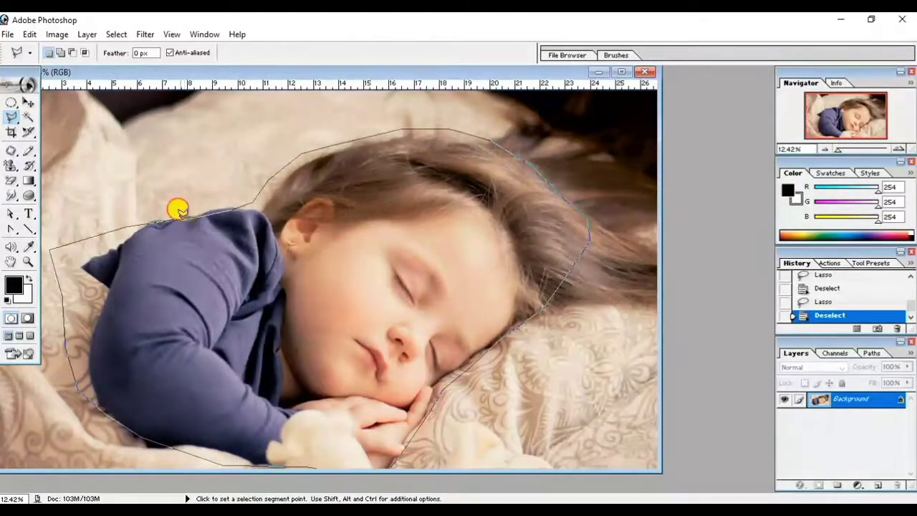
left_click(179, 210)
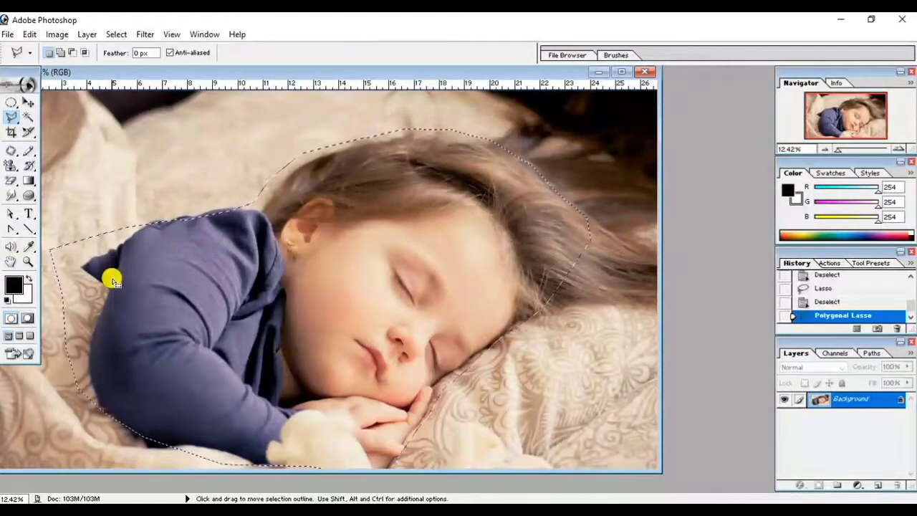
left_click(20, 107)
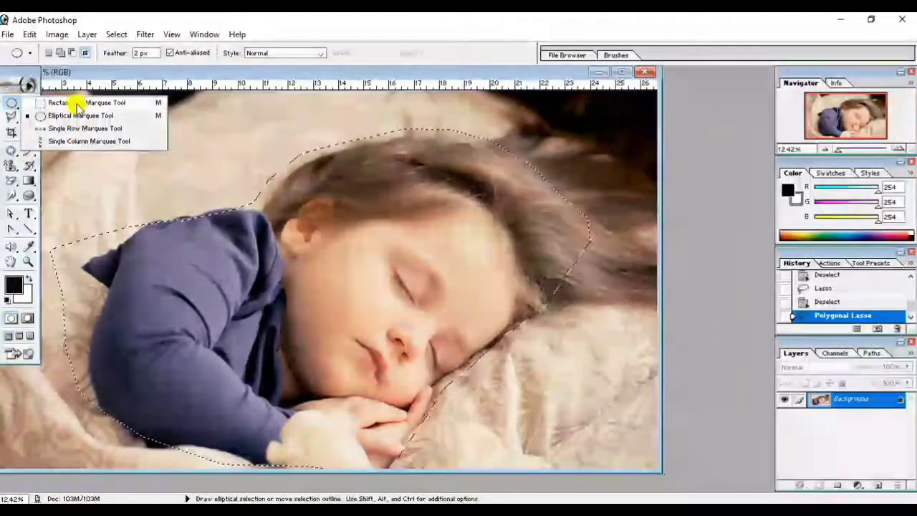
Drag the polygon-selected girl onto Untitled-1 with the Move tool and position it there
left_click(136, 72)
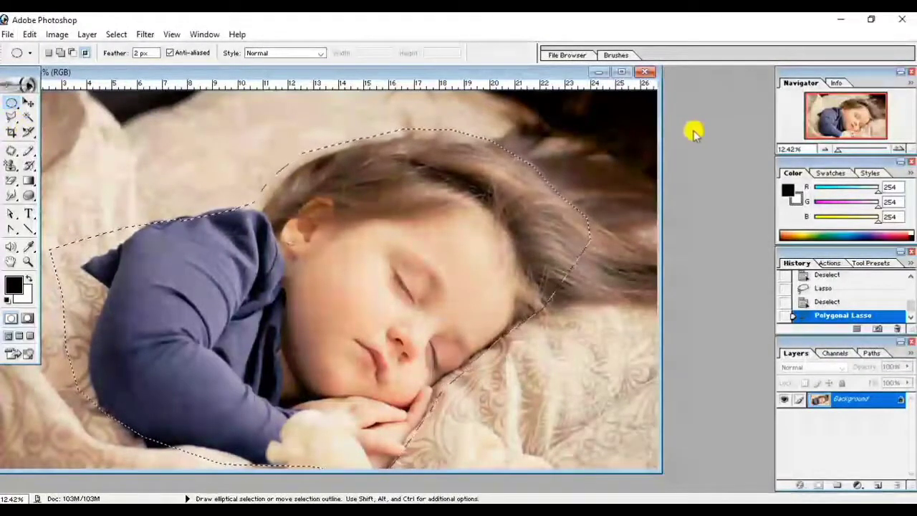
left_click_drag(559, 71, 593, 145)
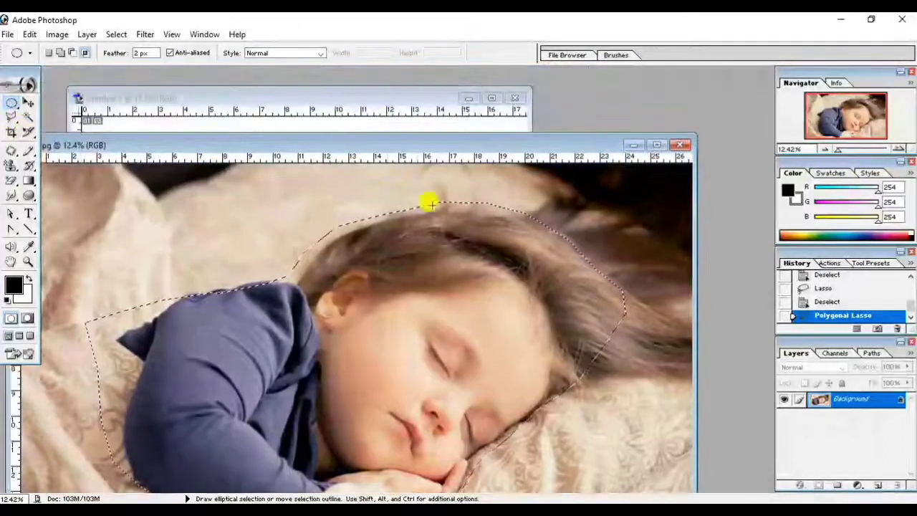
left_click(28, 104)
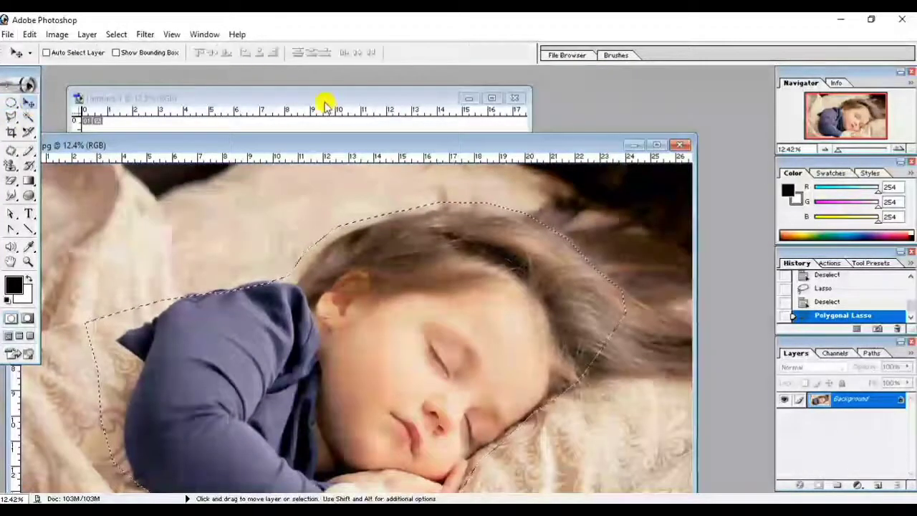
left_click(321, 100)
left_click(578, 147)
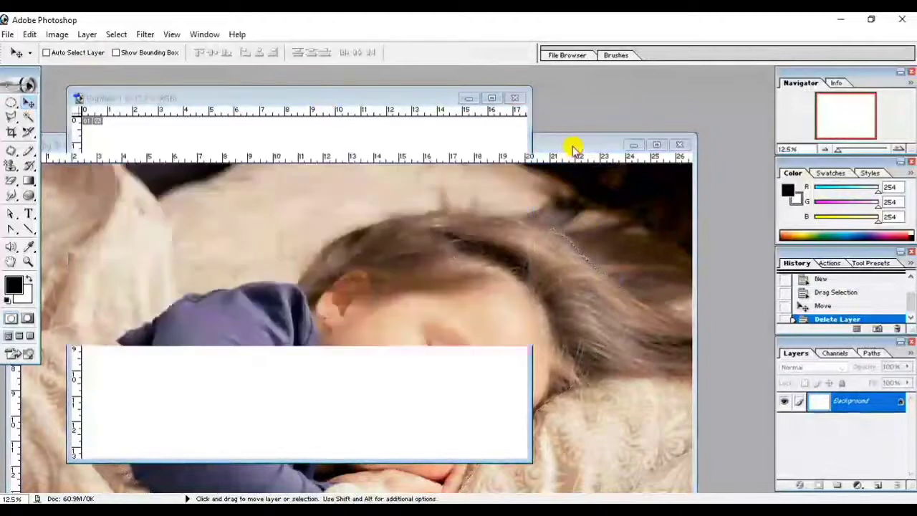
left_click_drag(504, 314, 287, 124)
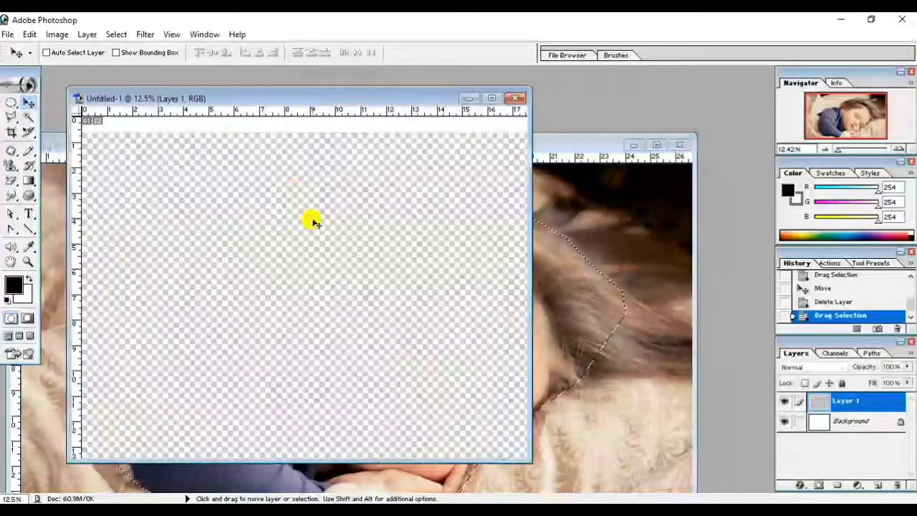
mouse_move(188, 217)
left_mouse_down()
mouse_move(264, 320)
mouse_move(239, 322)
left_mouse_up()
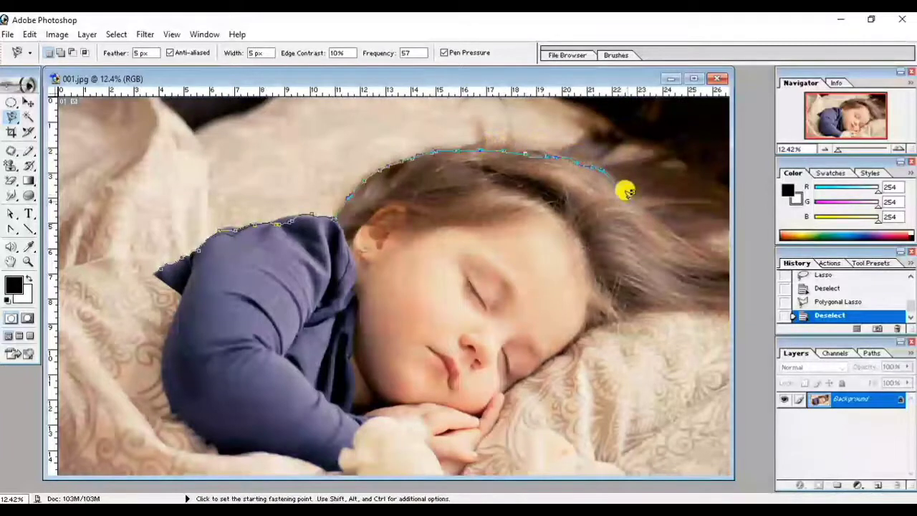
Close a magnetic-lasso selection around the sleeping girl, clearing and redrawing it once
left_click(161, 269)
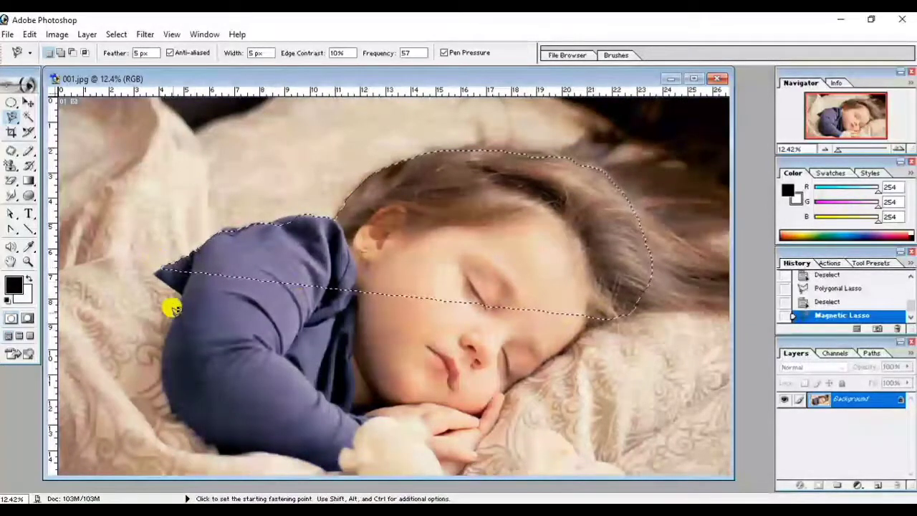
left_click(164, 258)
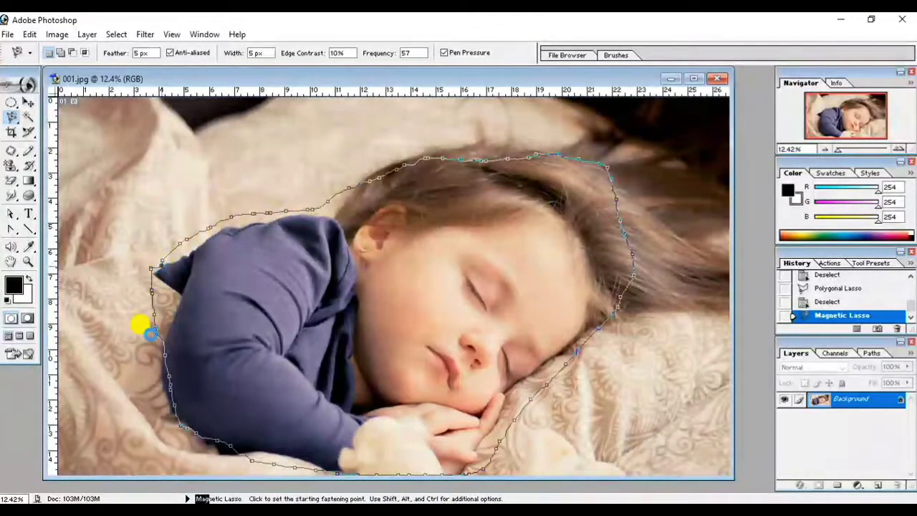
double_click(165, 292)
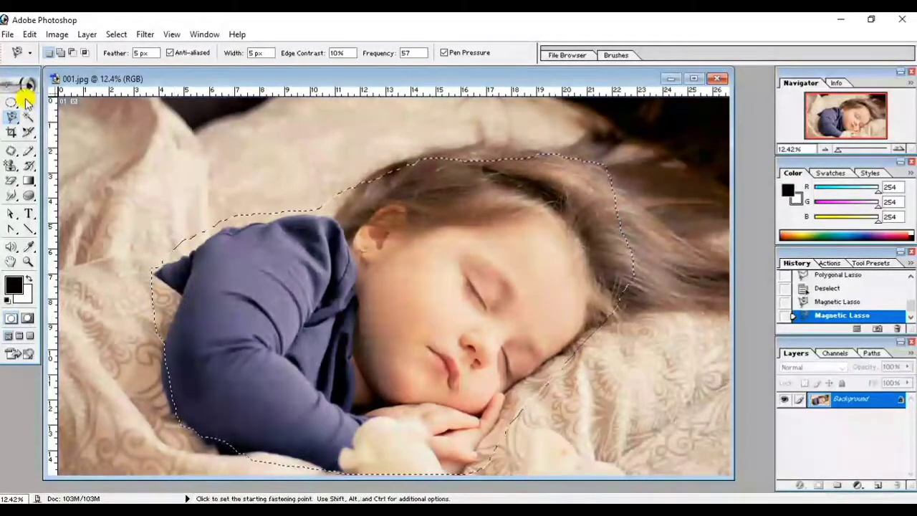
Move the selected girl into Untitled-1, position it to fill the canvas, then delete that layer
left_click(28, 103)
left_click_drag(321, 81, 502, 104)
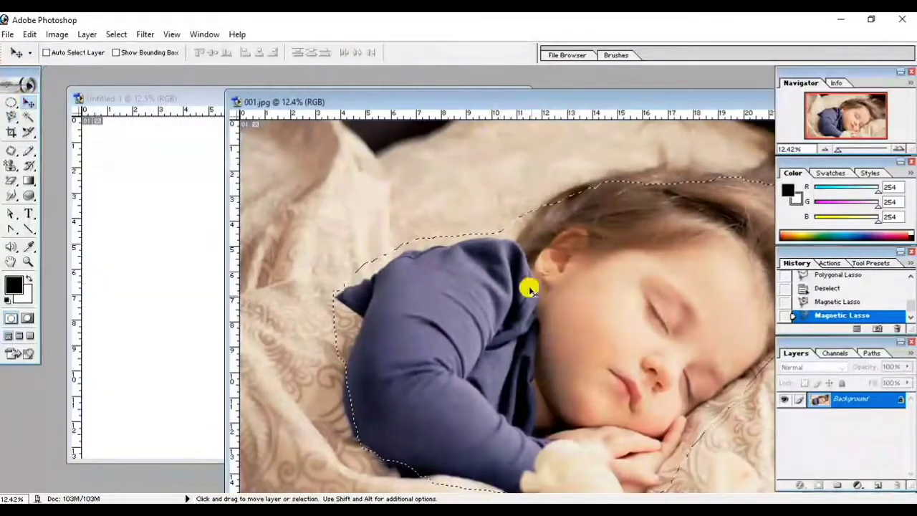
mouse_move(528, 286)
left_mouse_down()
mouse_move(98, 276)
mouse_move(90, 265)
left_mouse_up()
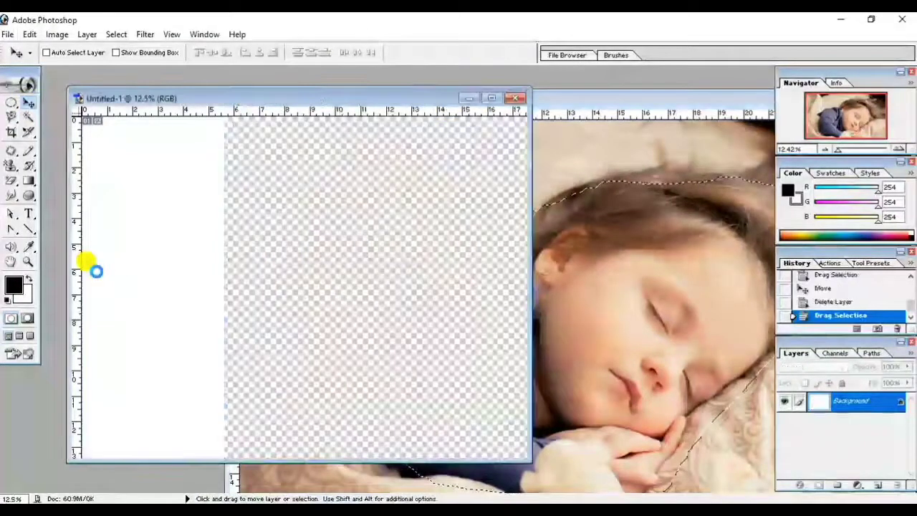
left_click_drag(163, 283, 344, 258)
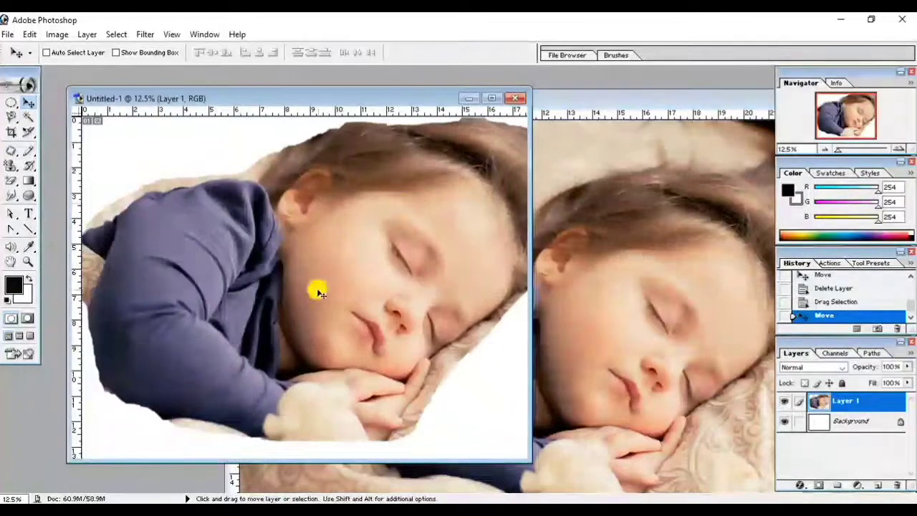
left_click_drag(844, 401, 902, 486)
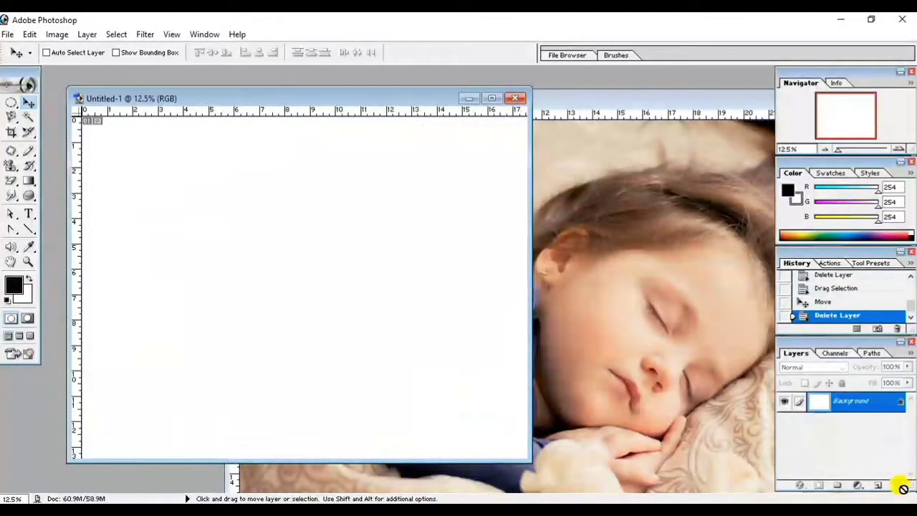
Close Untitled-1 without saving and shift the 001.jpg window slightly left
left_click(569, 98)
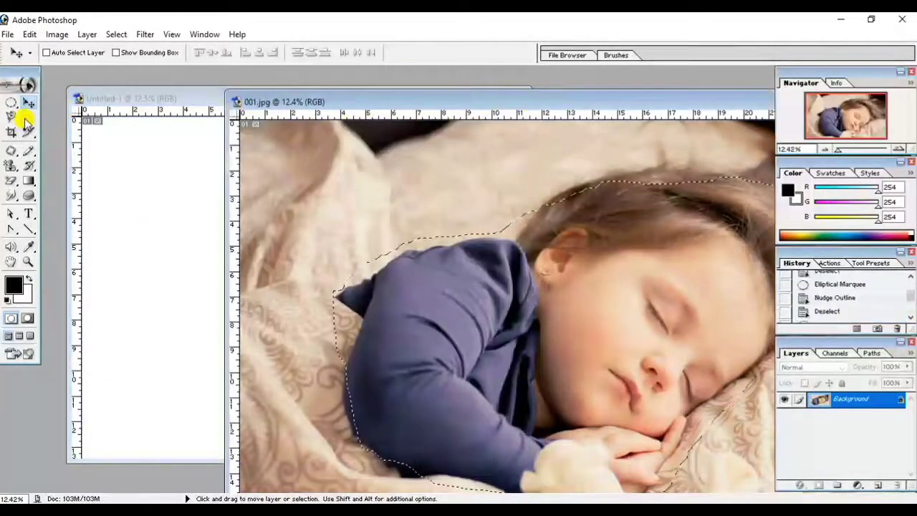
left_click(176, 97)
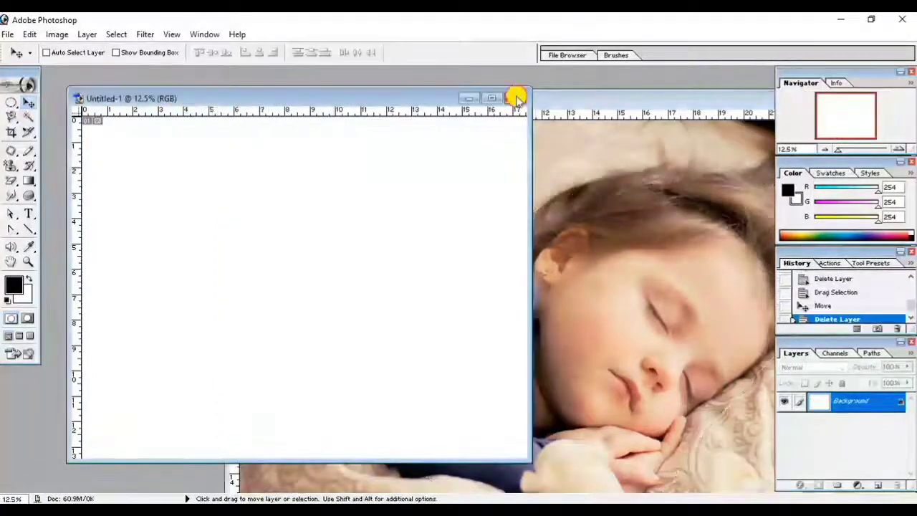
left_click(514, 98)
left_click(466, 210)
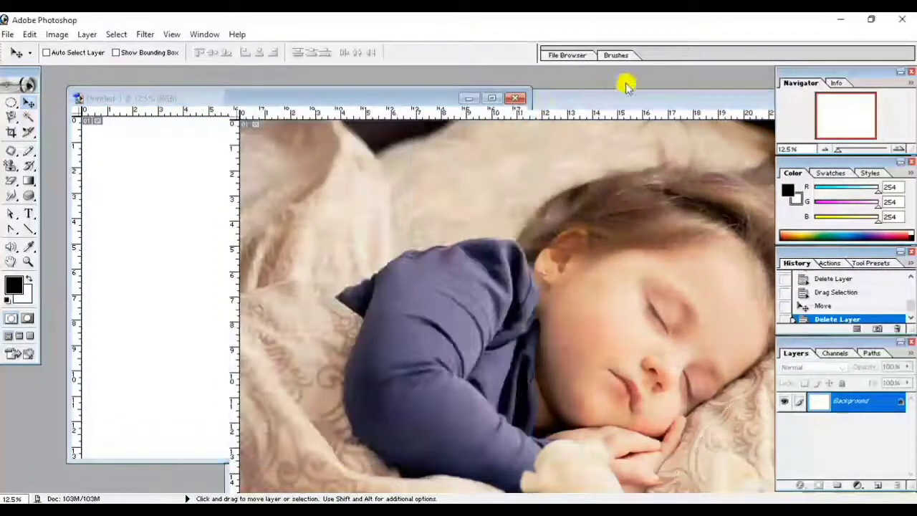
left_click_drag(419, 97, 376, 95)
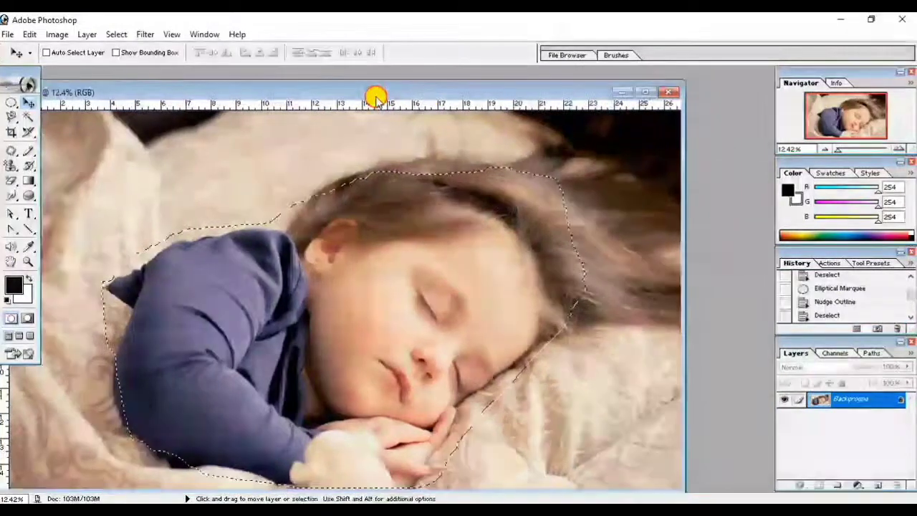
Discard 001.jpg unsaved, then open 009.jpg from the Baby Images folder with Ctrl+O
left_click(669, 93)
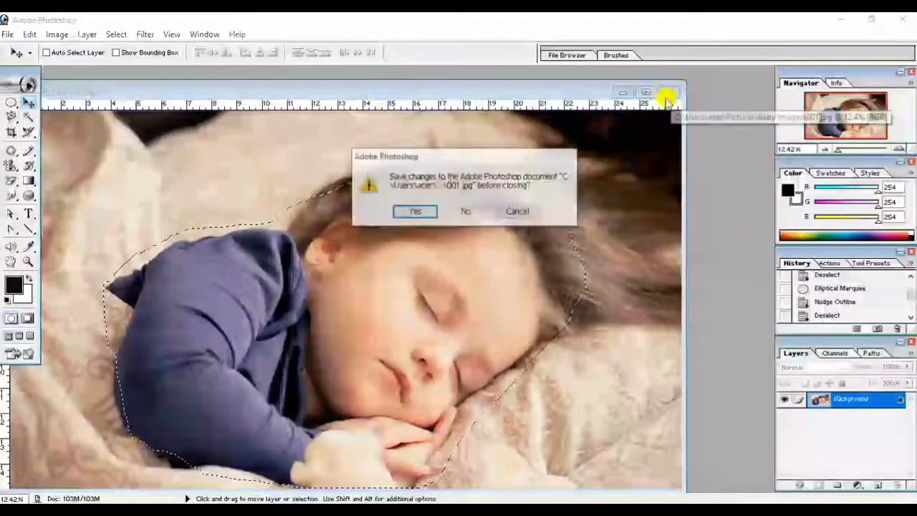
left_click(464, 213)
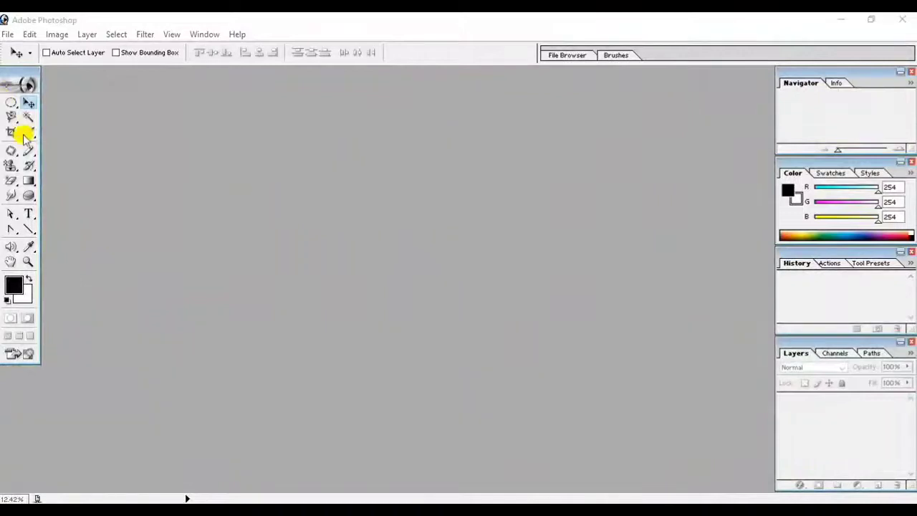
key("ctrl+o")
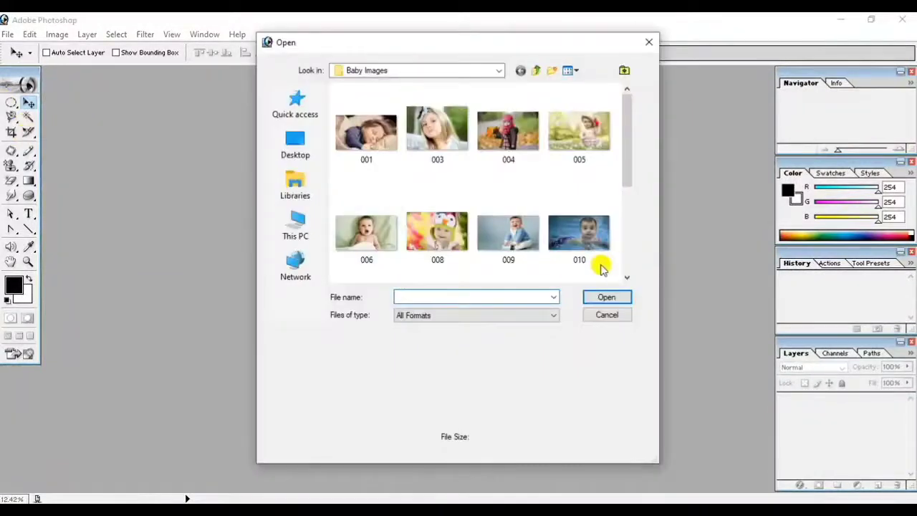
double_click(516, 228)
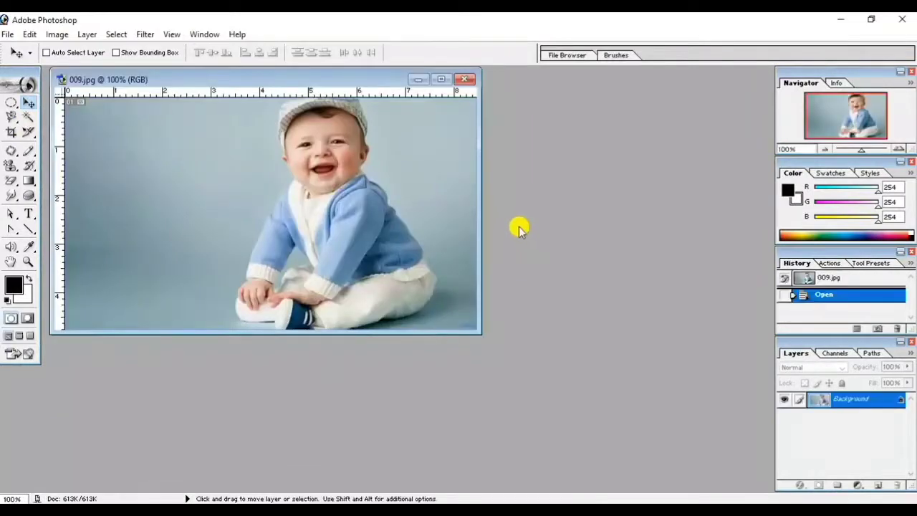
Magic Wand the blue backdrop left of the baby, adding the right side and floor shadow
left_click(27, 118)
left_click(195, 160)
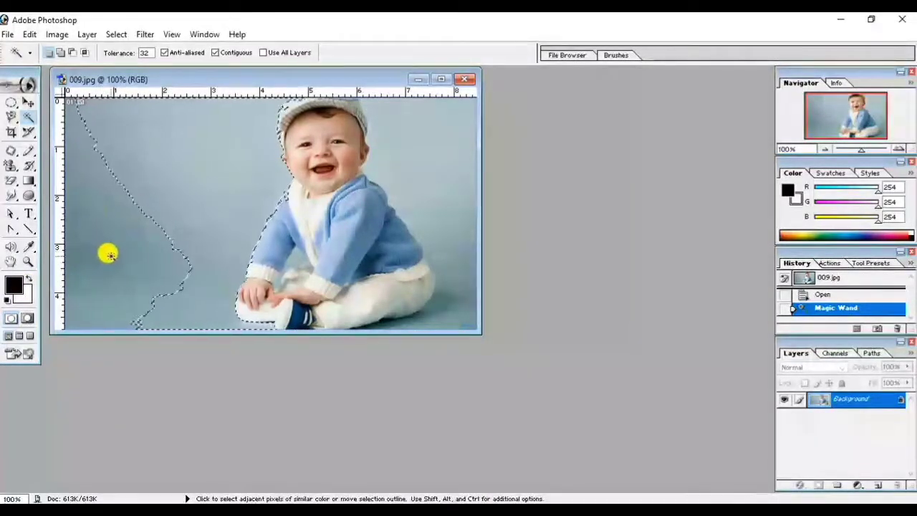
left_click(112, 230, "shift")
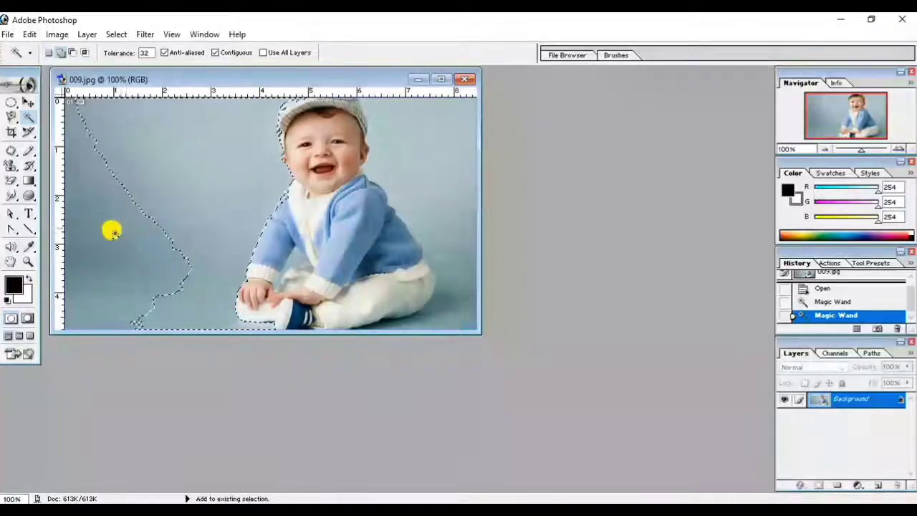
left_click(421, 126)
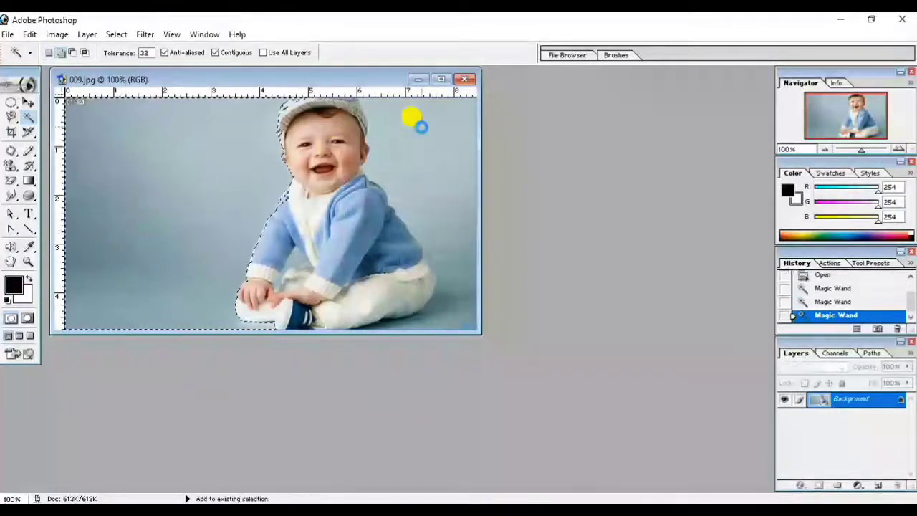
left_click(423, 184)
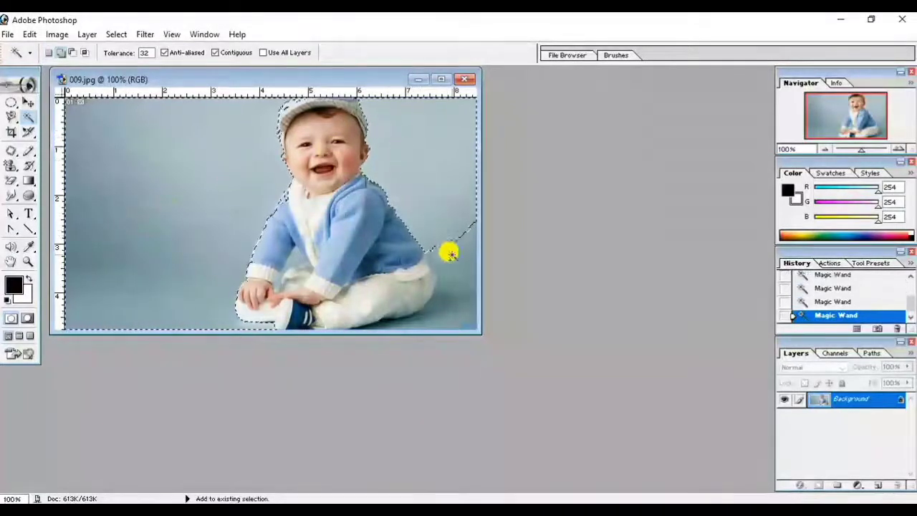
left_click(453, 276)
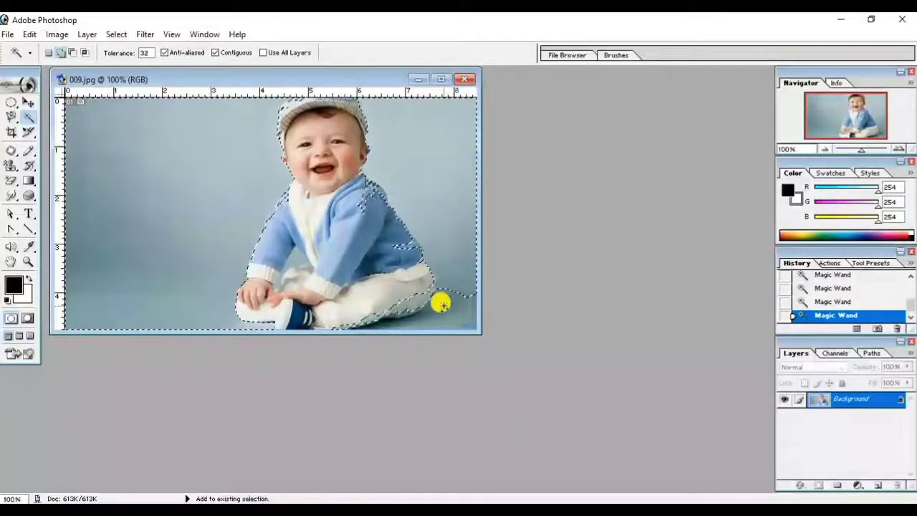
left_click(462, 321)
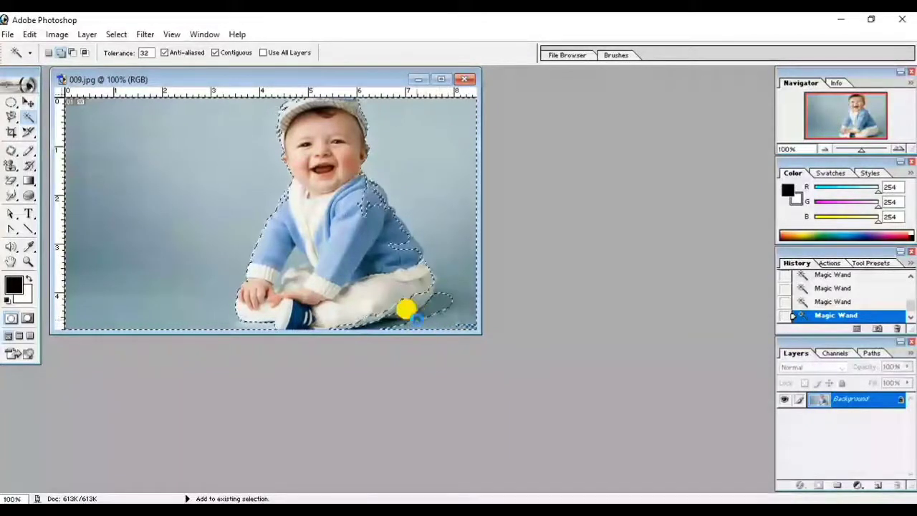
left_click(393, 324)
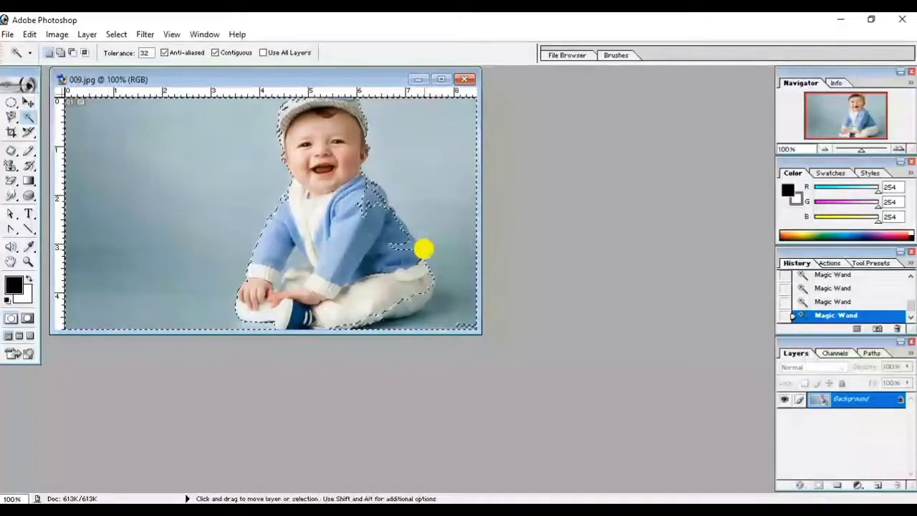
Undo the floor-shadow additions and re-add the backdrop beside the sweater
key("ctrl+z")
key("ctrl+alt+z")
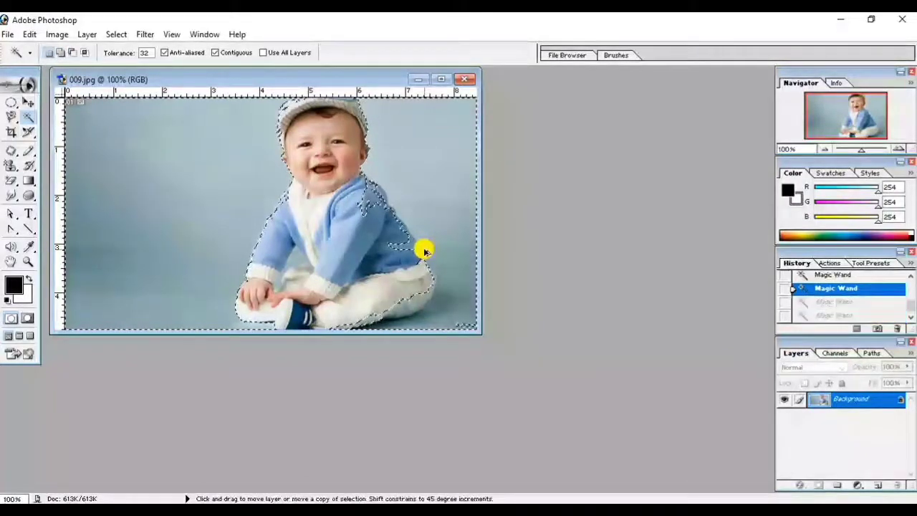
key("ctrl+alt+z")
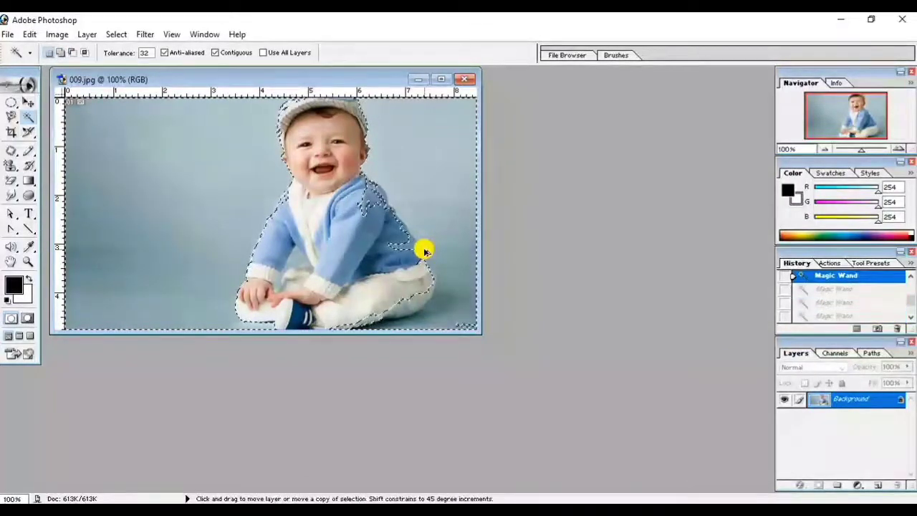
left_click(424, 251)
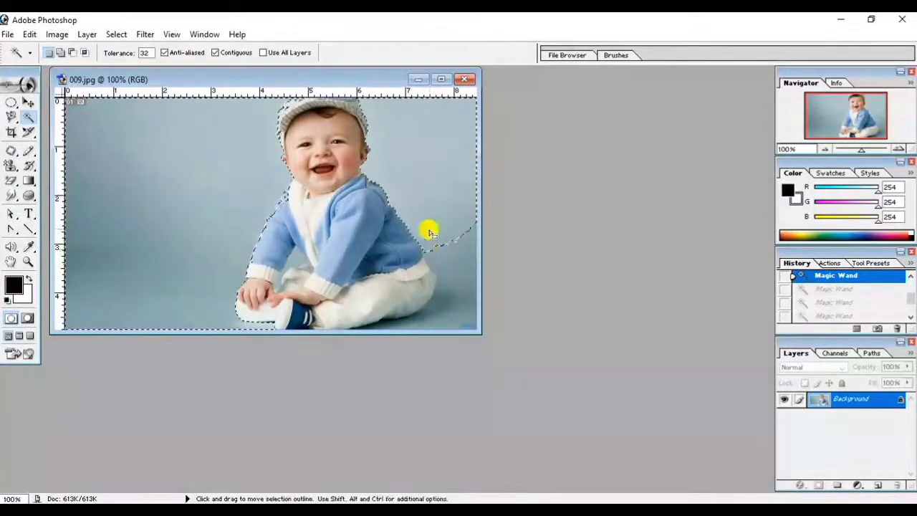
Set the background colour to dark greyish brown 5E4646 in the Color Picker
left_click(25, 292)
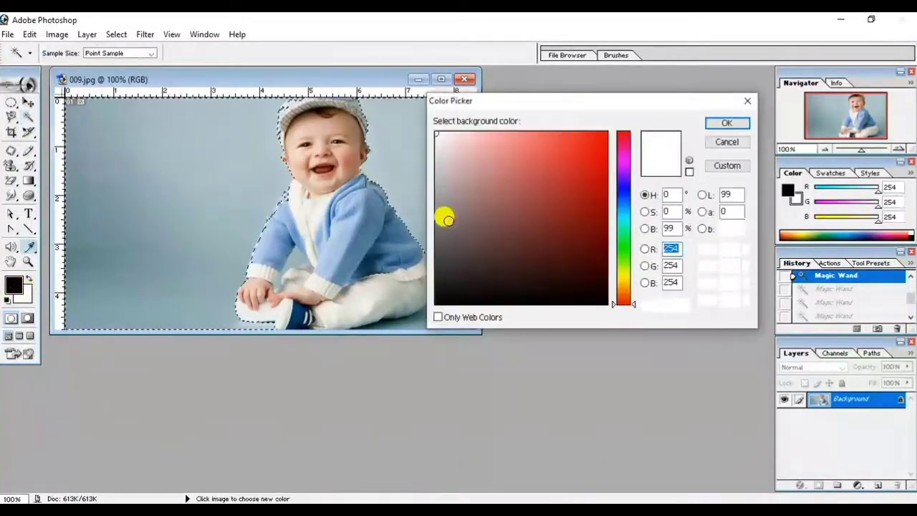
mouse_move(436, 137)
left_mouse_down()
mouse_move(491, 159)
mouse_move(479, 240)
left_mouse_up()
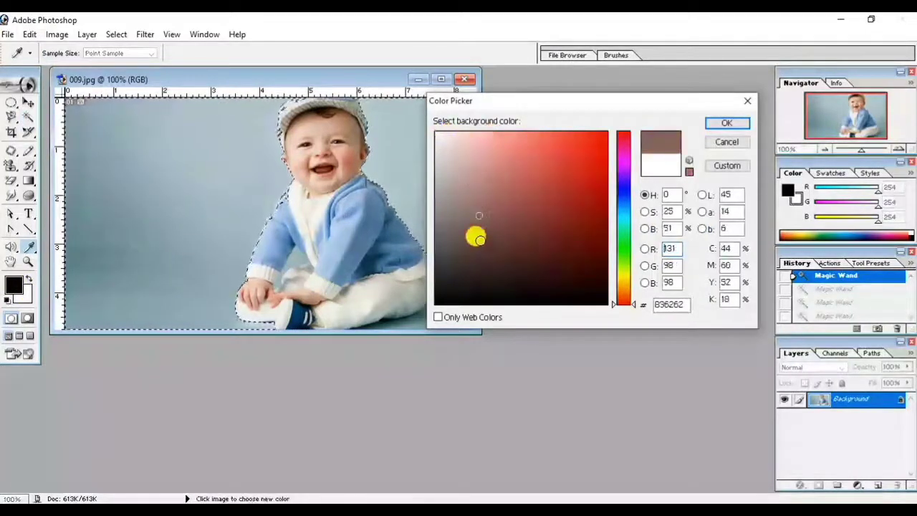
left_click(727, 125)
Fill the selected blue backdrop and the gap by the arm with the brown background colour
key("w")
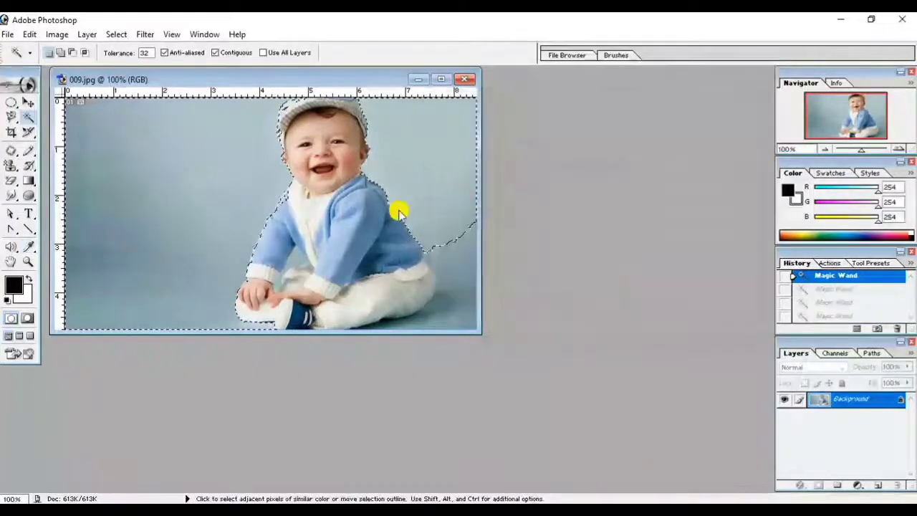
key("Delete")
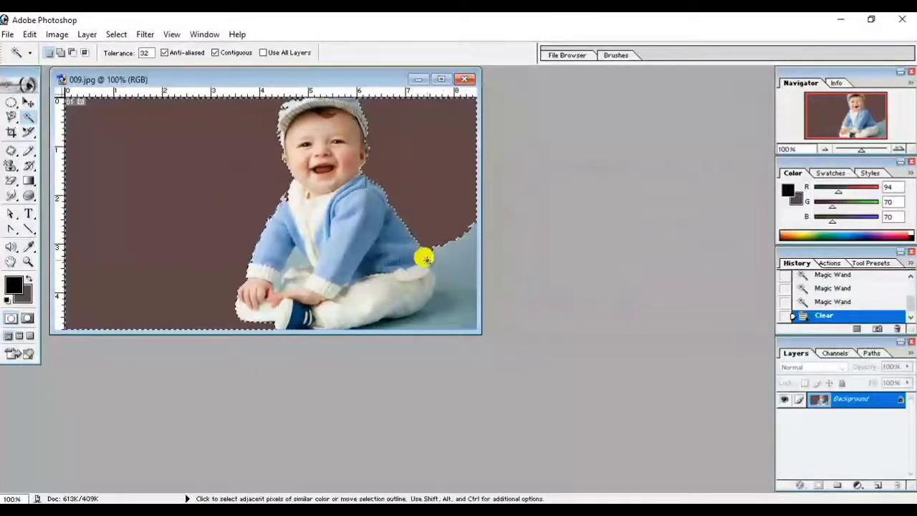
left_click(290, 252)
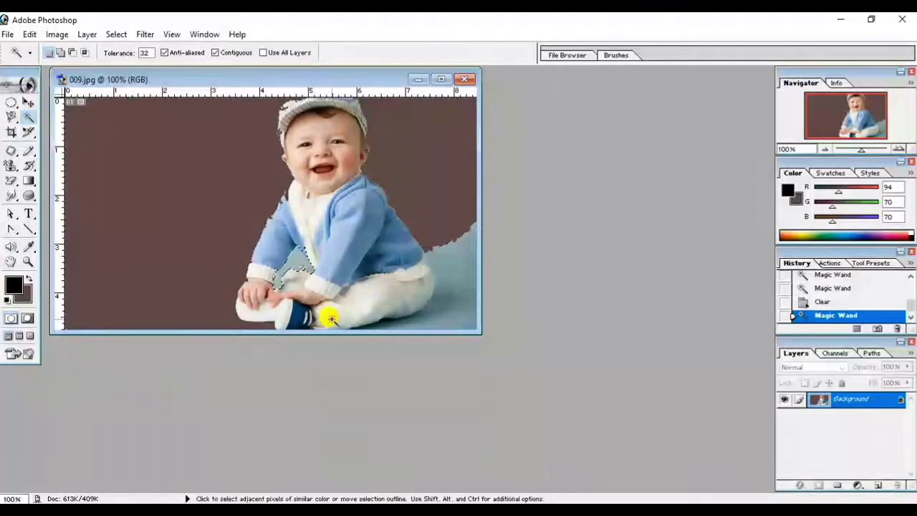
key("Delete")
Magic Wand each blue floor strip below the baby and clear it to brown
left_click(458, 297)
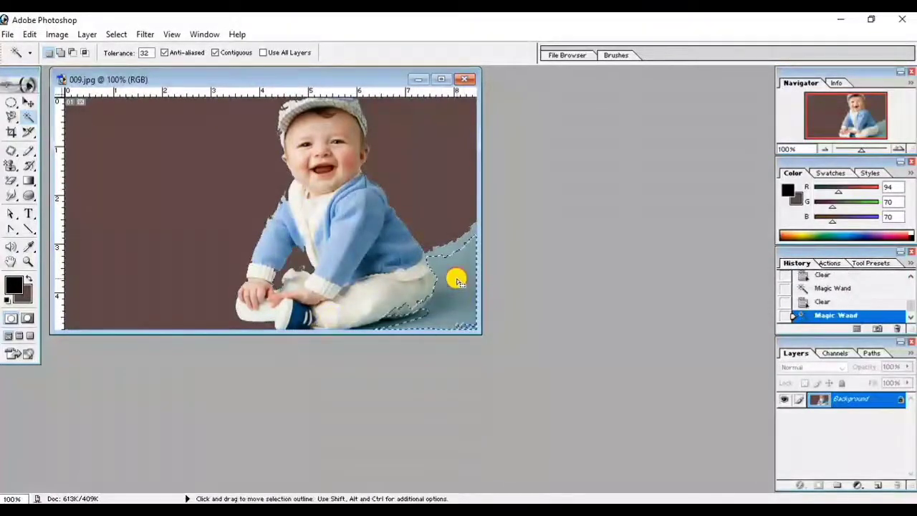
key("ctrl+d")
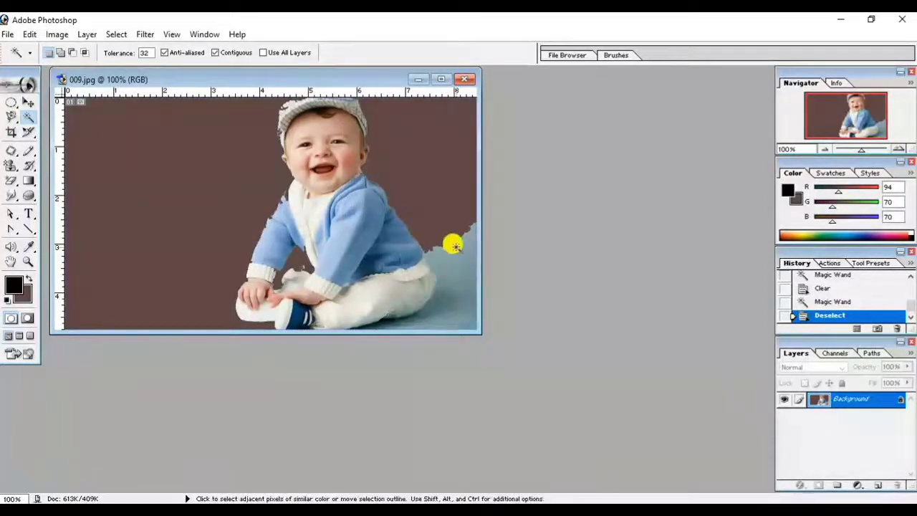
left_click(455, 245)
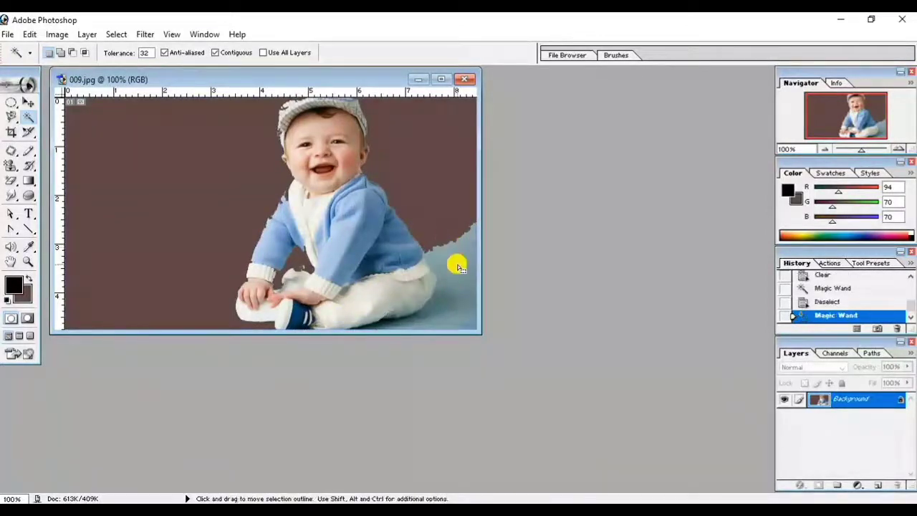
key("Delete")
left_click(457, 316)
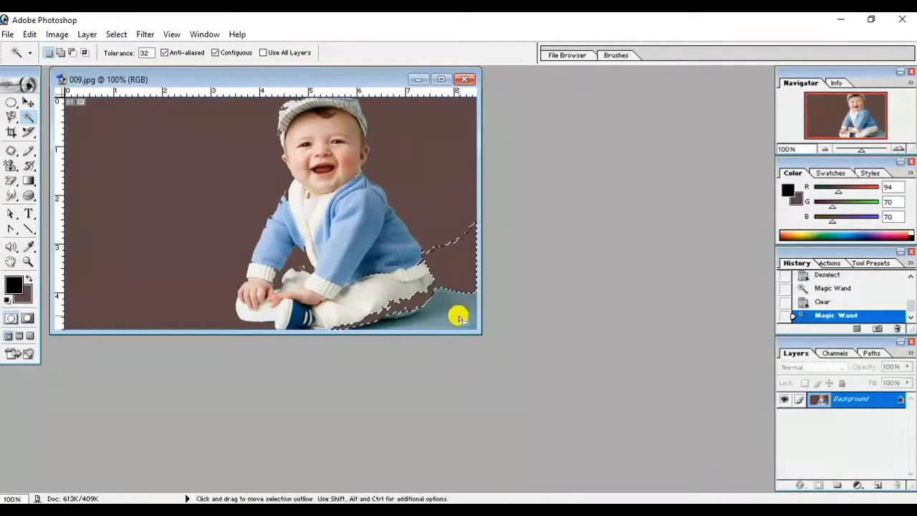
key("Delete")
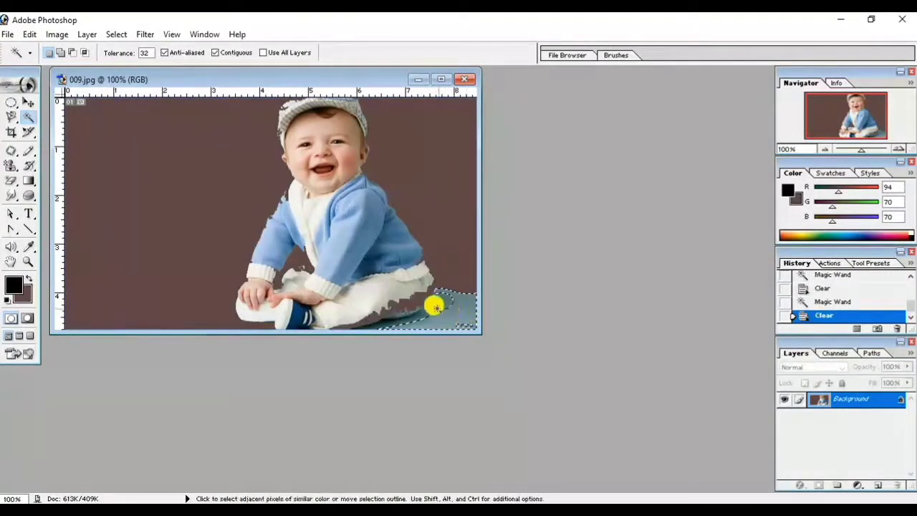
left_click(437, 310)
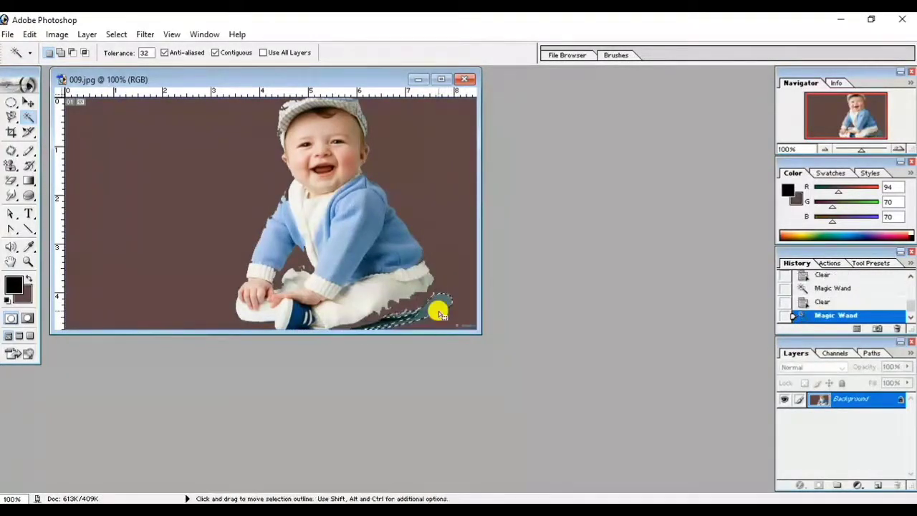
key("Delete")
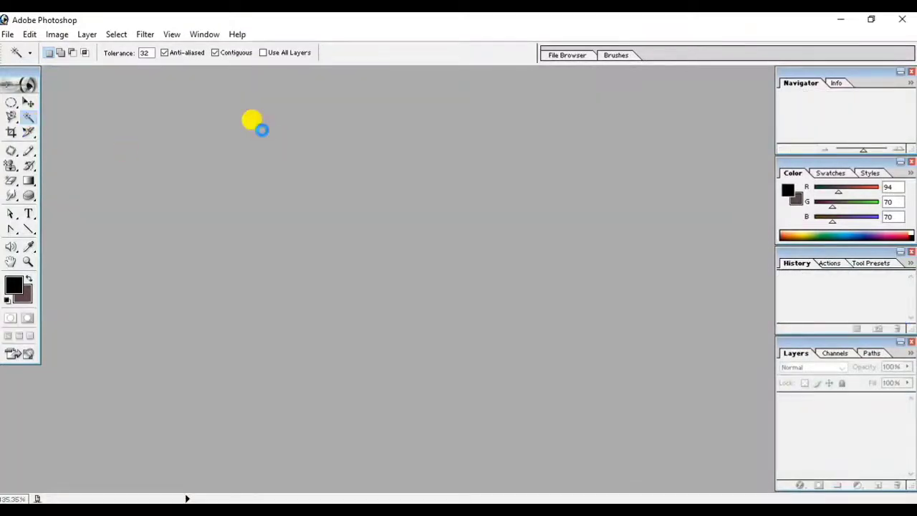
Open 010.jpg from the Photos folder through the Open dialog
double_click(261, 128)
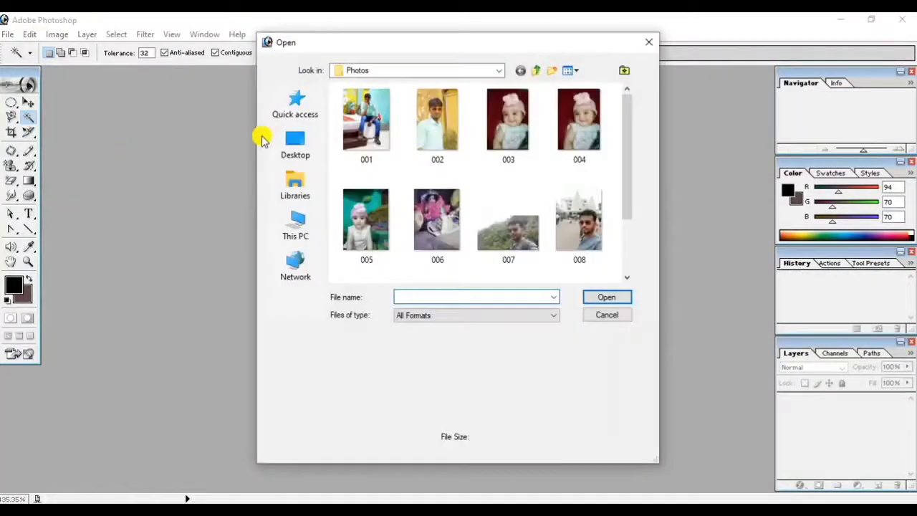
left_click_drag(623, 127, 567, 232)
left_click(433, 229)
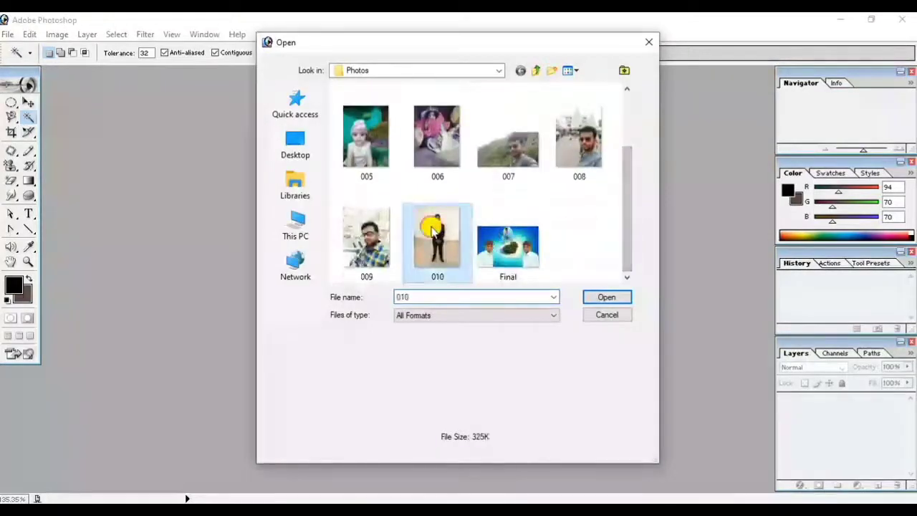
double_click(434, 229)
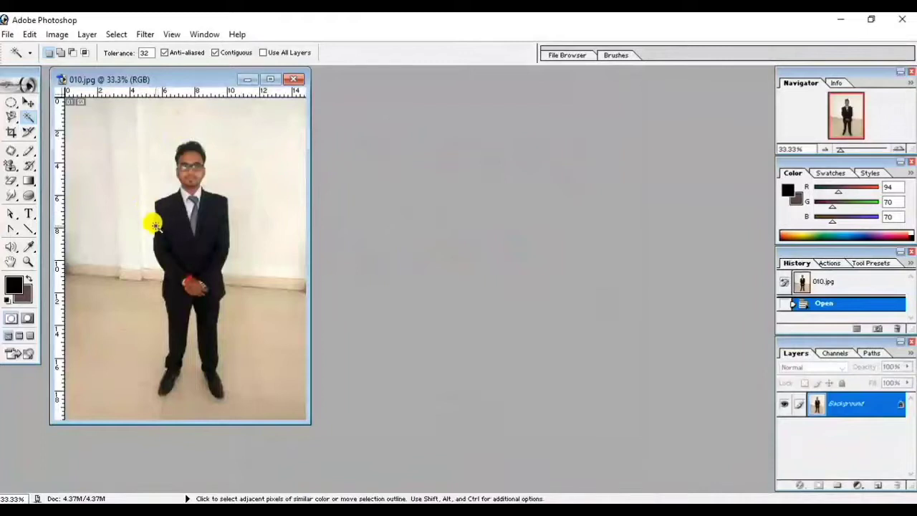
left_click(144, 146)
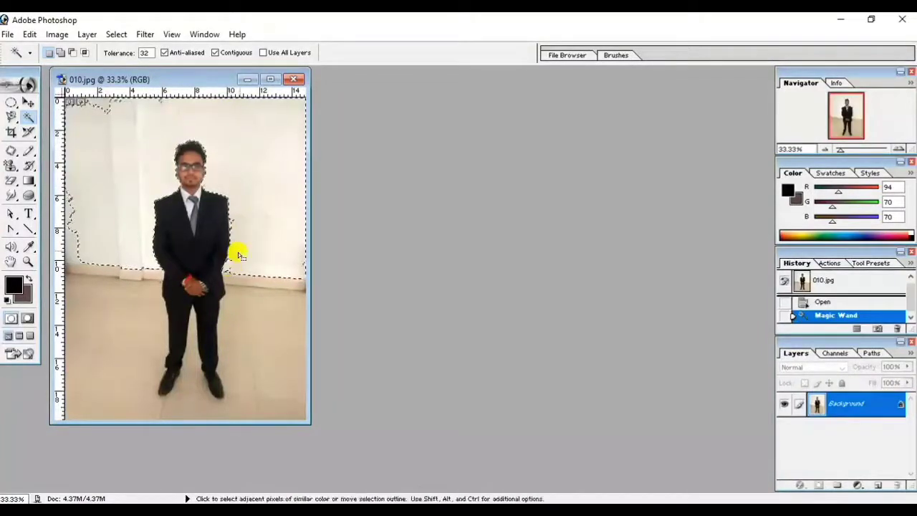
left_click(103, 102, "shift")
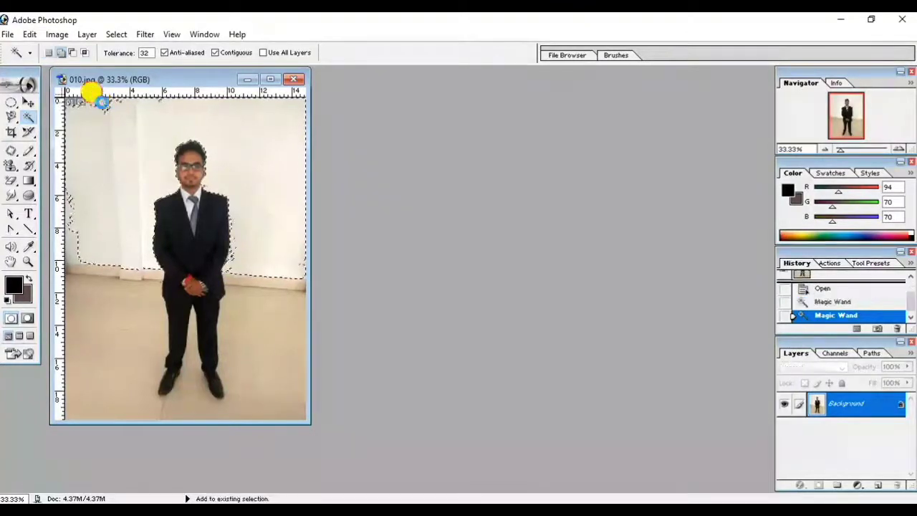
left_click(103, 101)
left_click(98, 103)
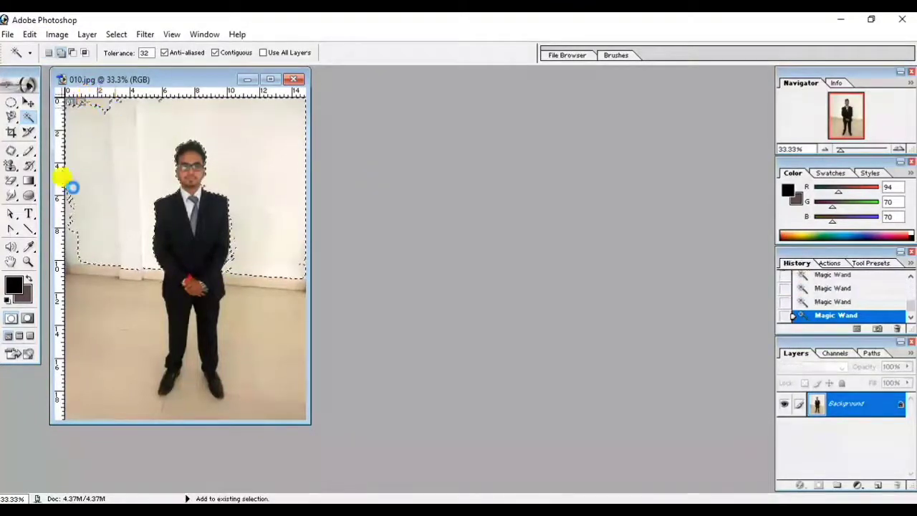
left_click(72, 231)
left_click(71, 240, "shift")
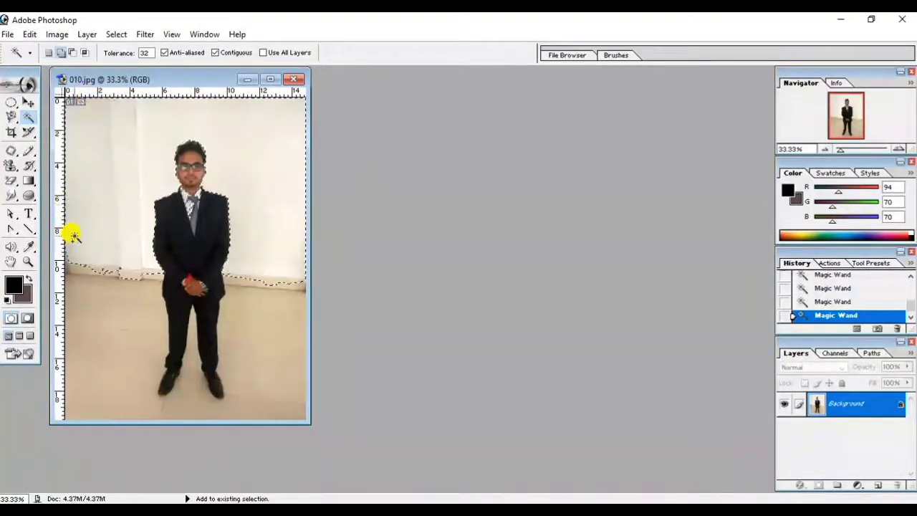
left_click(71, 265)
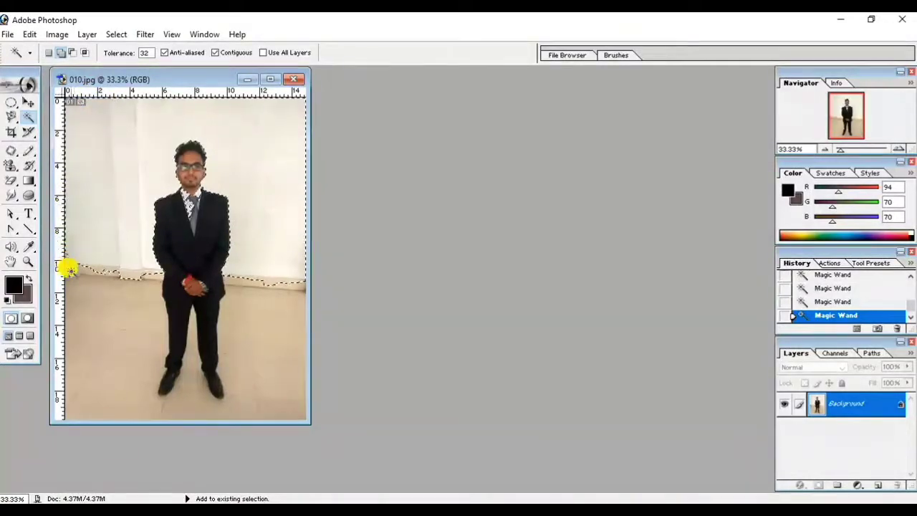
left_click(68, 268)
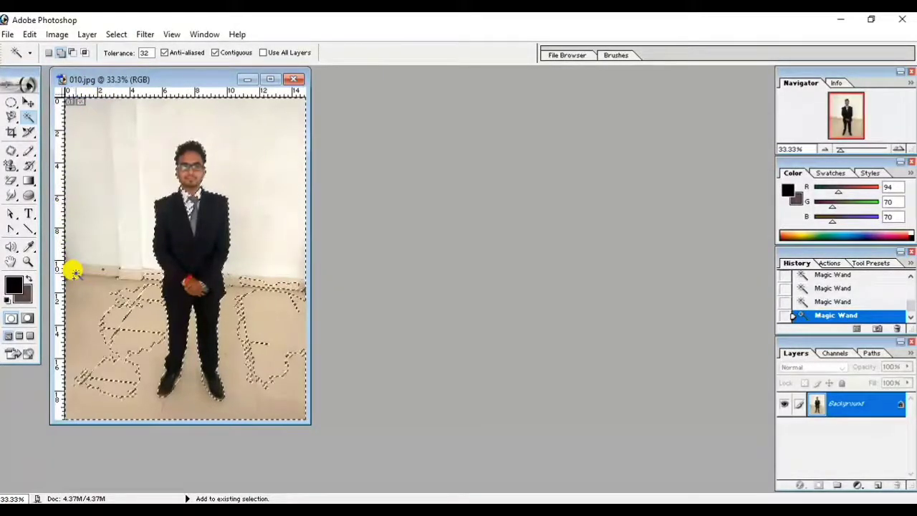
left_click(108, 296)
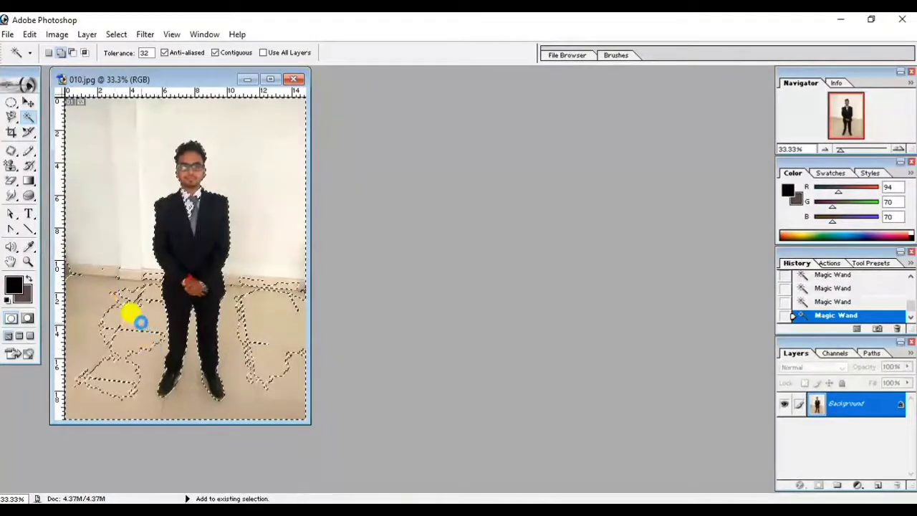
left_click(140, 322)
left_click(263, 317)
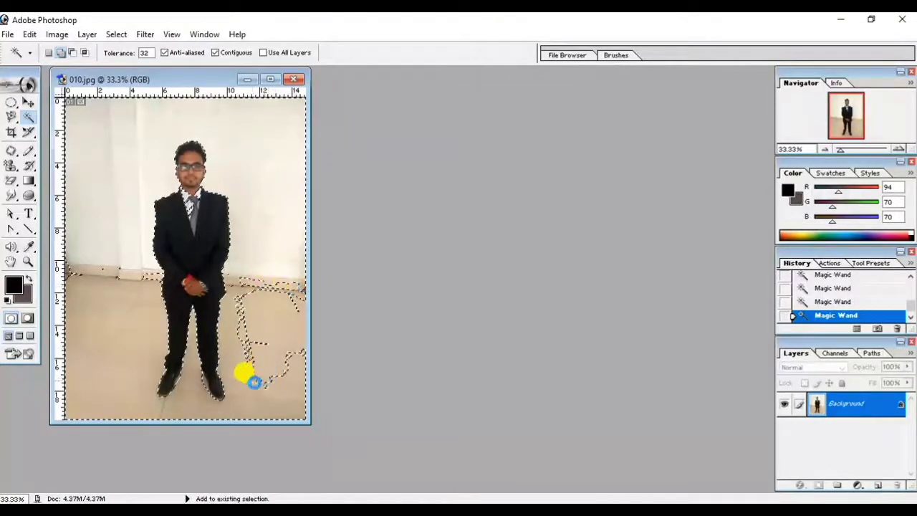
left_click(266, 375)
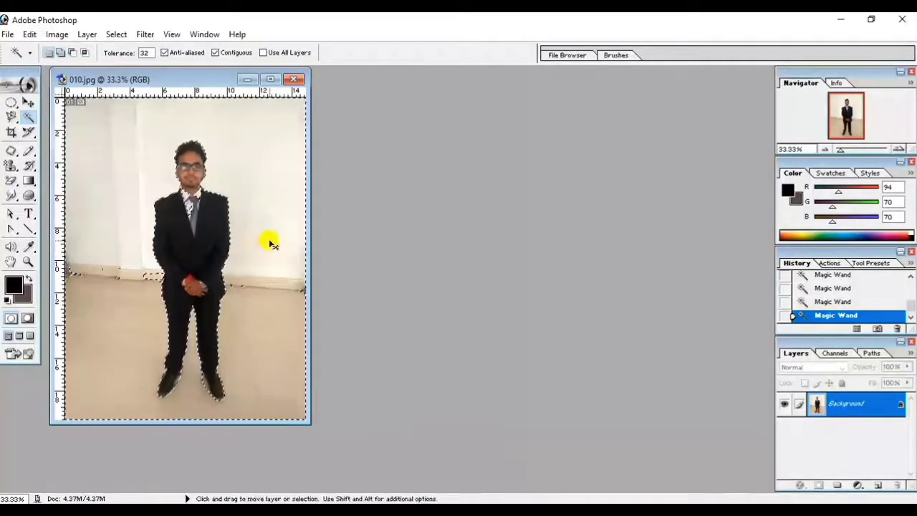
left_click(268, 240)
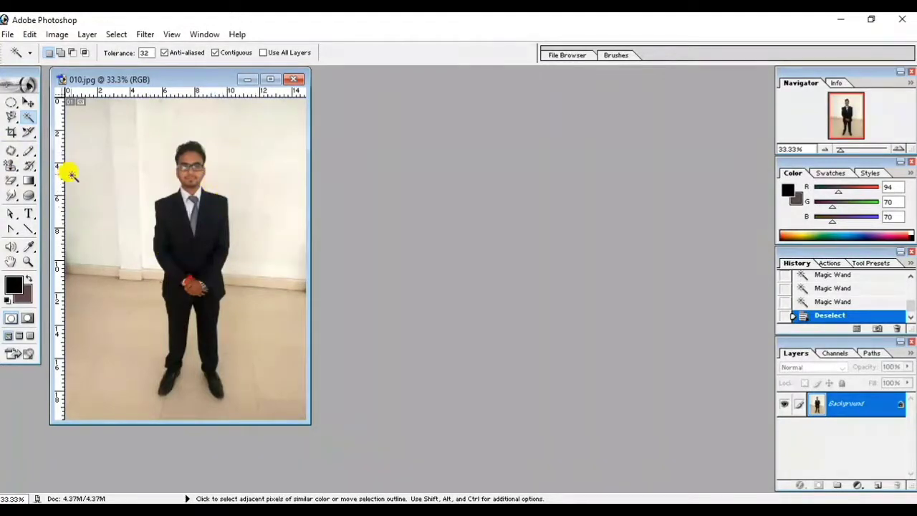
Crop 010.jpg to a 2.5 × 3.5 cm, 300 ppi head-and-shoulders frame and fit it on screen
left_click(10, 132)
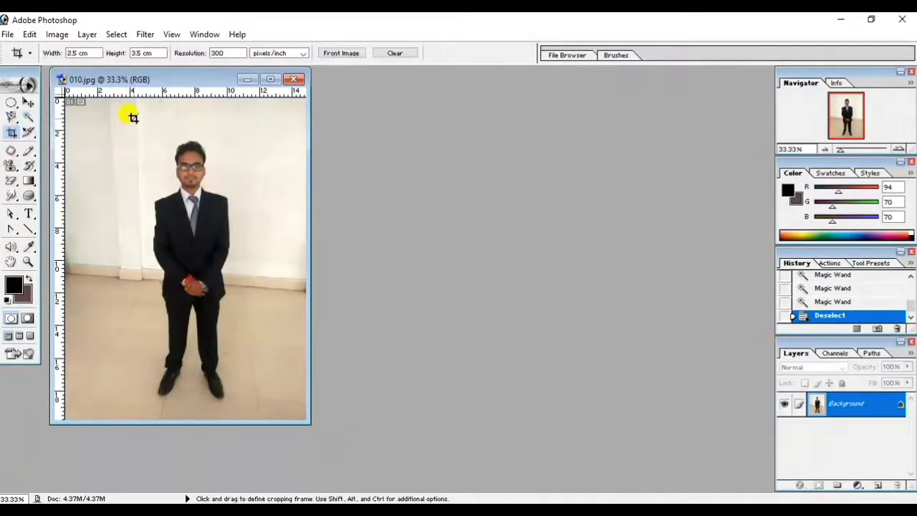
left_click_drag(151, 129, 225, 247)
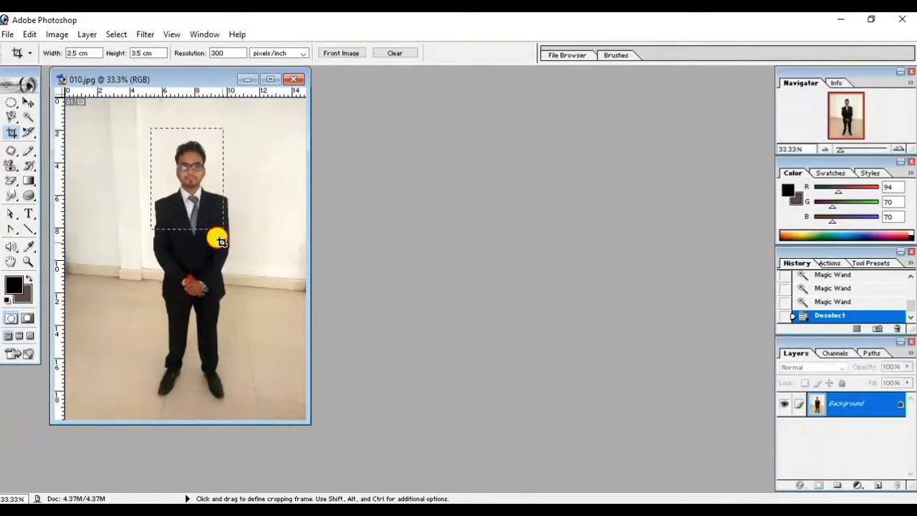
mouse_move(225, 247)
left_mouse_down()
mouse_move(223, 231)
mouse_move(199, 223)
left_mouse_up()
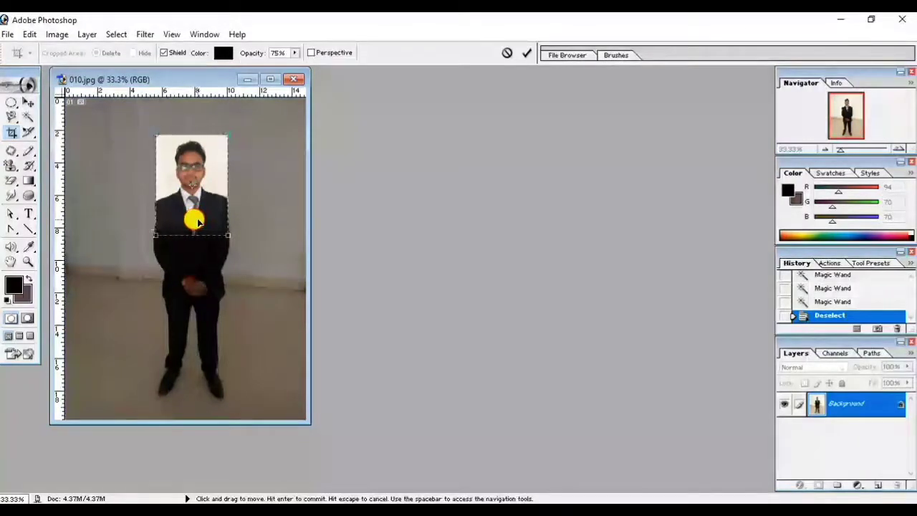
key("Return")
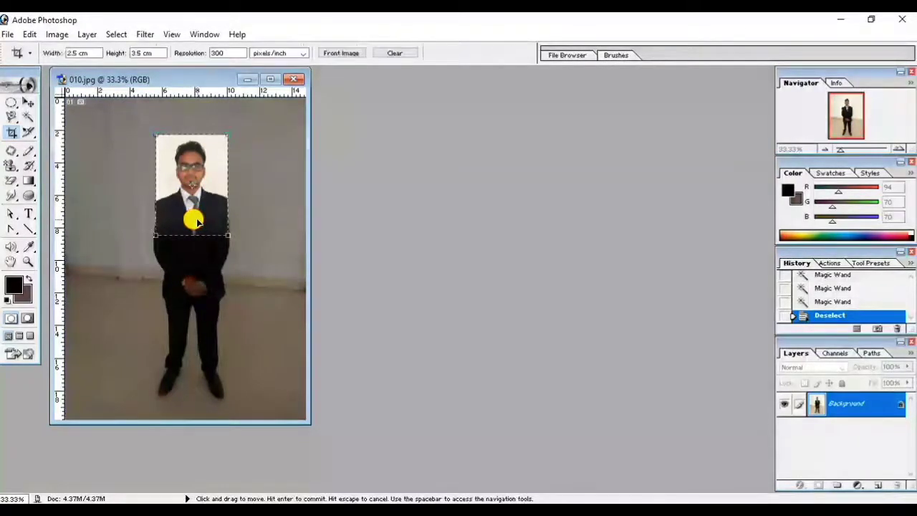
left_click(170, 36)
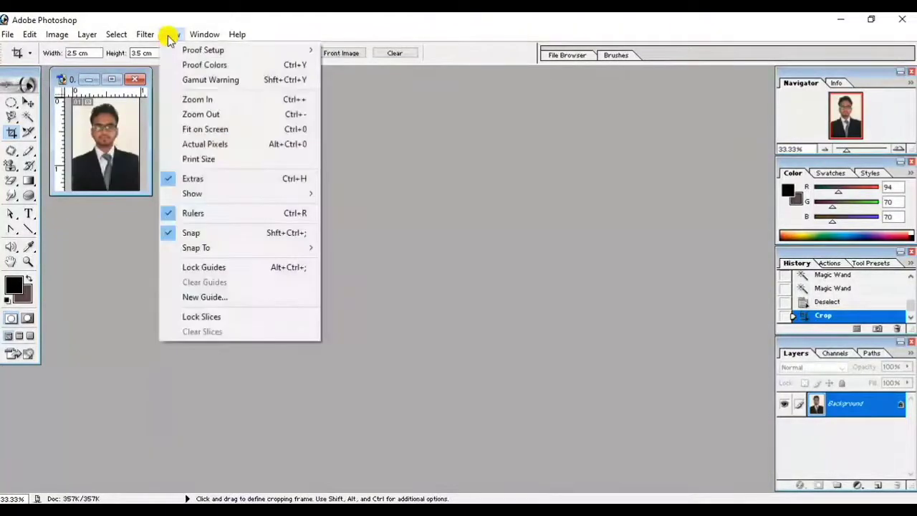
left_click(197, 134)
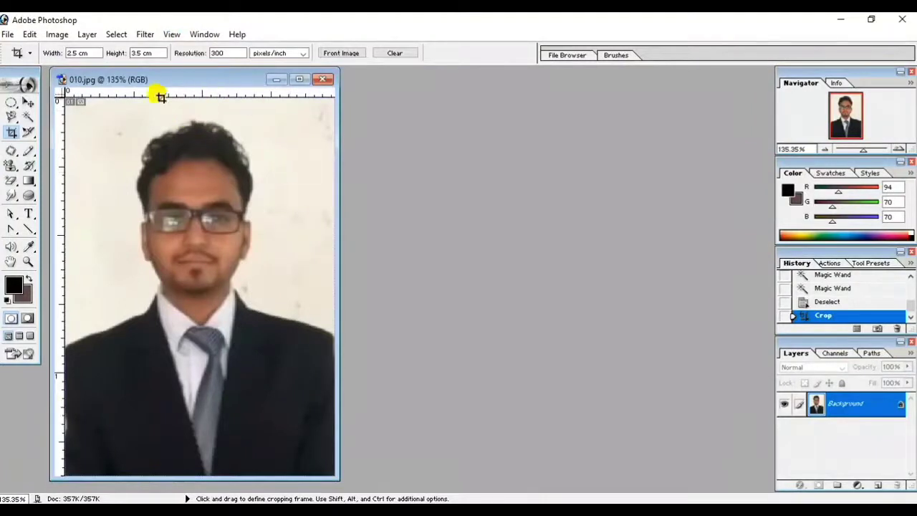
Magic Wand the white wall, fill it with blue 636DEA as background colour, and deselect
left_click(29, 116)
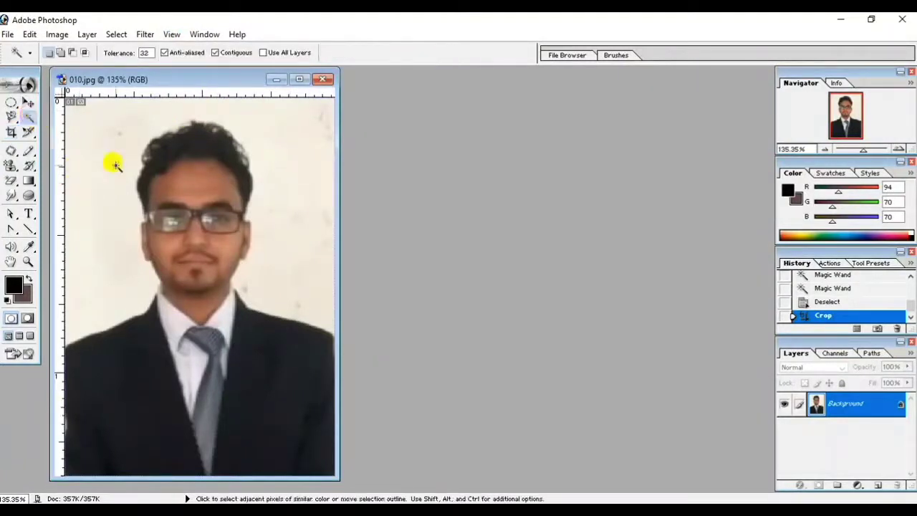
left_click(107, 143)
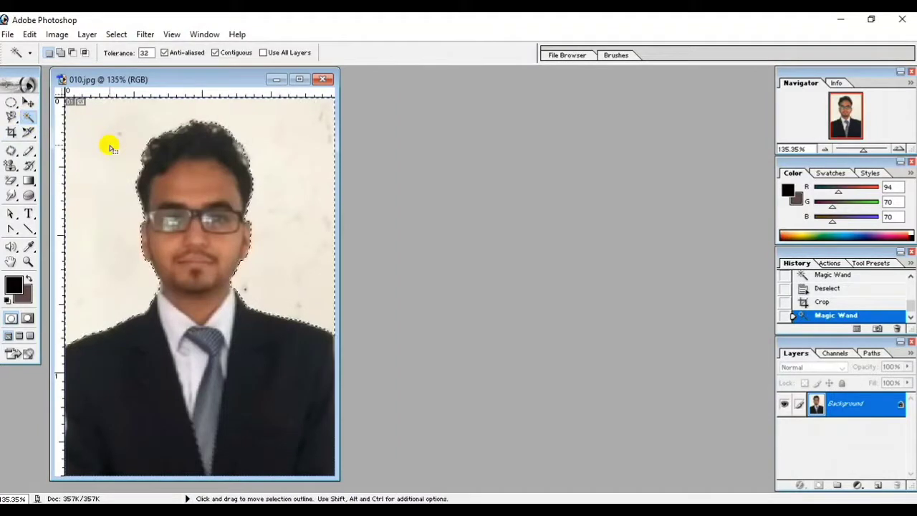
left_click(24, 290)
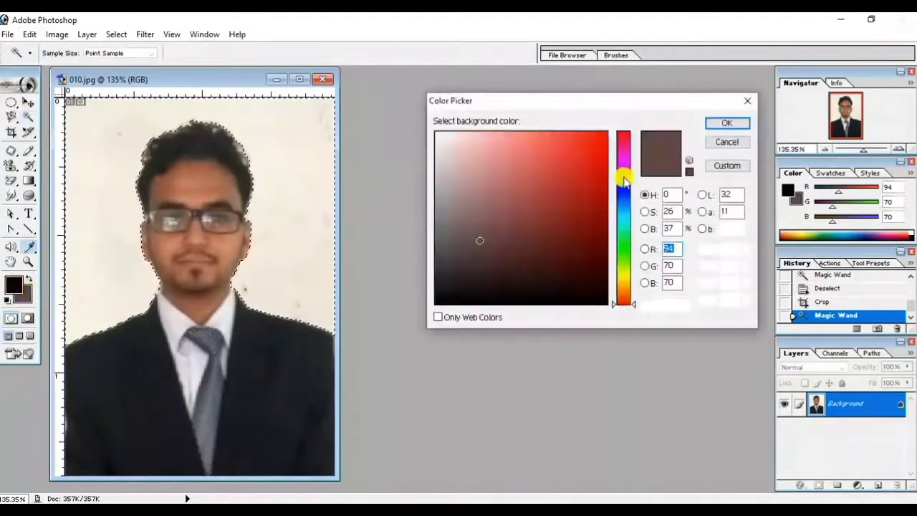
left_click(626, 191)
left_click(591, 138)
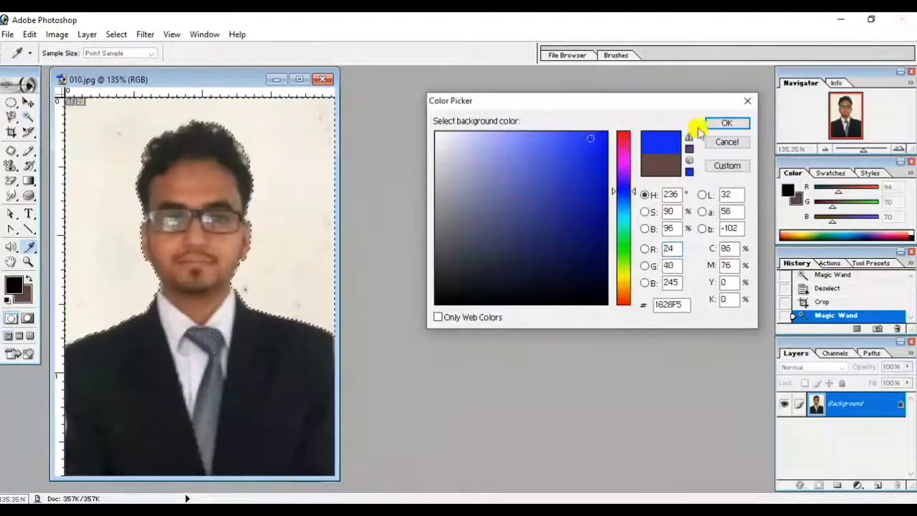
mouse_move(537, 147)
left_mouse_down()
mouse_move(514, 134)
mouse_move(534, 145)
left_mouse_up()
left_click(728, 123)
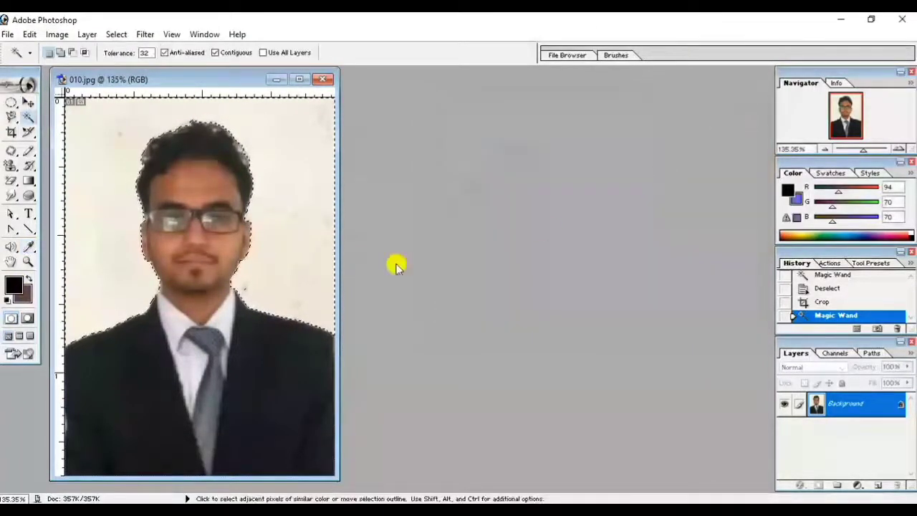
key("Delete")
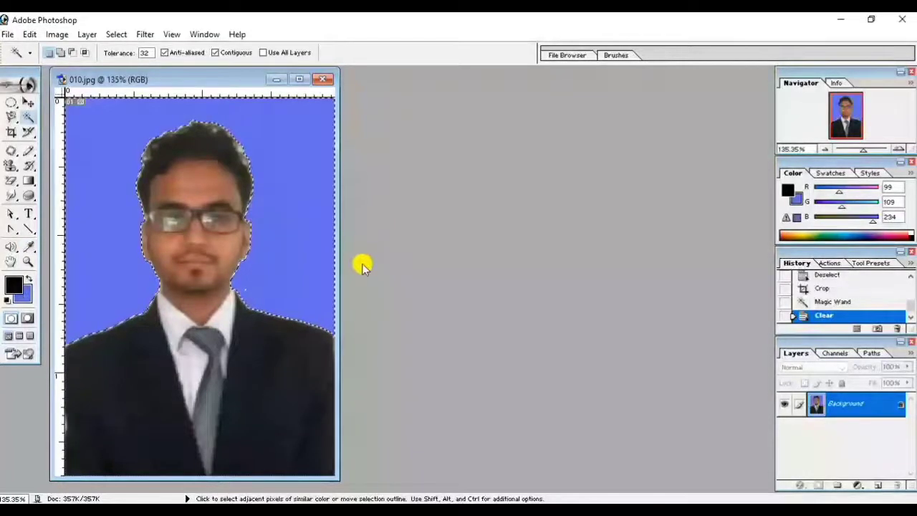
key("ctrl+d")
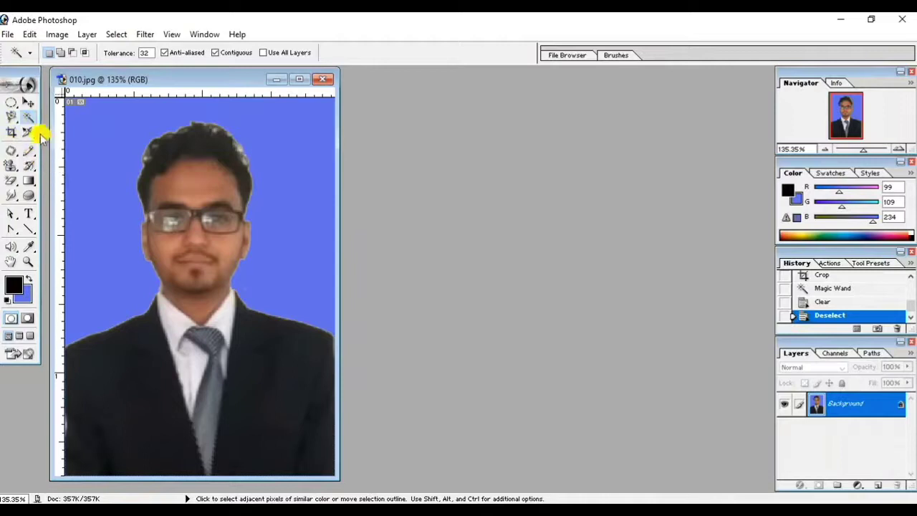
Open 002.jpg beside the 010.jpg portrait and fit it to the screen
double_click(509, 145)
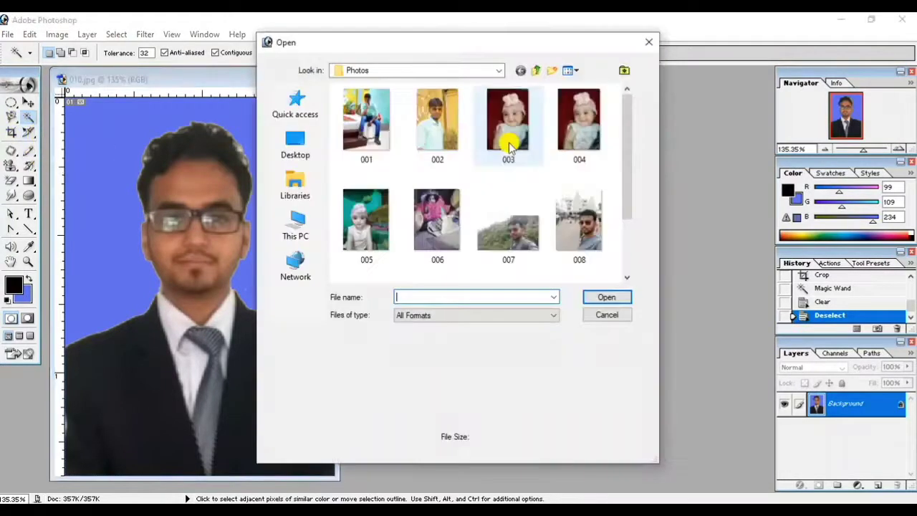
double_click(435, 143)
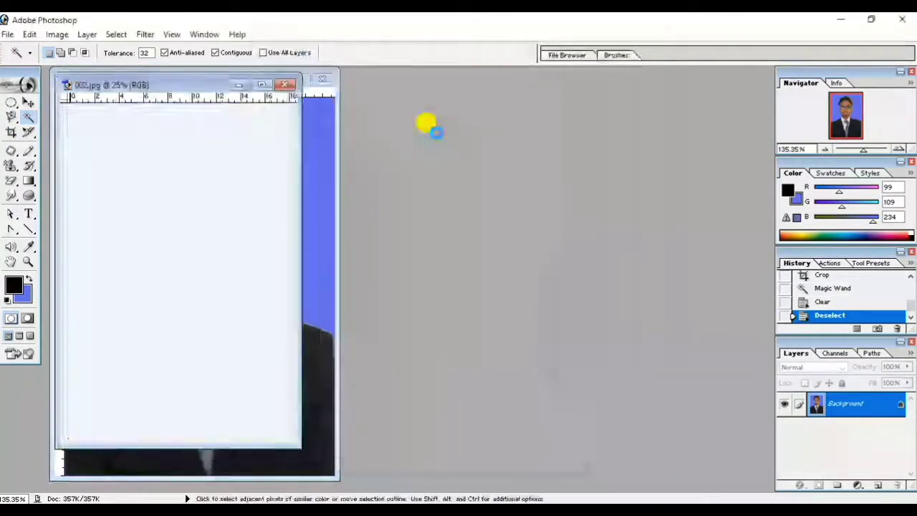
left_click_drag(161, 85, 447, 83)
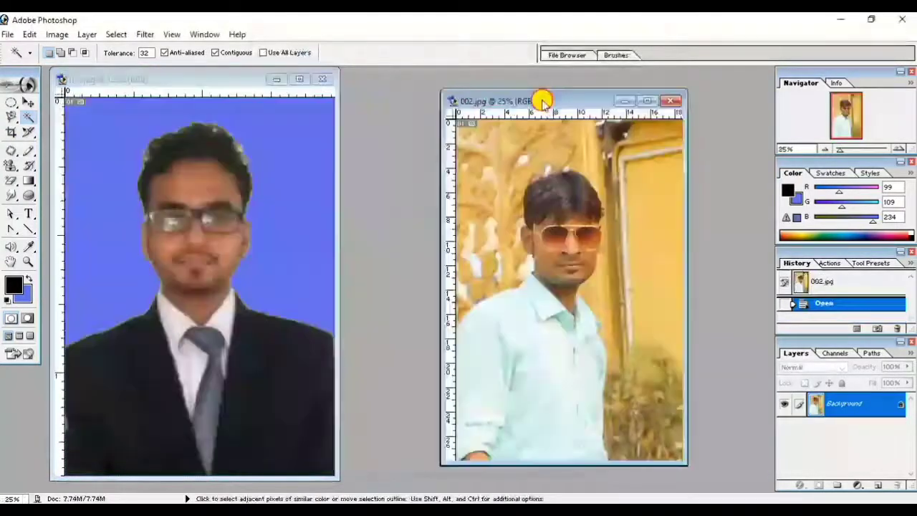
left_click(172, 33)
left_click(196, 132)
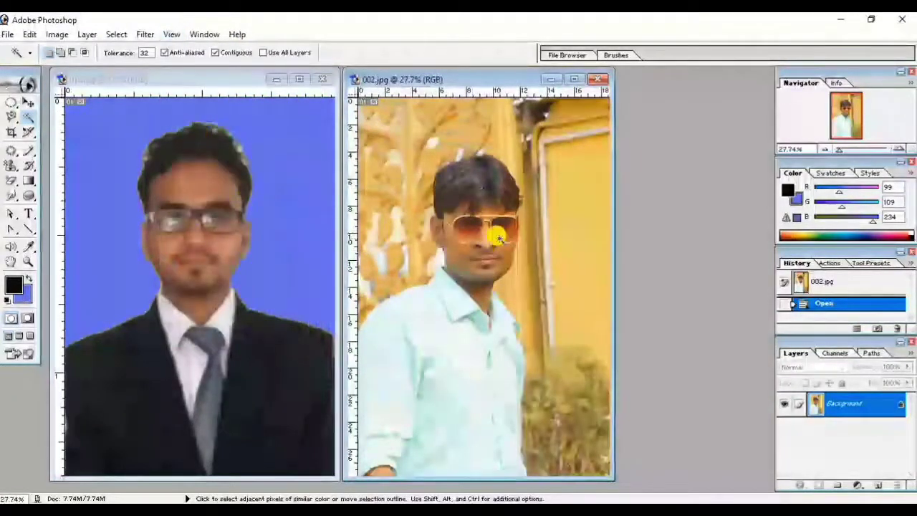
left_click(30, 134)
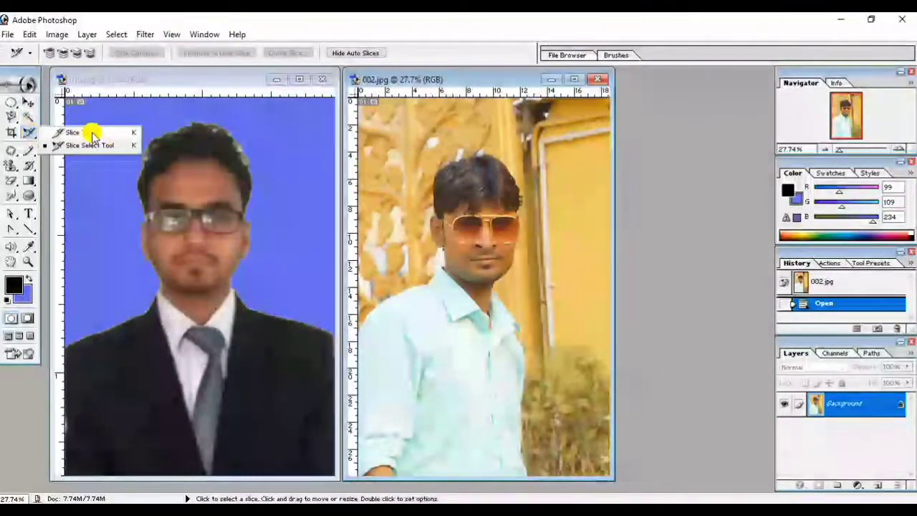
Draw user slices over the wall above the head, beside the face and at the shoulder
left_click(92, 134)
mouse_move(437, 132)
left_mouse_down()
mouse_move(559, 154)
mouse_move(611, 243)
left_mouse_up()
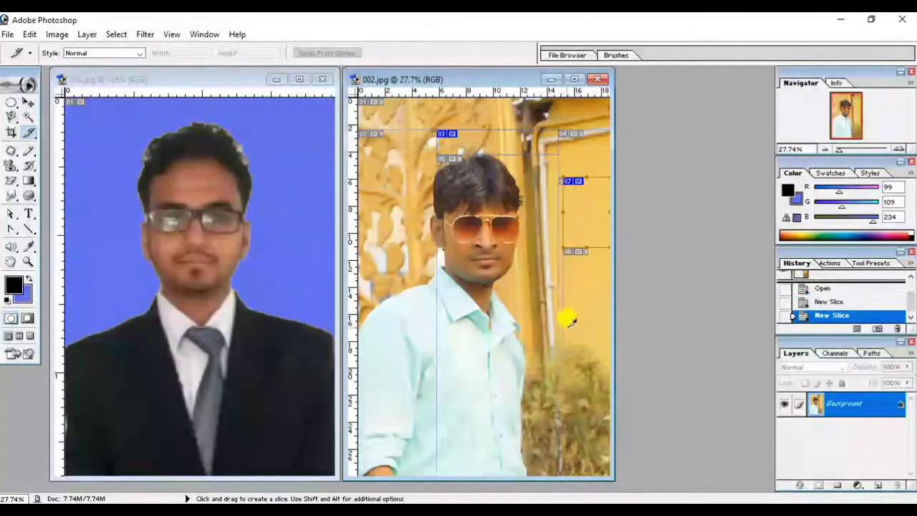
left_click_drag(374, 164, 413, 252)
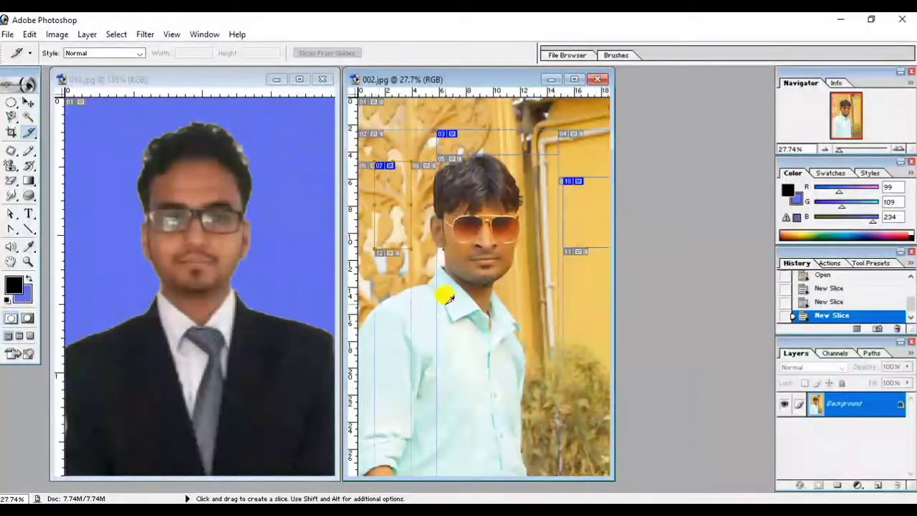
left_click_drag(504, 258, 548, 333)
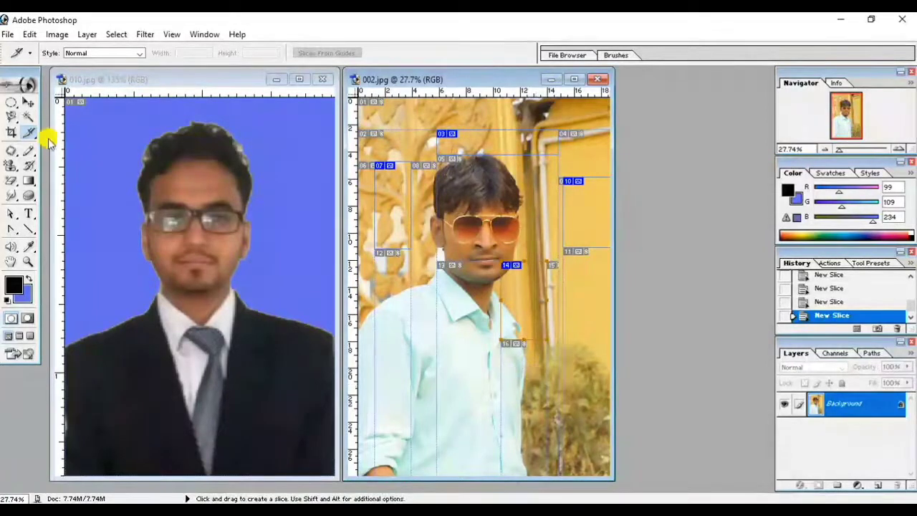
left_click_drag(34, 138, 99, 153)
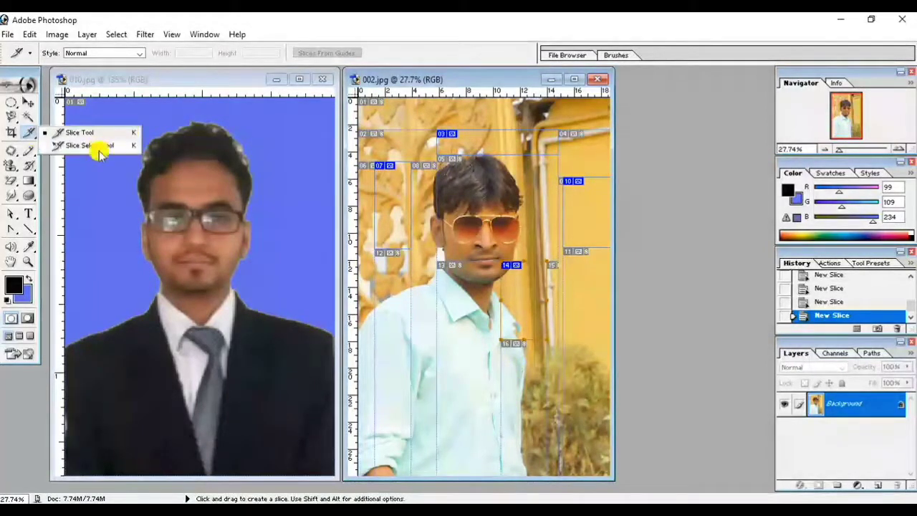
left_click(452, 81)
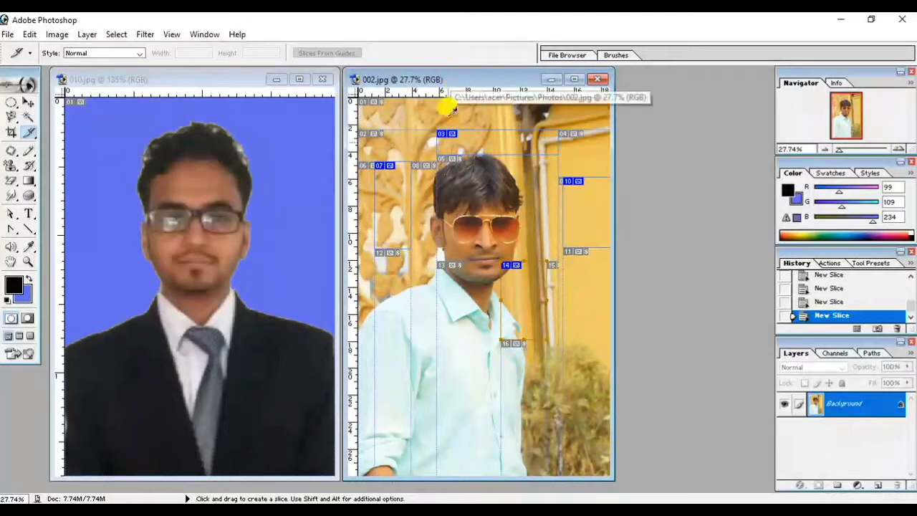
left_click(6, 35)
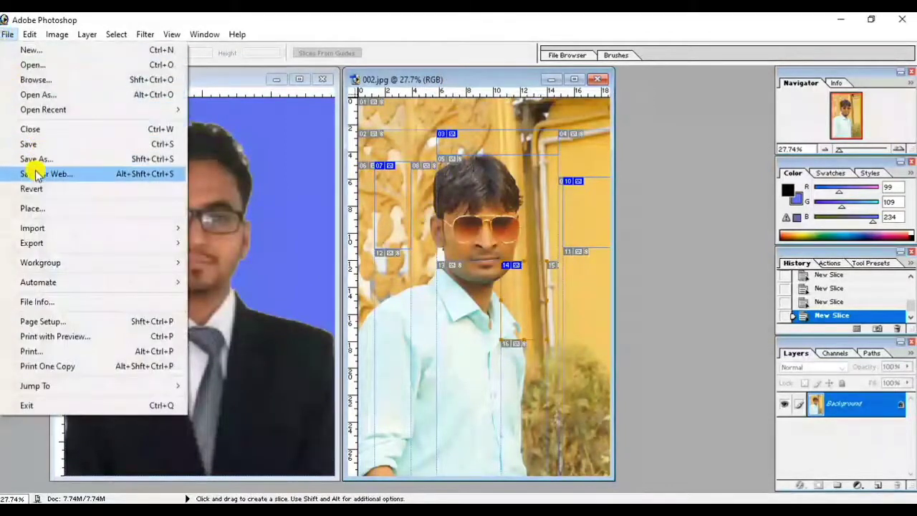
Export 002.jpg's slices with Save for Web as HTML and Images, JPEG quality 30, into a new folder kkkk
left_click(54, 181)
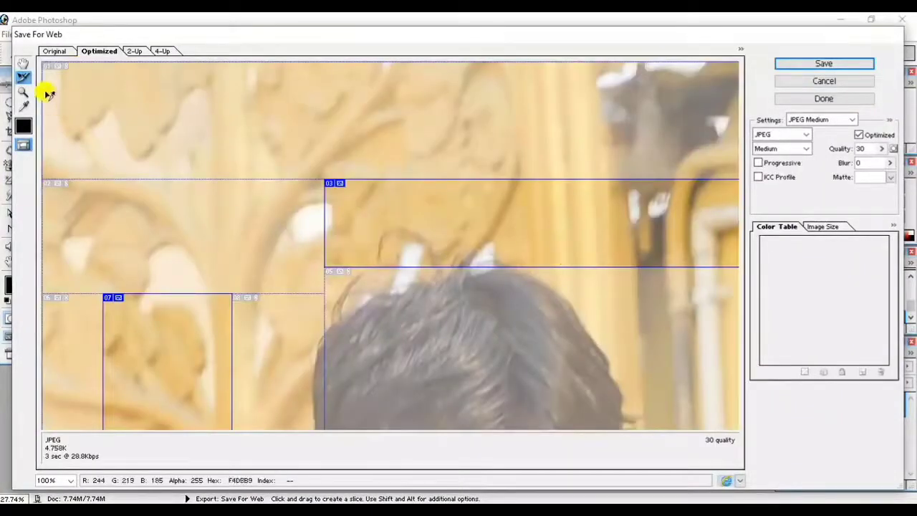
left_click(23, 92)
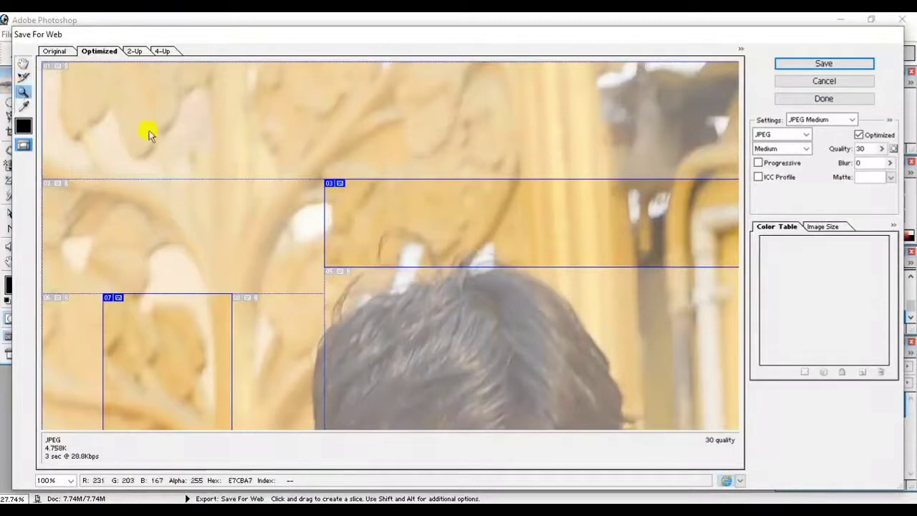
left_click(273, 162, "alt")
left_click(274, 162, "alt")
left_click(274, 162, "alt")
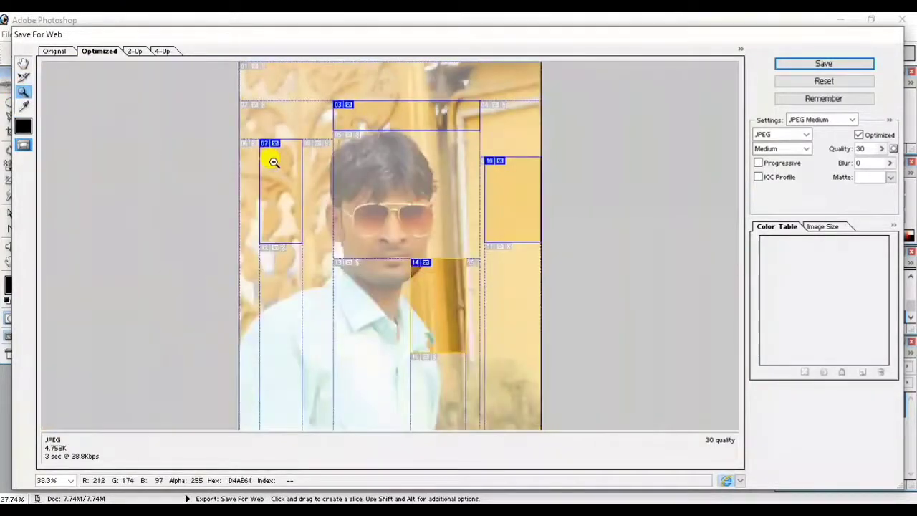
left_click(824, 66)
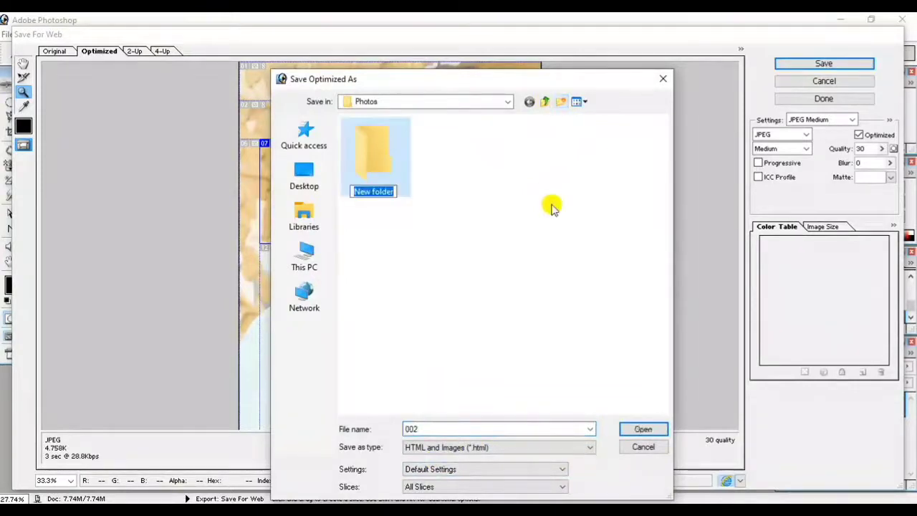
type("kkkk")
key("Return")
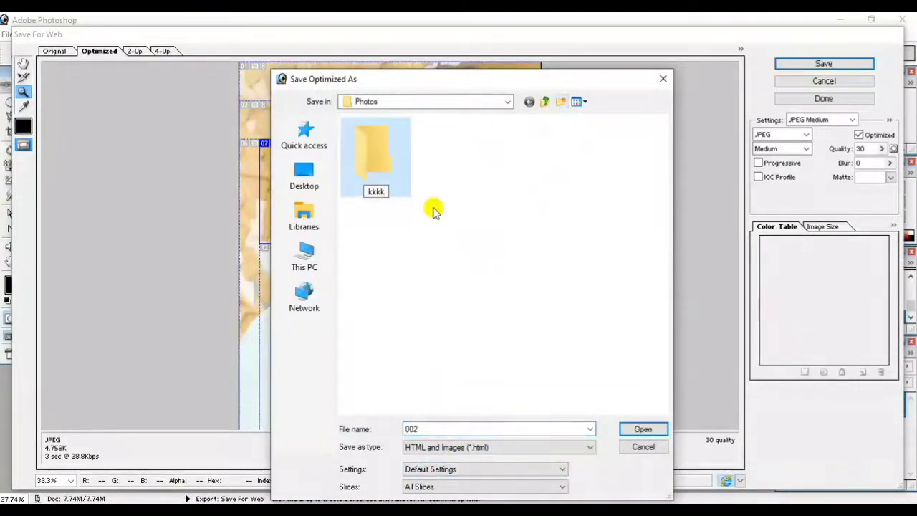
double_click(381, 165)
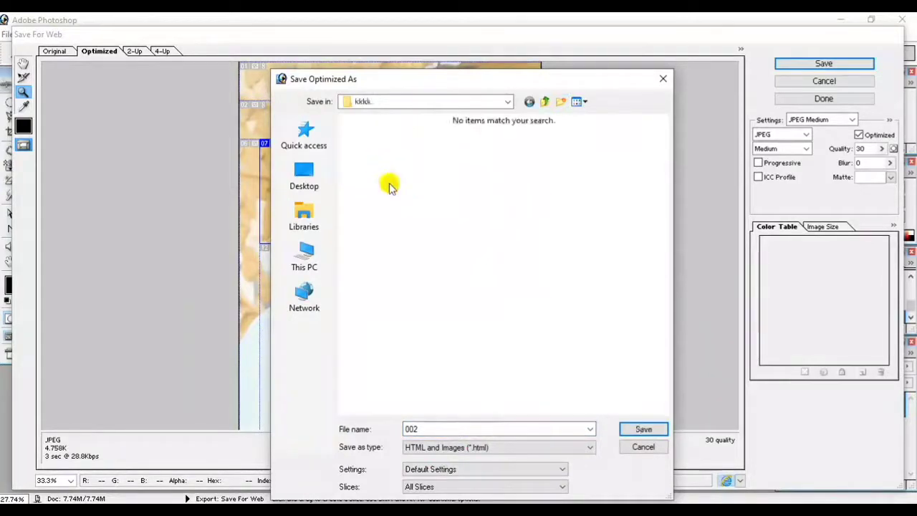
left_click(643, 429)
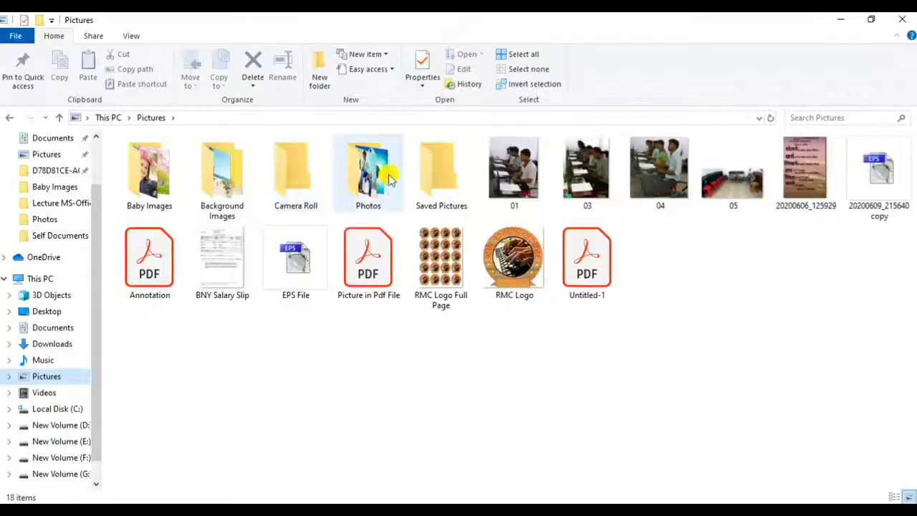
Browse Photos > kkkk > images to view the 17 exported slice files
double_click(384, 177)
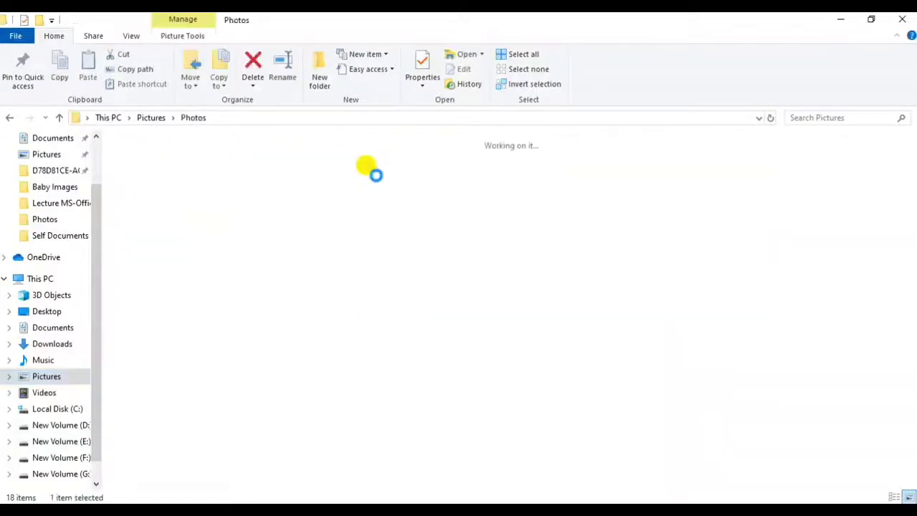
double_click(164, 180)
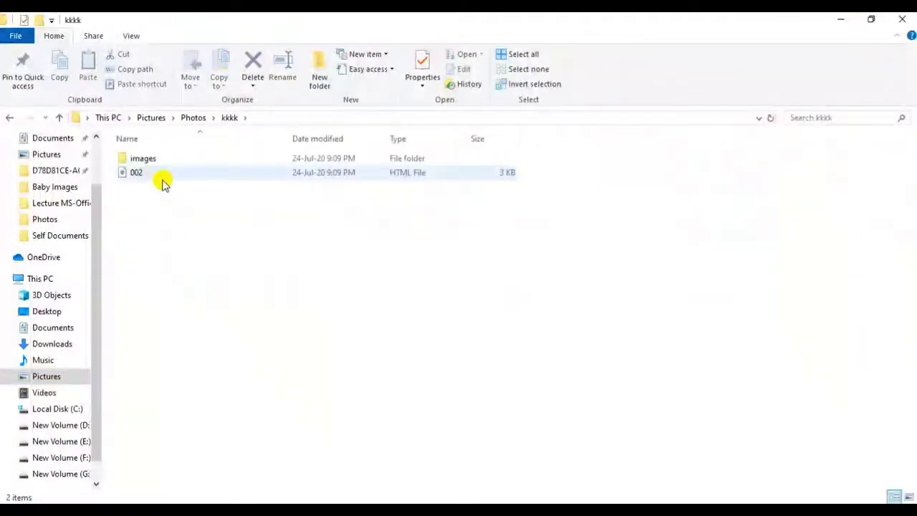
double_click(151, 162)
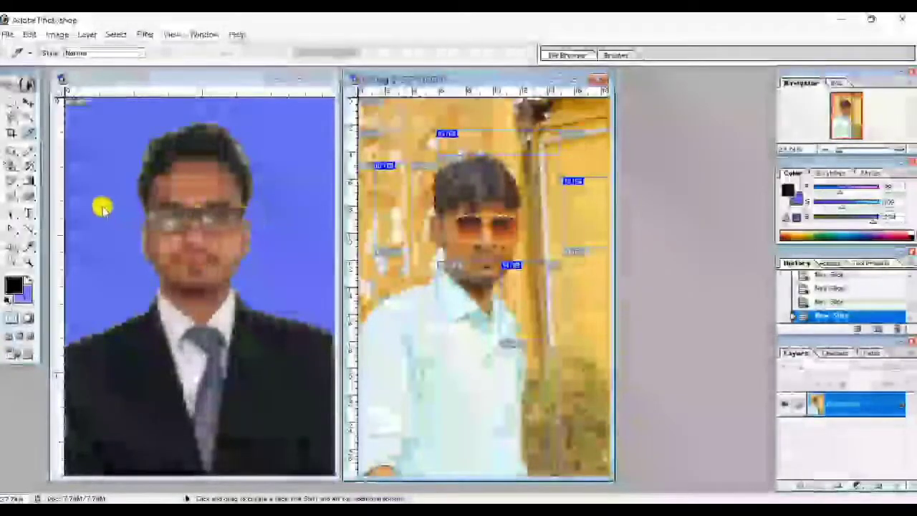
Close 002.jpg without saving its changes
left_click(16, 154)
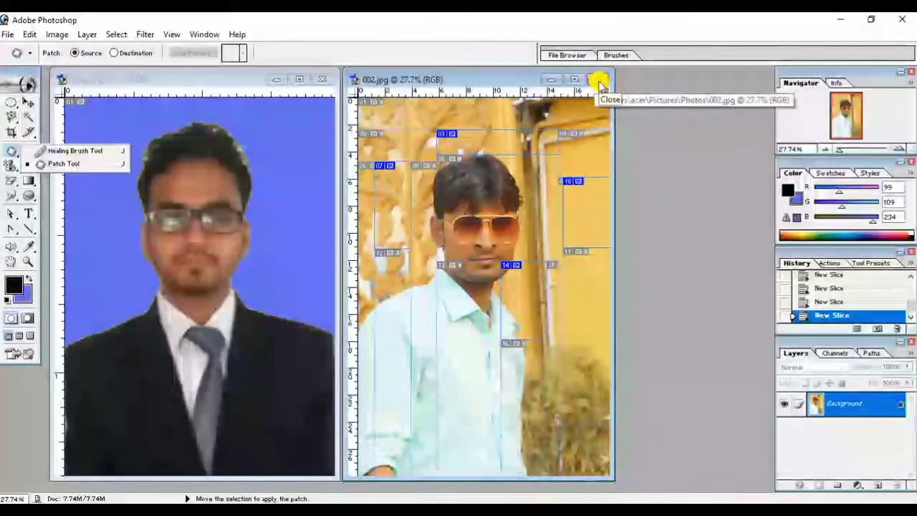
left_click(598, 79)
left_click(464, 212)
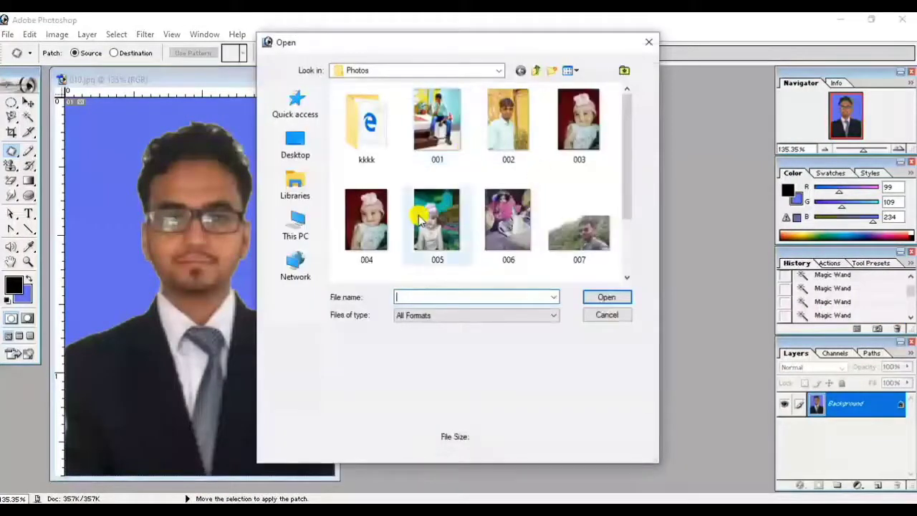
Open 005.jpg fitted on screen beside 010.jpg, keeping black as the foreground colour
double_click(434, 219)
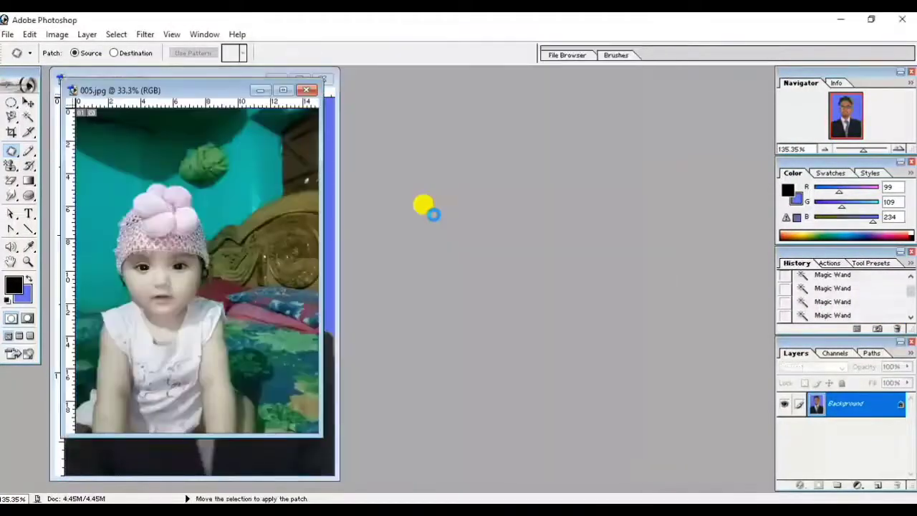
left_click_drag(196, 89, 533, 93)
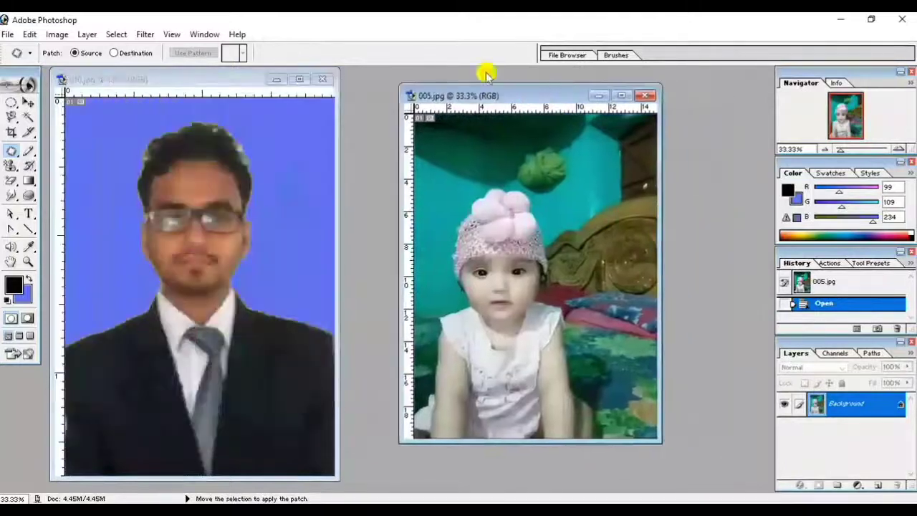
left_click(166, 34)
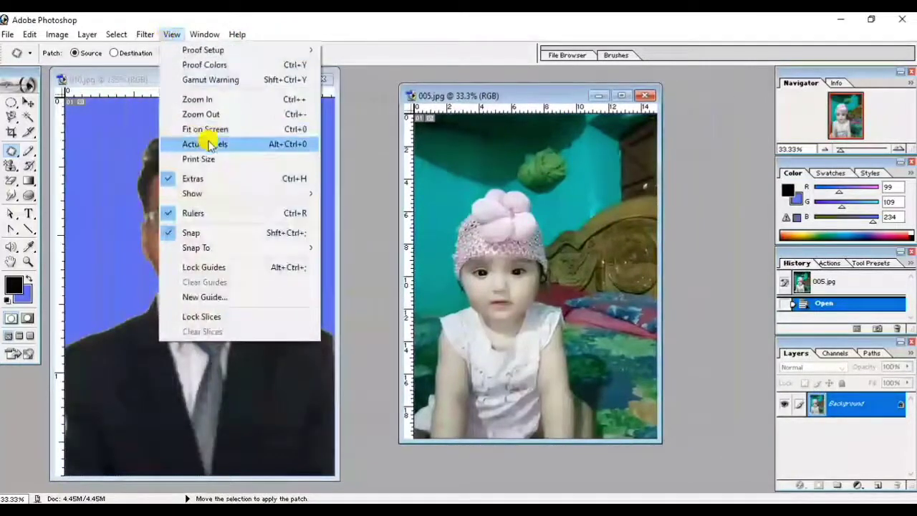
left_click(207, 129)
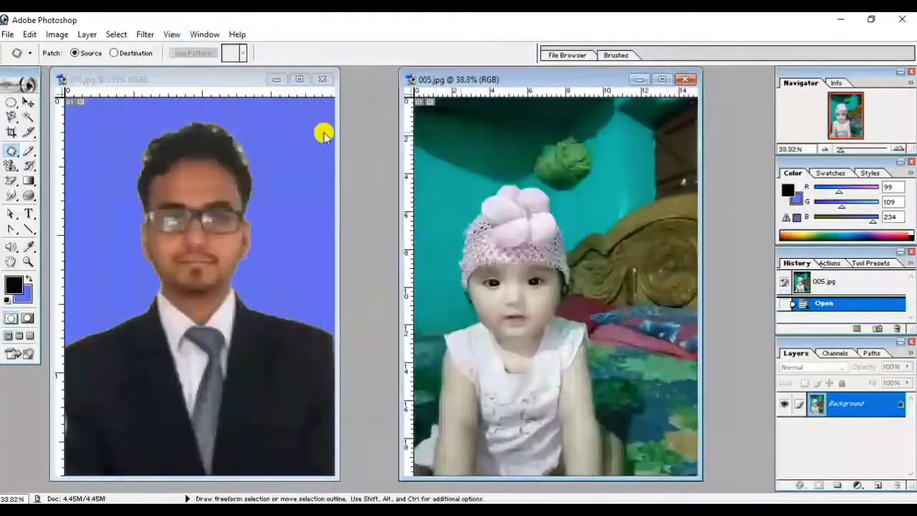
left_click_drag(533, 84, 470, 78)
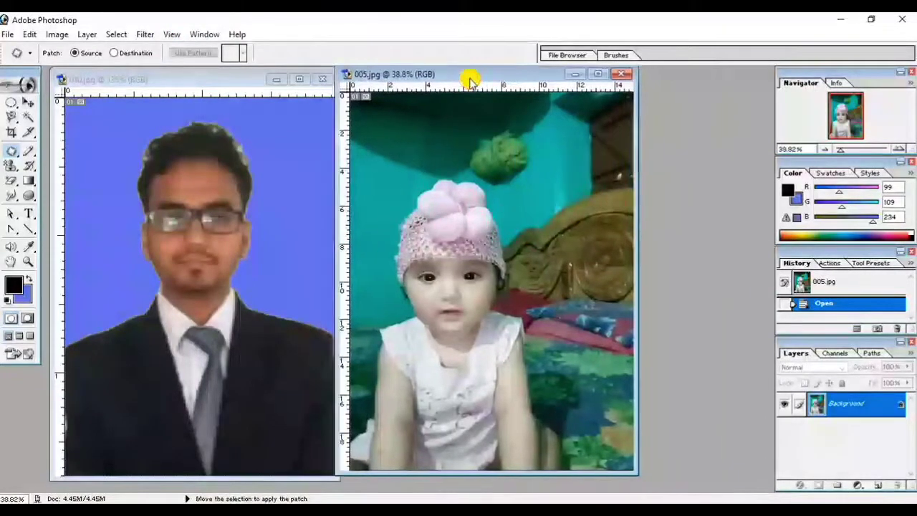
left_click(12, 283)
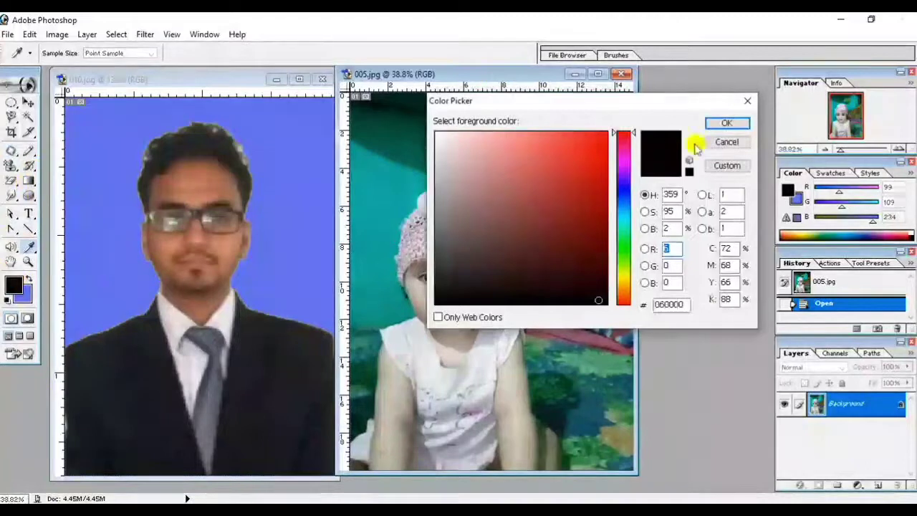
left_click(727, 123)
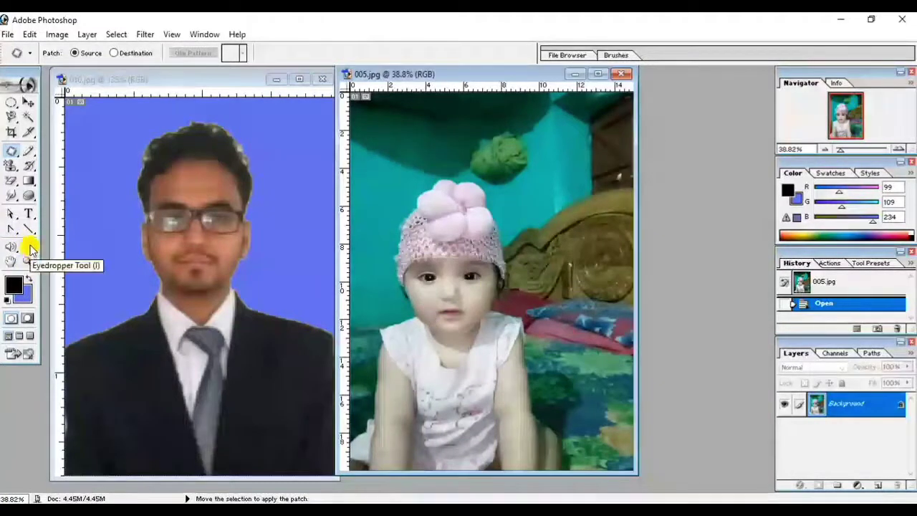
With the Brush Tool, paint black dots on the baby's face, chin, arms, side and cheek
left_click(29, 151)
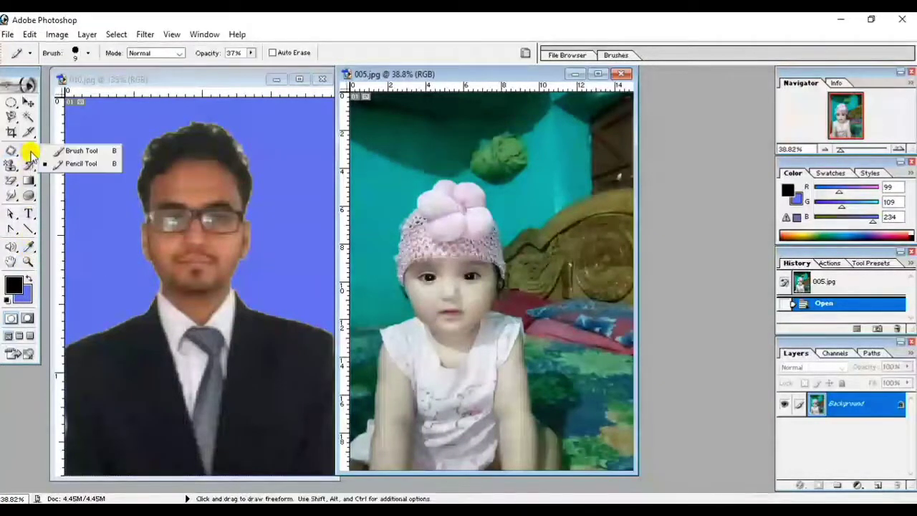
left_click(84, 151)
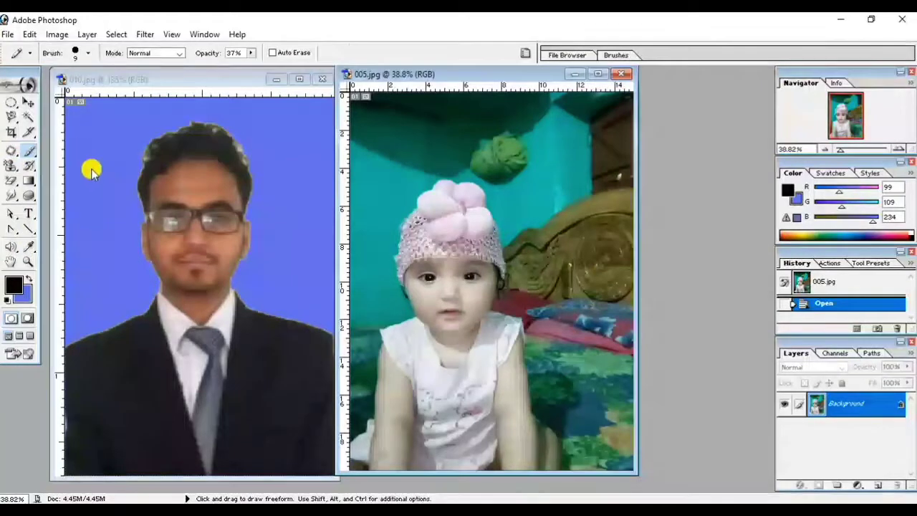
left_click(469, 295)
left_click(419, 301)
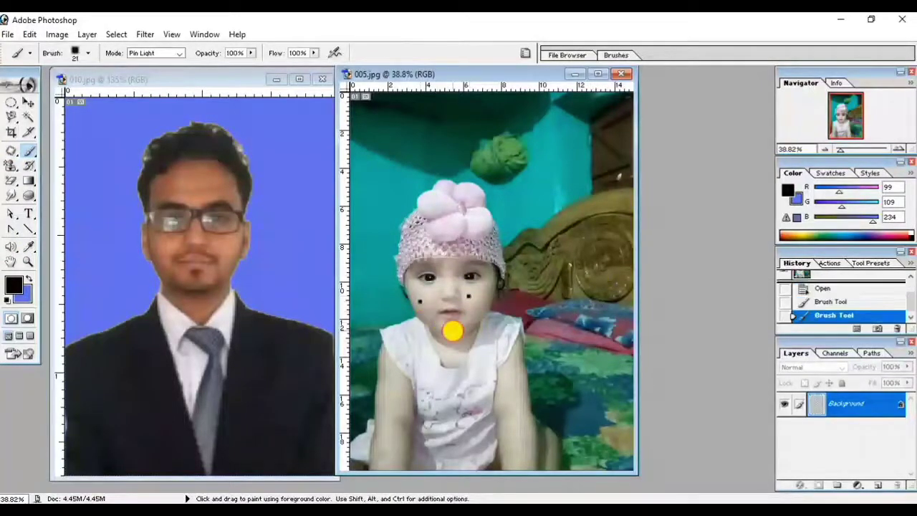
left_click(453, 330)
left_click(522, 387)
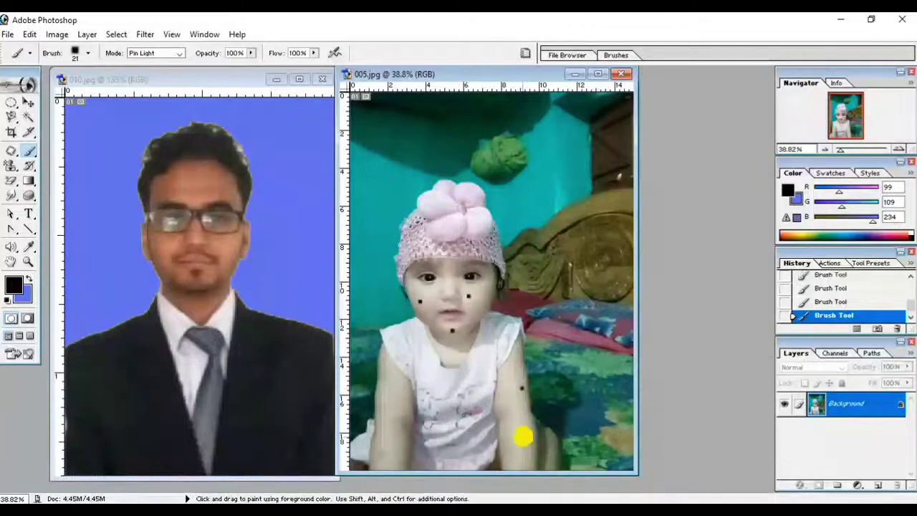
left_click(522, 439)
left_click(388, 377)
left_click(387, 424)
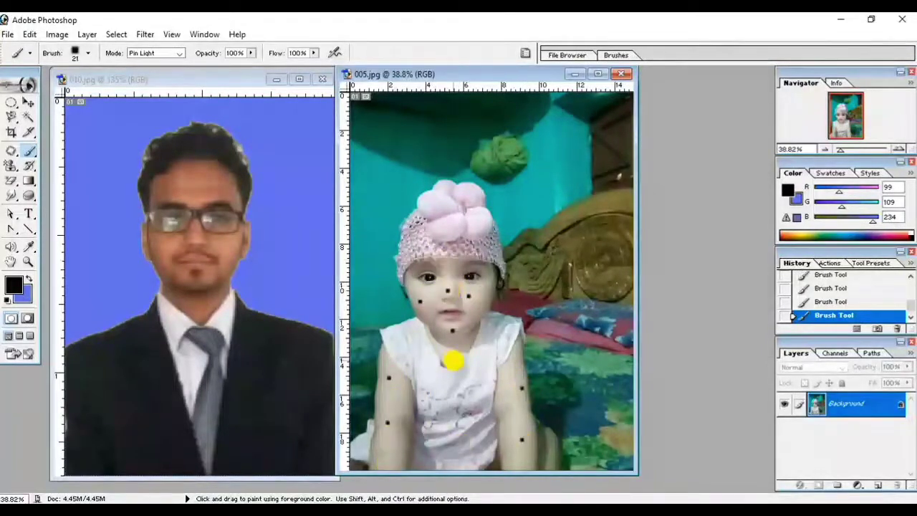
left_click(37, 155)
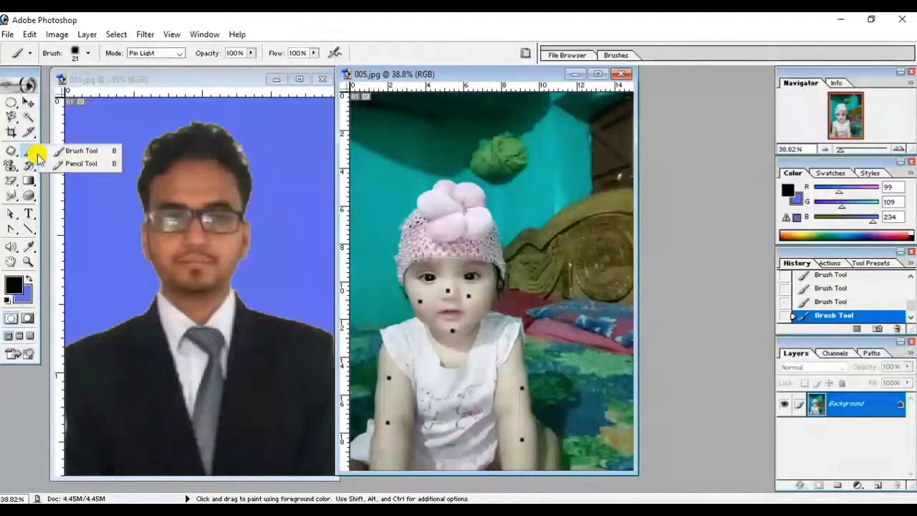
left_click(76, 152)
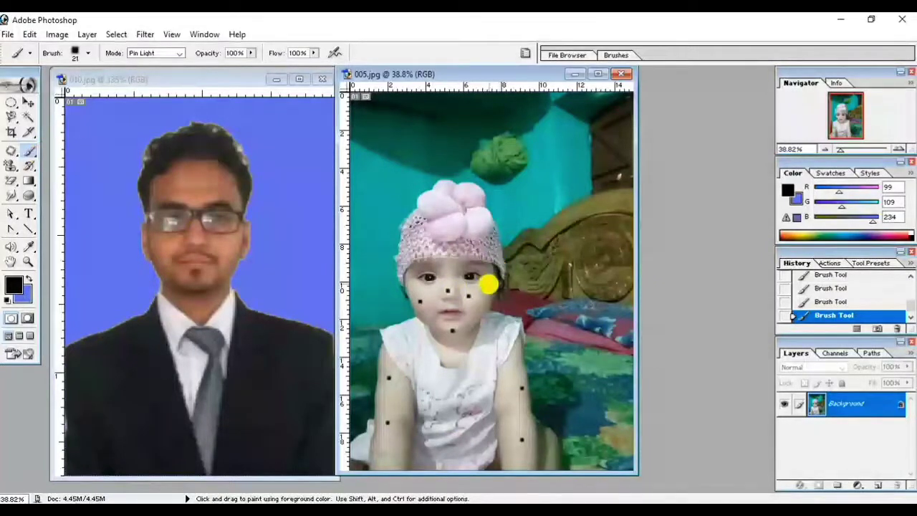
left_click(482, 295)
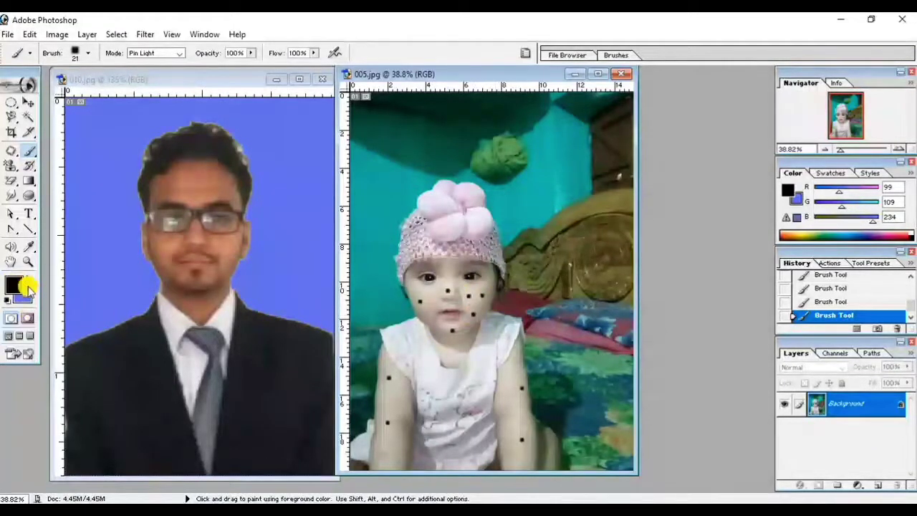
Set the foreground painting colour to bright blue 0213EE
left_click(29, 278)
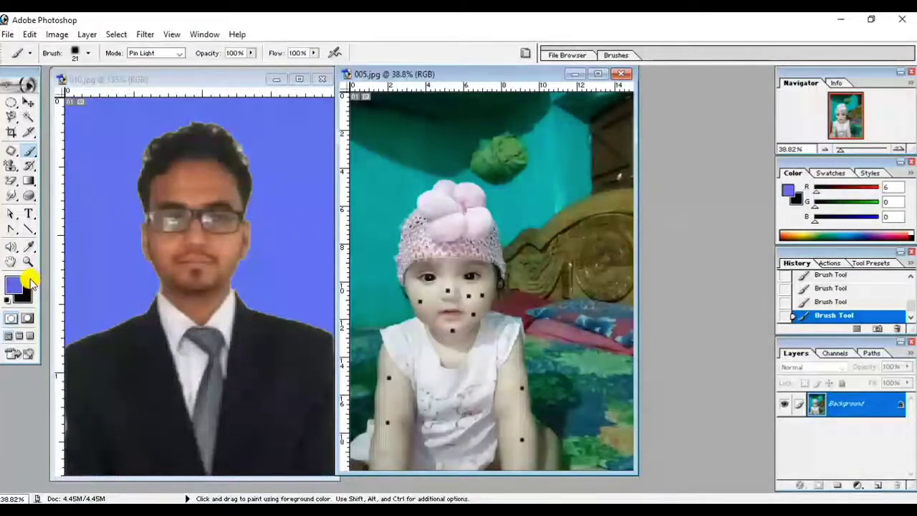
left_click(12, 285)
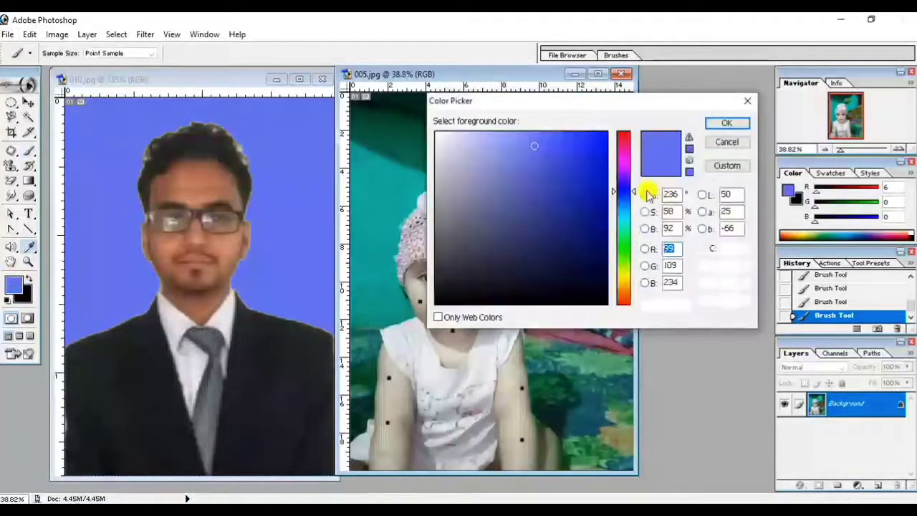
left_click(608, 144)
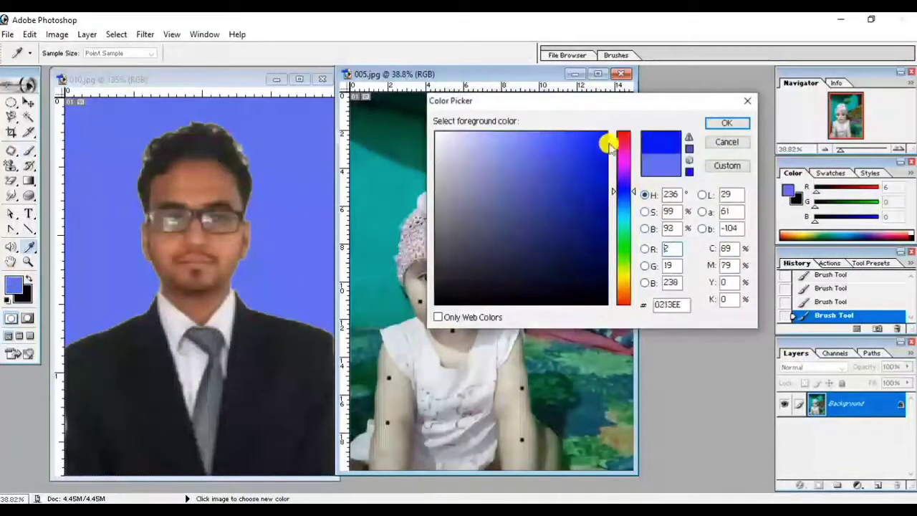
left_click(726, 122)
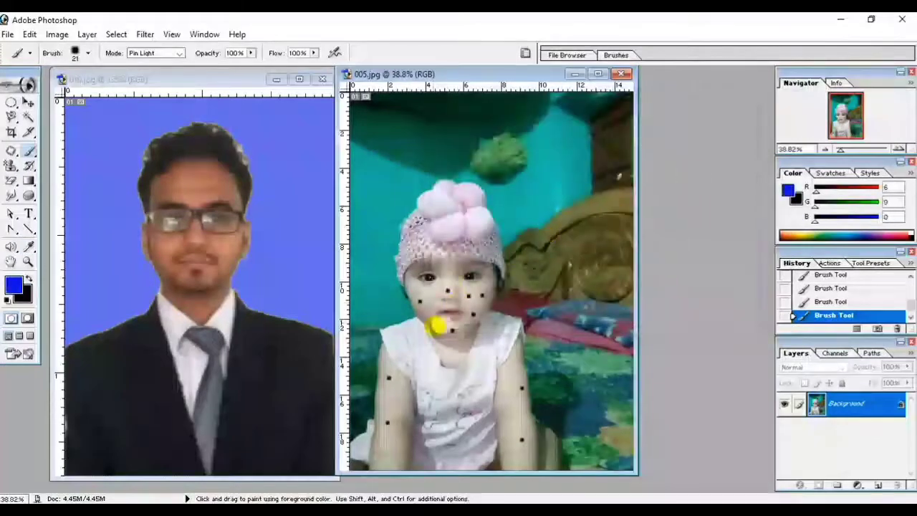
Paint blue dots on the baby's cheek and chin, then maximize the photo window
left_click(430, 303)
left_click(409, 290)
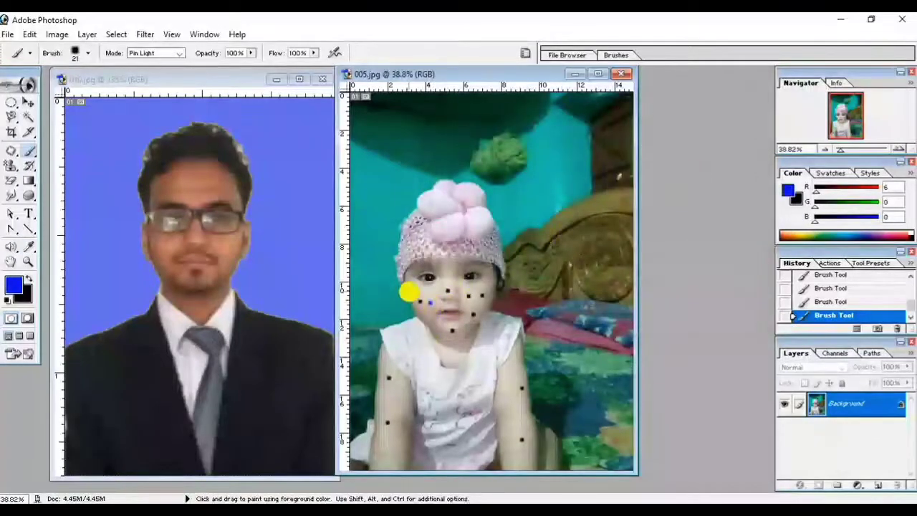
left_click(445, 326)
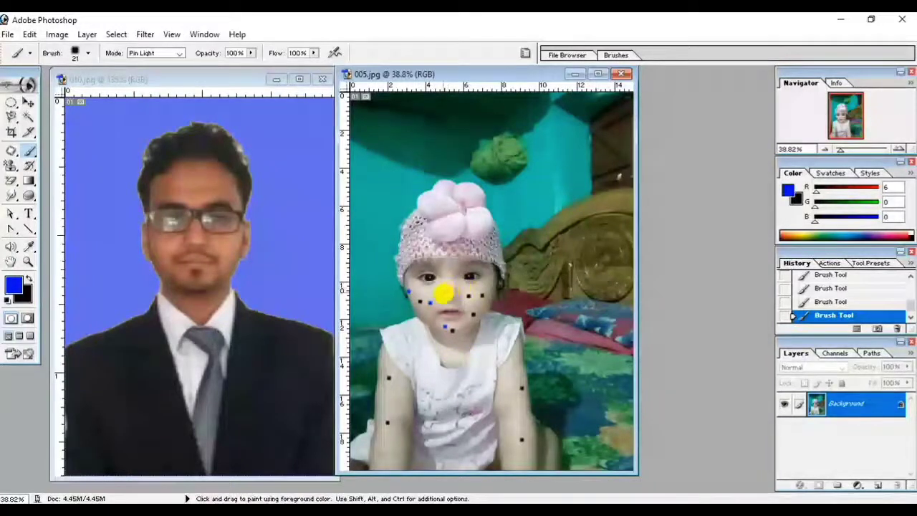
left_click(599, 75)
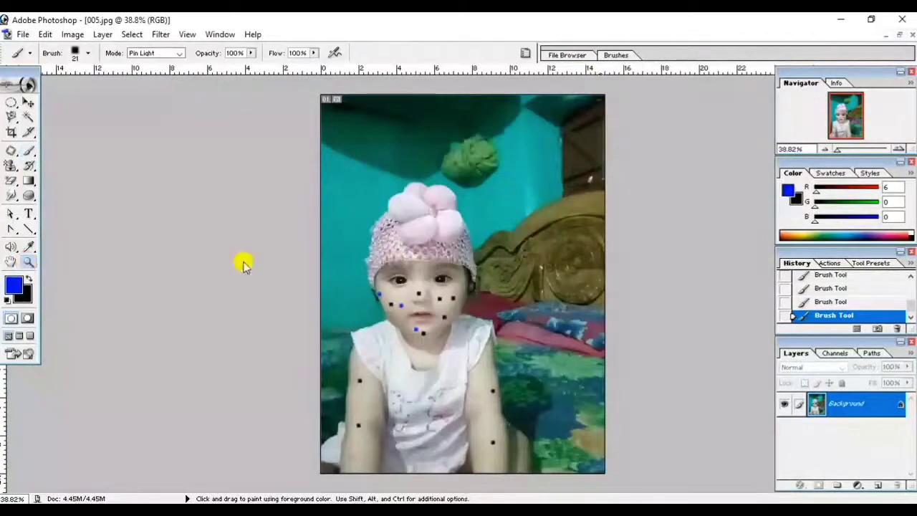
Zoom on the baby's face through 33.3%, 50% and 66.7% up to 100%
left_click(29, 262)
left_click(377, 252, "alt")
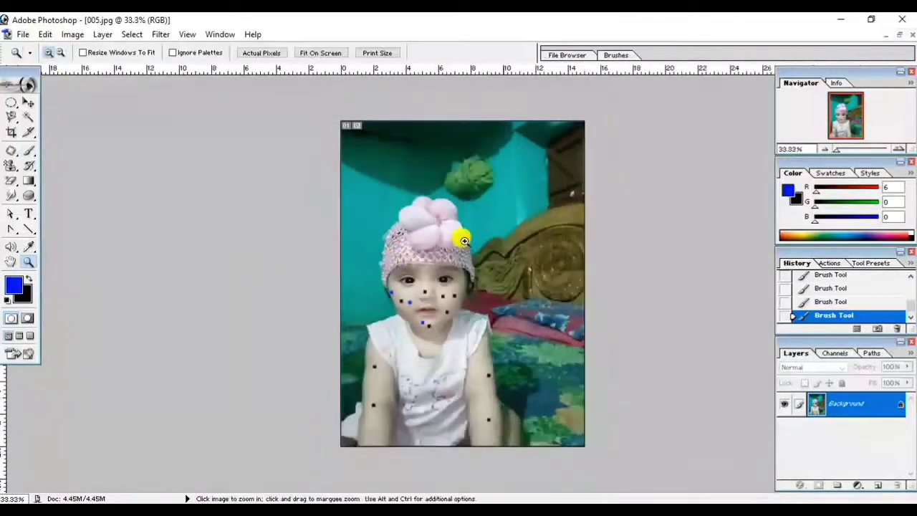
left_click(510, 251)
left_click(437, 305)
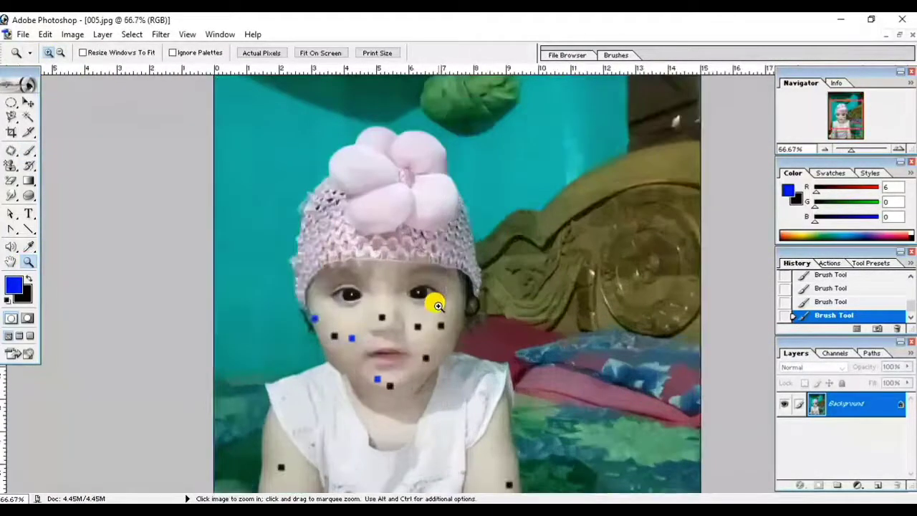
left_click(367, 331)
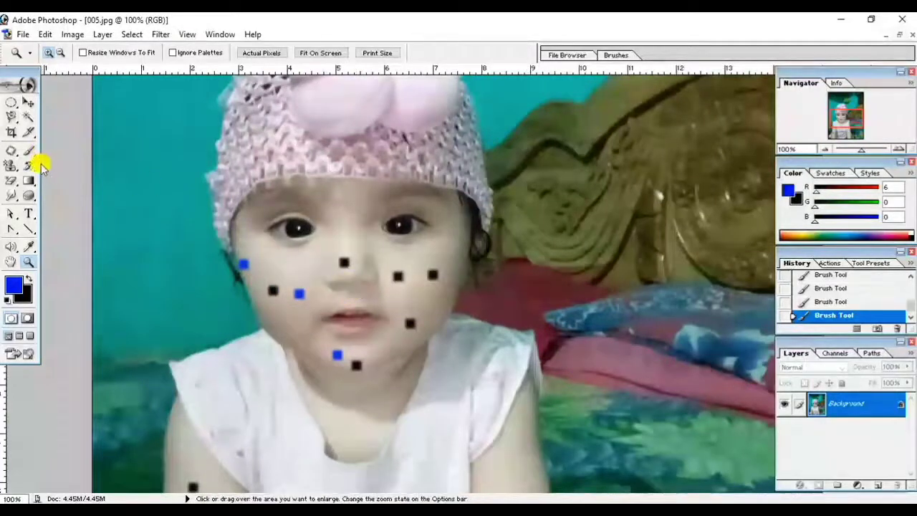
With the Patch Tool, patch away the blue and black dots on the left cheek
left_click(11, 150)
left_click(11, 165)
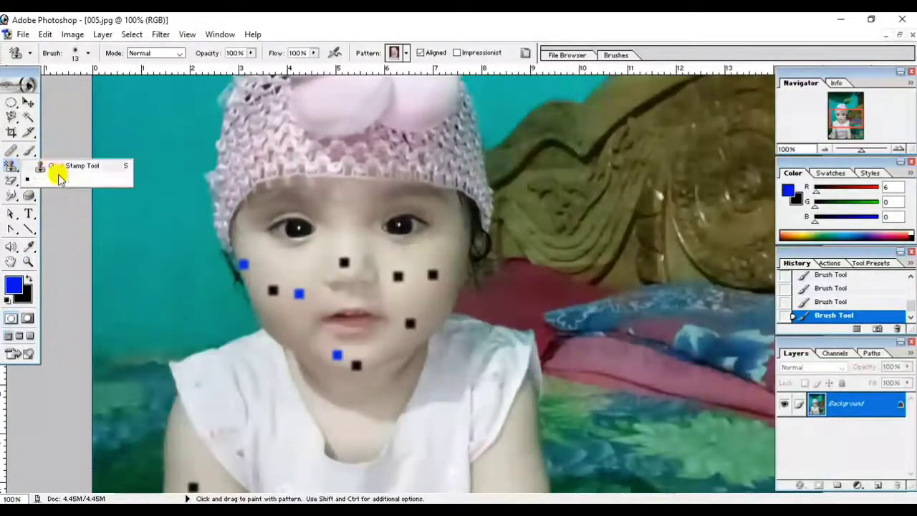
left_click_drag(12, 150, 69, 164)
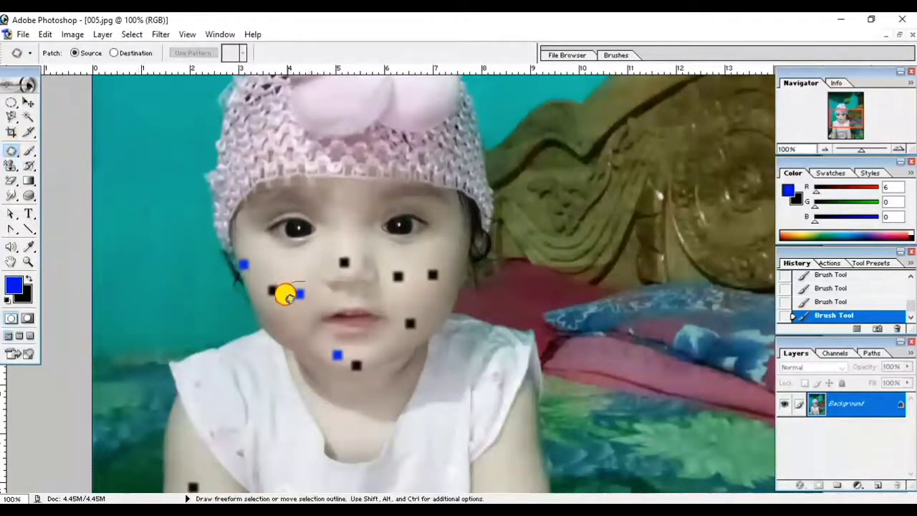
mouse_move(298, 294)
left_mouse_down()
mouse_move(307, 289)
mouse_move(307, 303)
left_mouse_up()
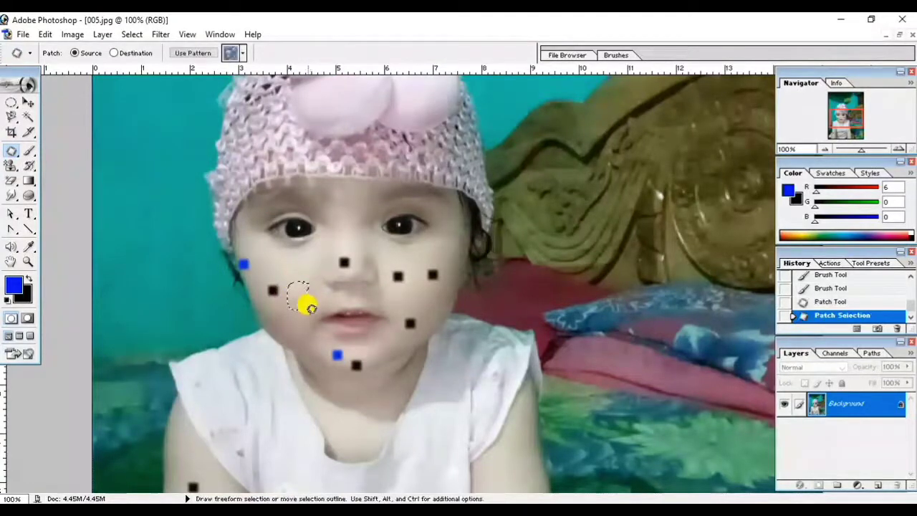
left_click(301, 322)
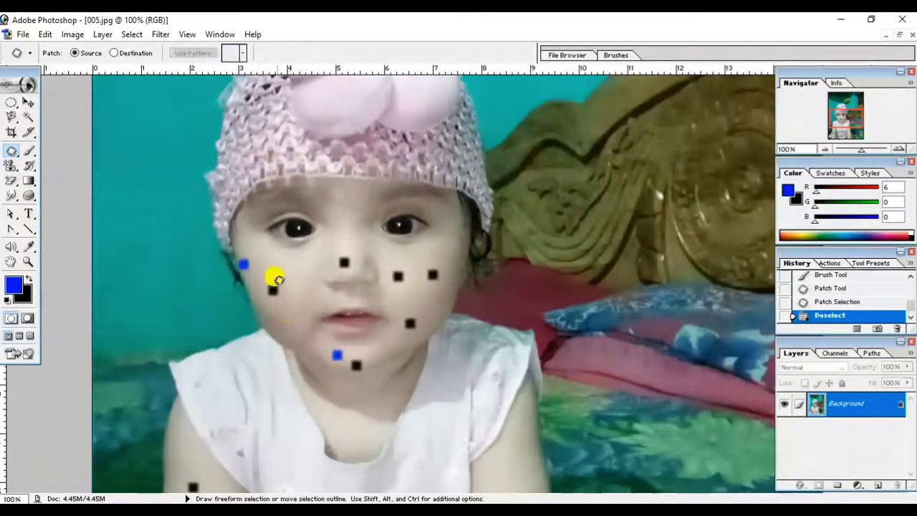
mouse_move(279, 280)
left_mouse_down()
mouse_move(262, 278)
mouse_move(275, 300)
mouse_move(272, 280)
mouse_move(277, 318)
left_mouse_up()
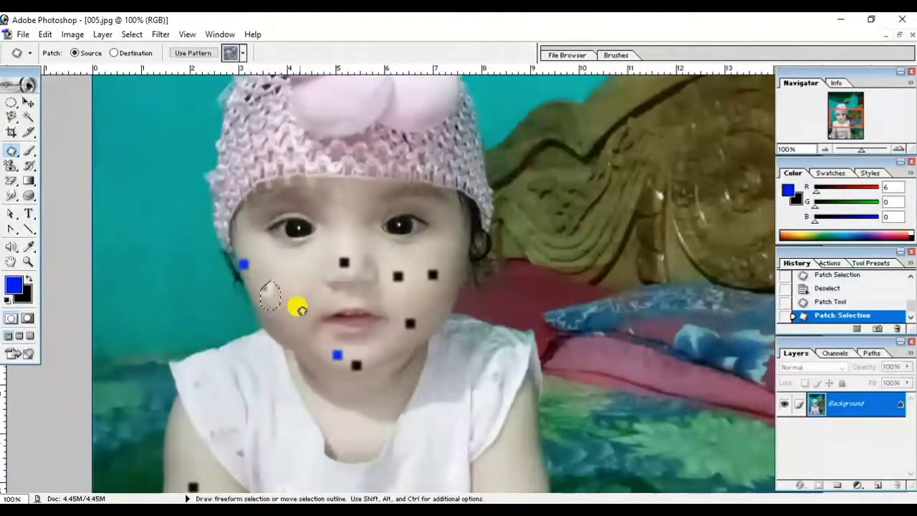
key("ctrl+z")
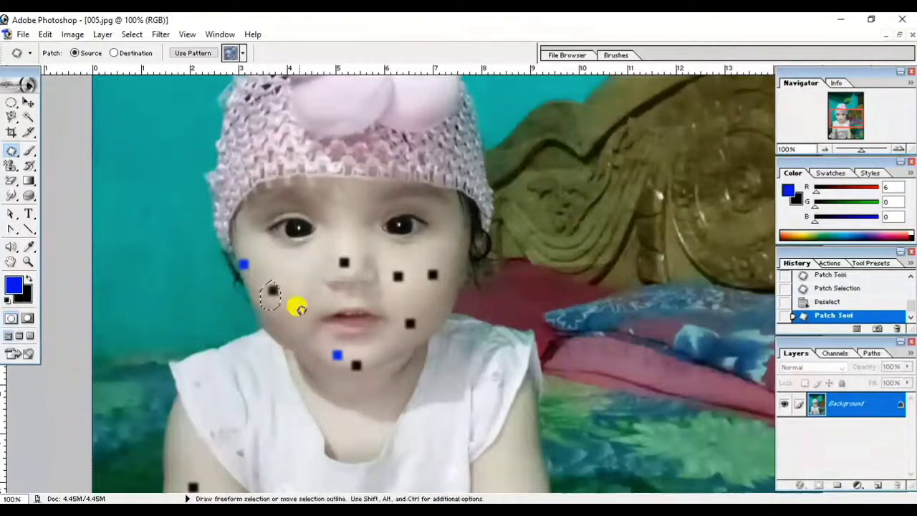
mouse_move(279, 267)
left_mouse_down()
mouse_move(274, 301)
mouse_move(287, 296)
mouse_move(290, 319)
left_mouse_up()
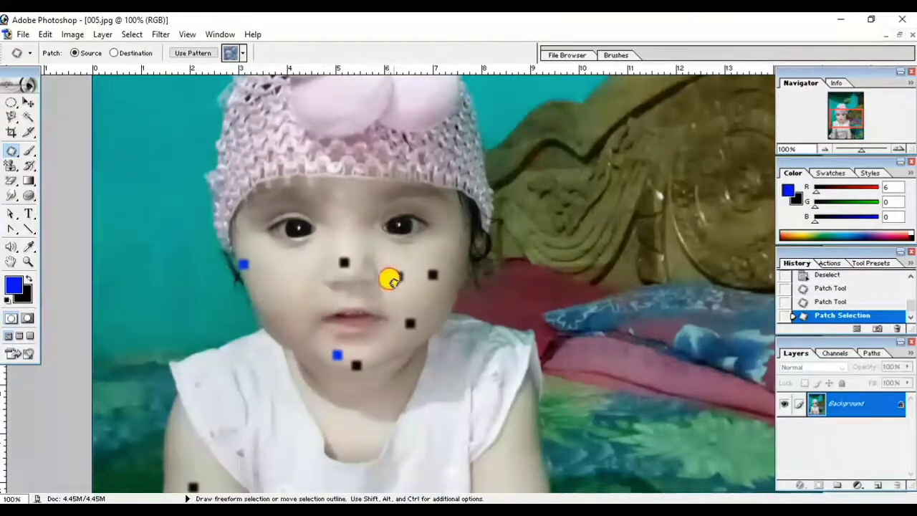
Patch the remaining dots below the nose, on the right cheek and beside the chin
left_click_drag(387, 266, 403, 277)
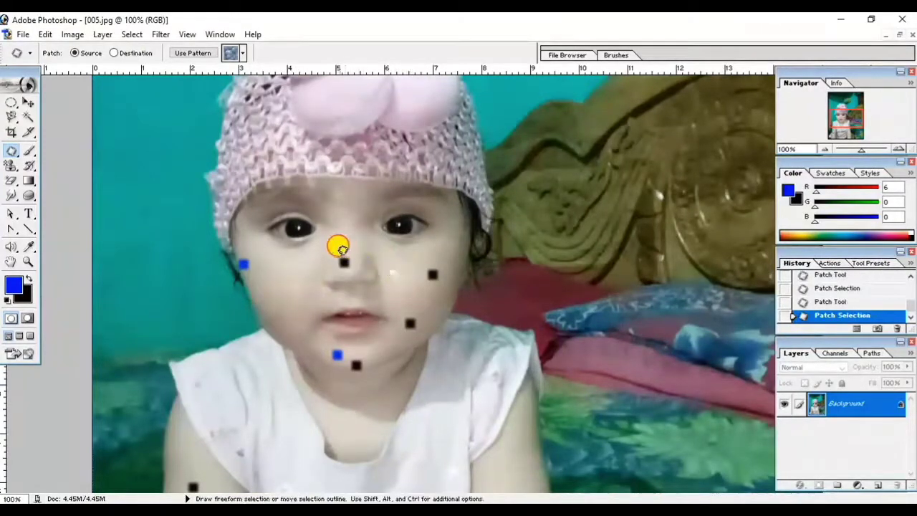
left_click_drag(338, 245, 346, 303)
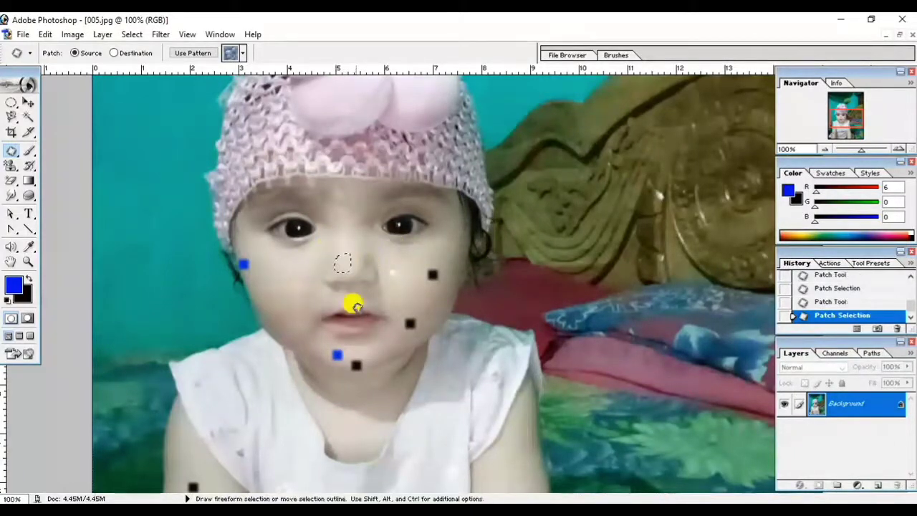
key("ctrl+d")
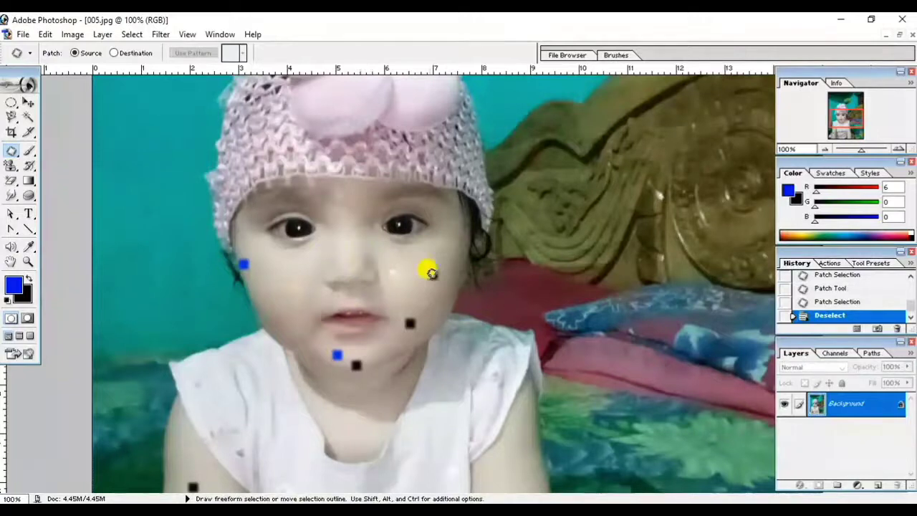
left_click_drag(430, 272, 430, 274)
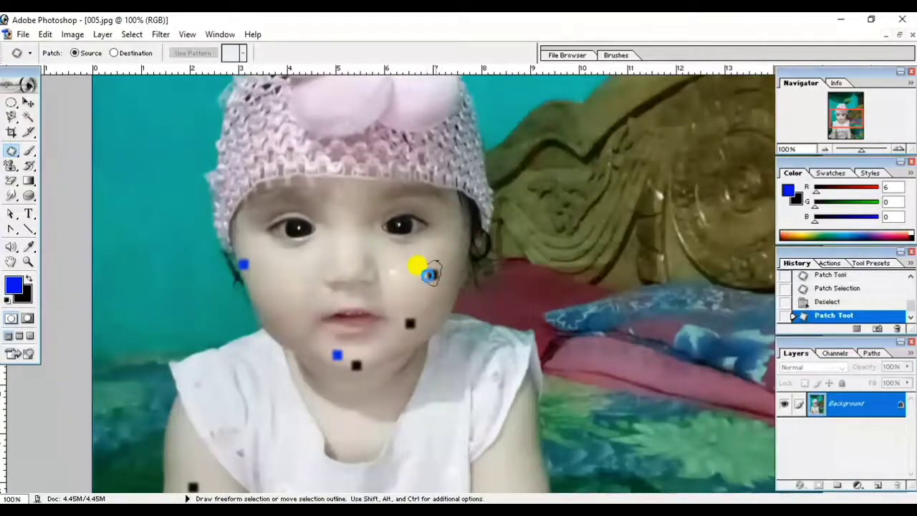
left_click_drag(430, 273, 437, 298)
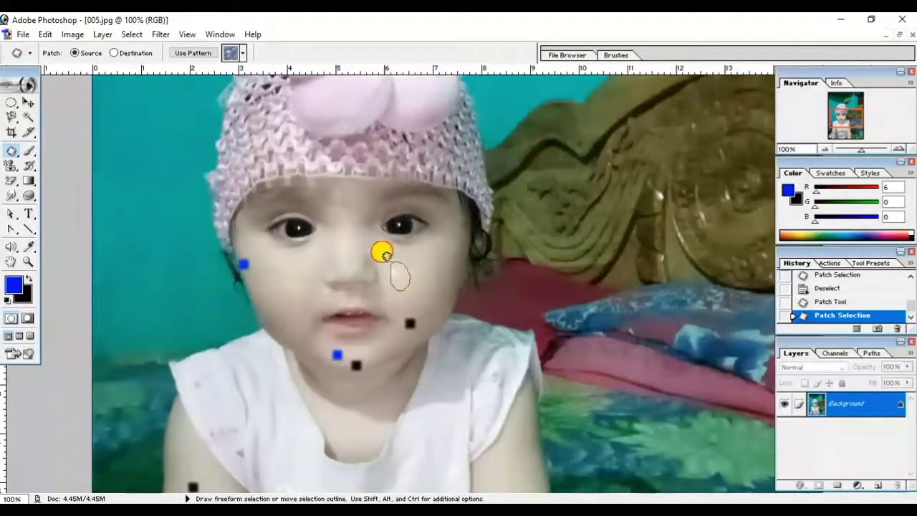
left_click_drag(387, 262, 389, 307)
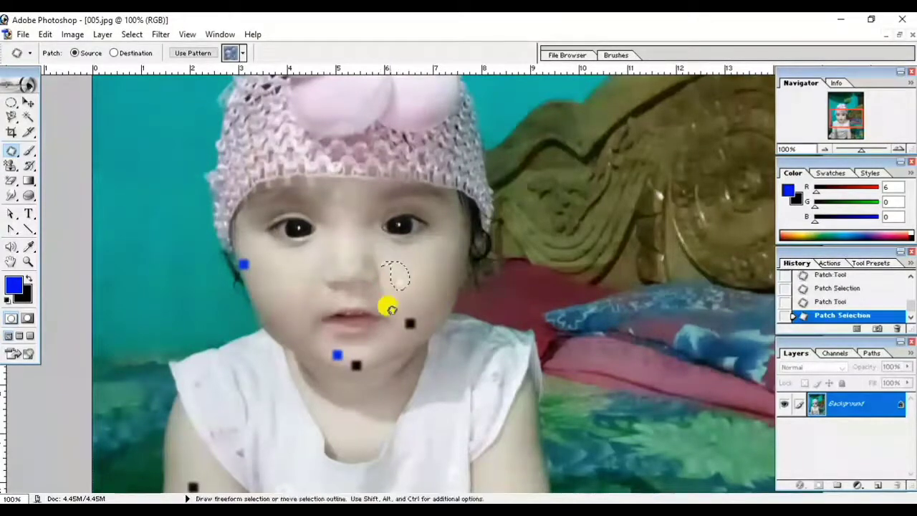
key("ctrl+d")
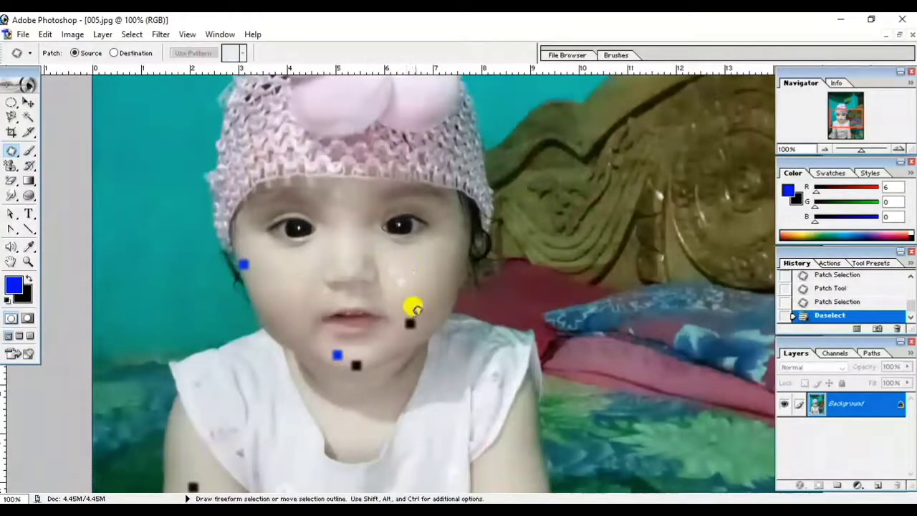
left_click_drag(412, 322, 409, 334)
key("ctrl+d")
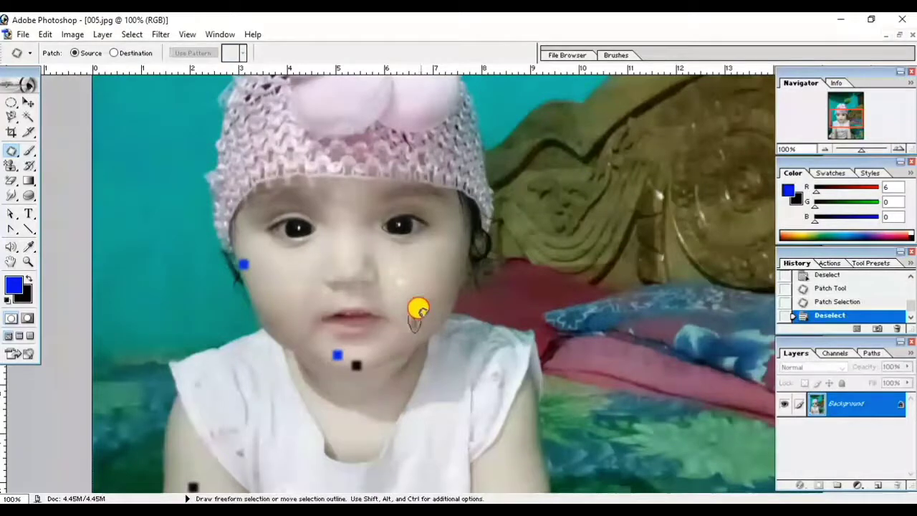
left_click_drag(405, 309, 416, 335)
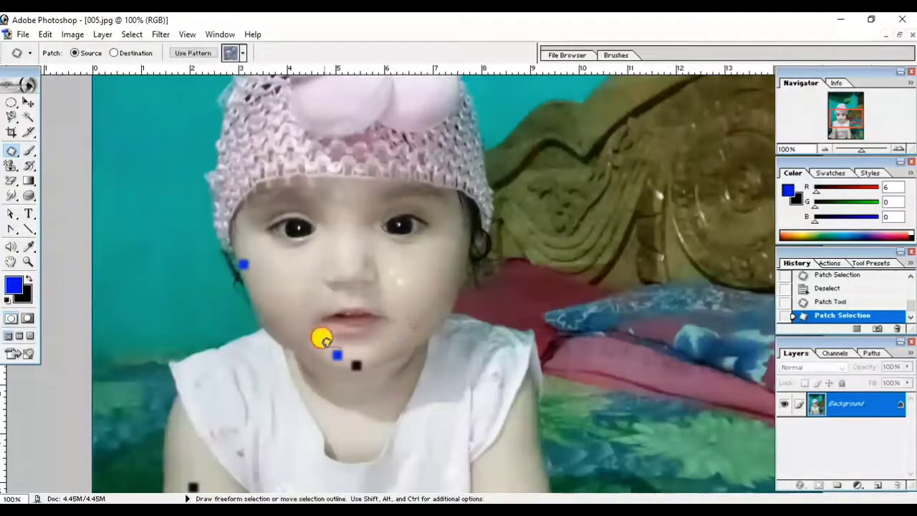
left_click_drag(324, 336, 338, 351)
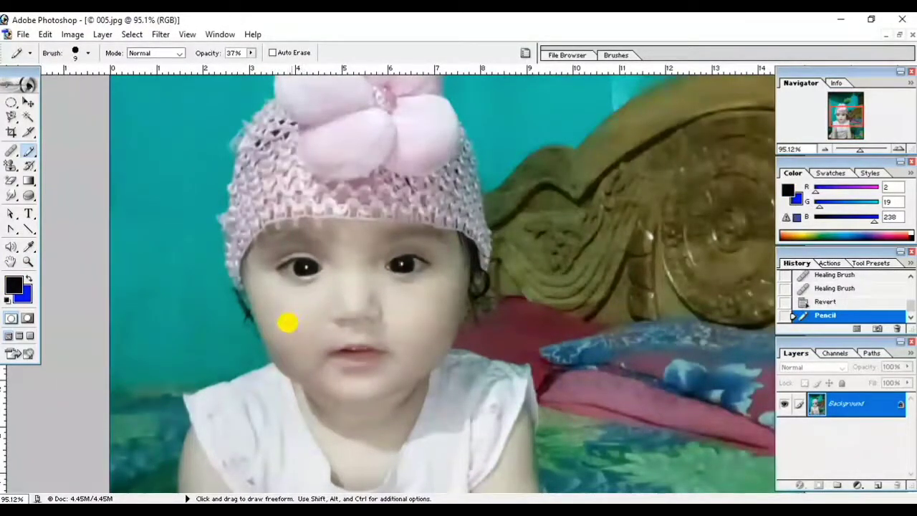
Alt-sample clean cheek skin with the Healing Brush and heal away the dark cheek dot
left_click(16, 152)
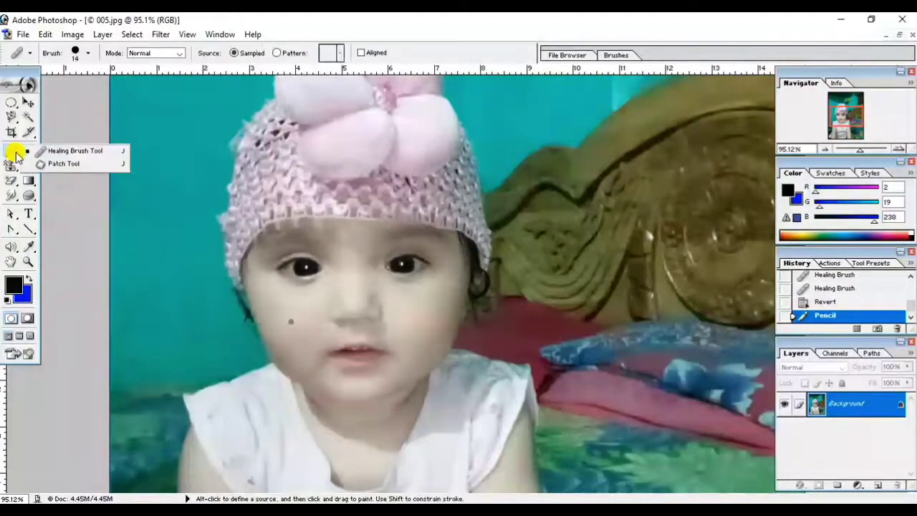
left_click(83, 153)
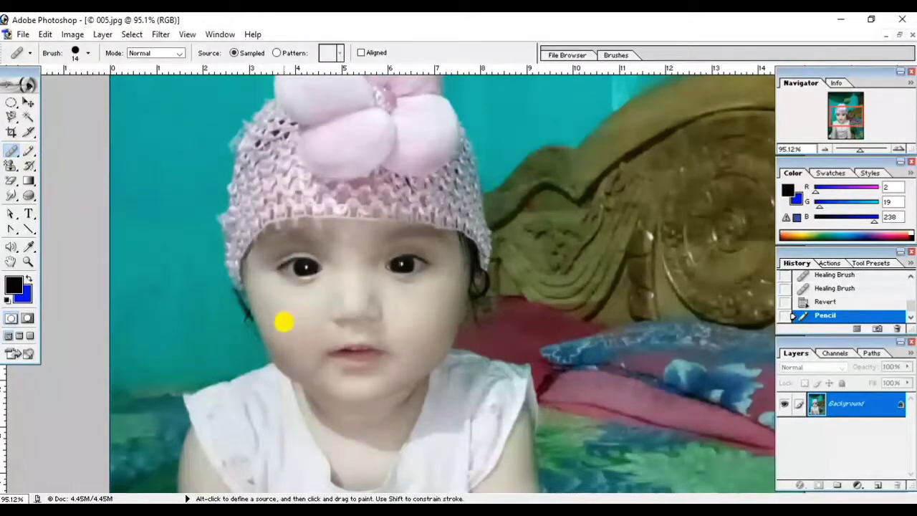
key("alt")
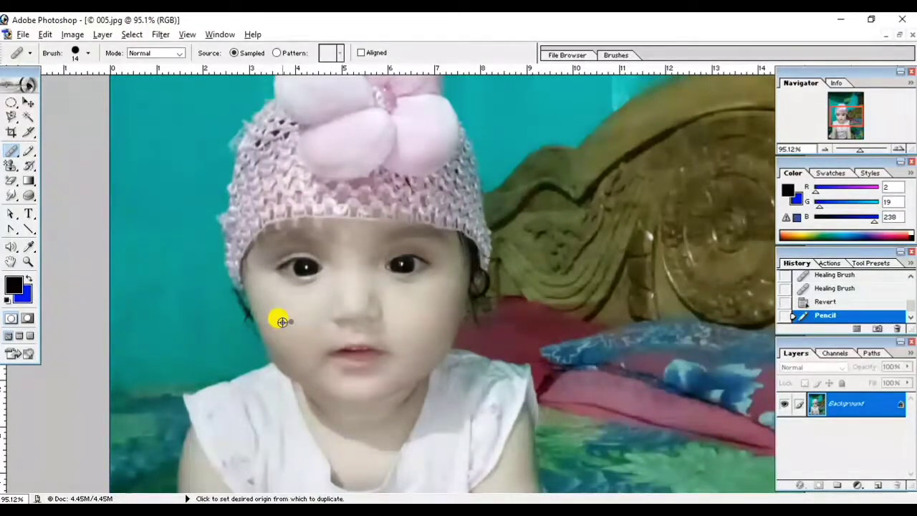
left_click(282, 322, "alt")
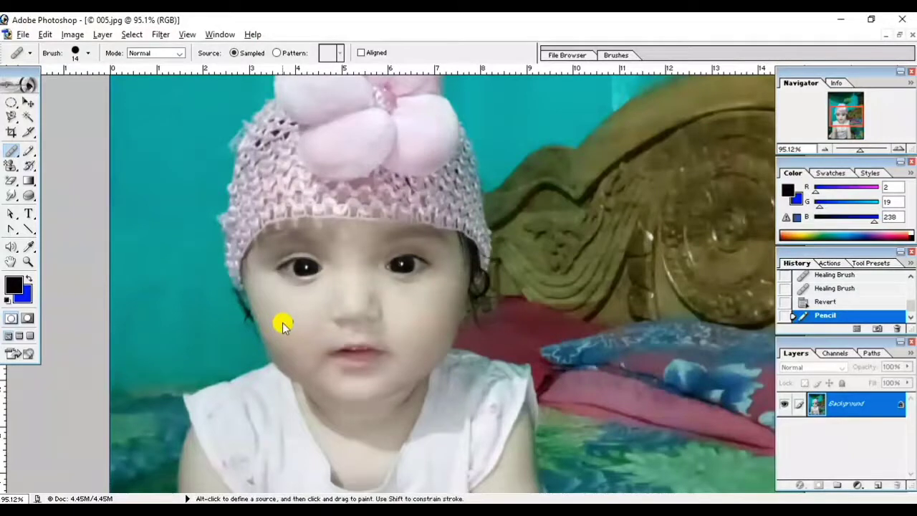
left_click(283, 324)
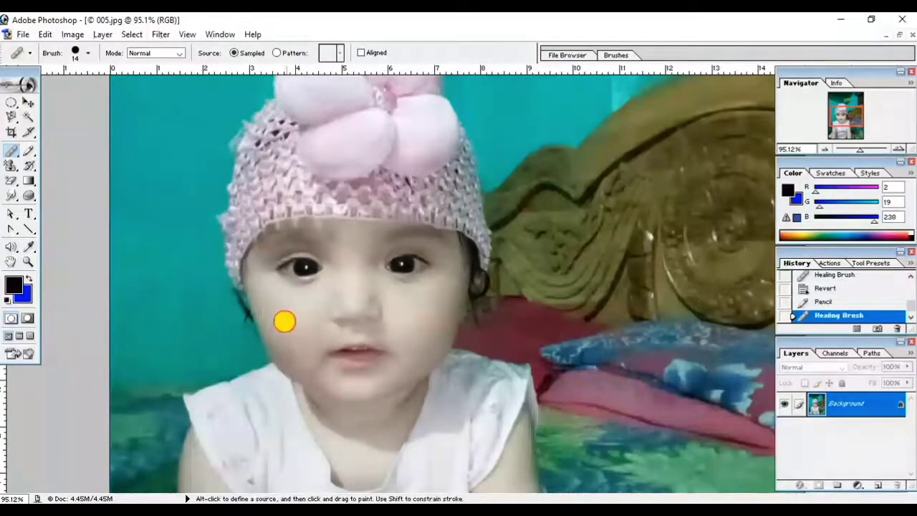
left_click_drag(284, 322, 297, 331)
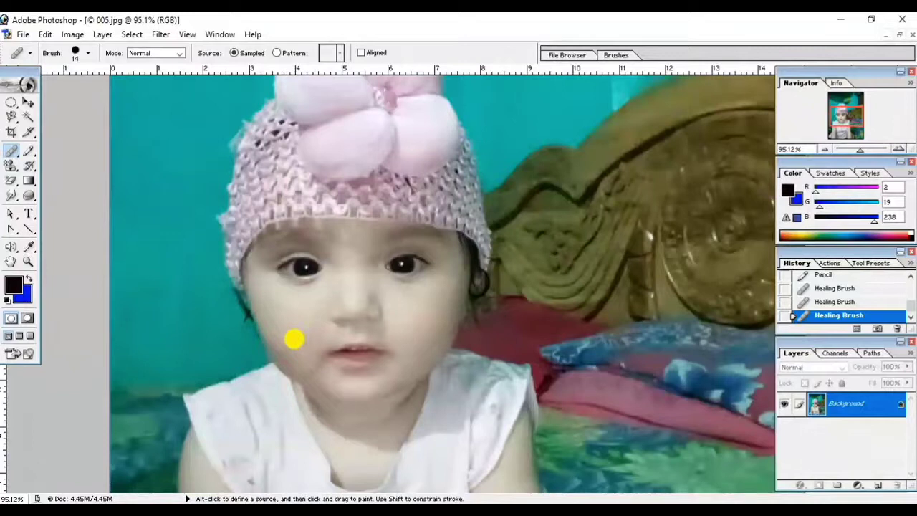
left_click(28, 151)
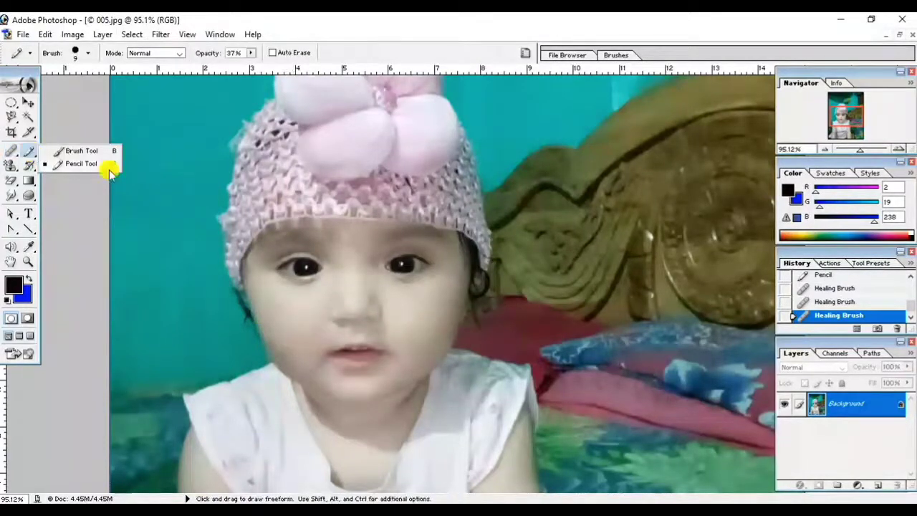
left_click(79, 151)
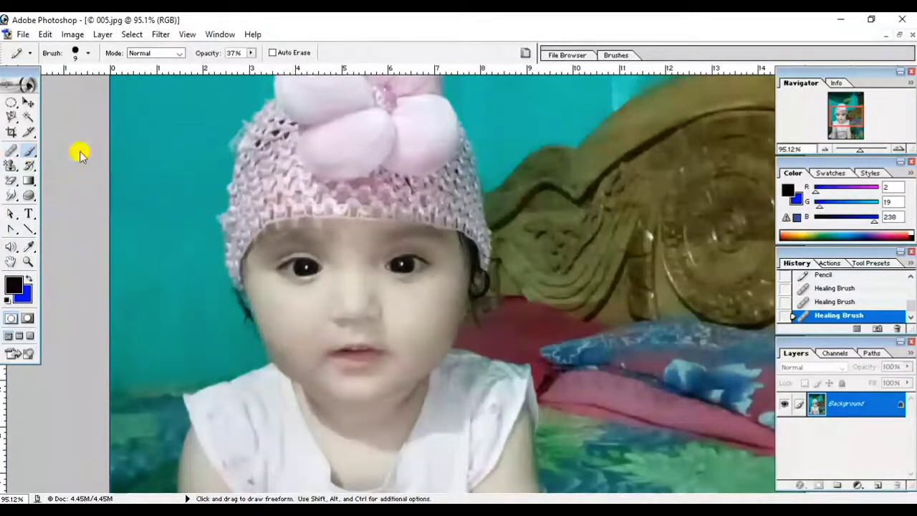
Set the foreground to red ED1318 and brush three red strokes left of the hat
left_click(14, 287)
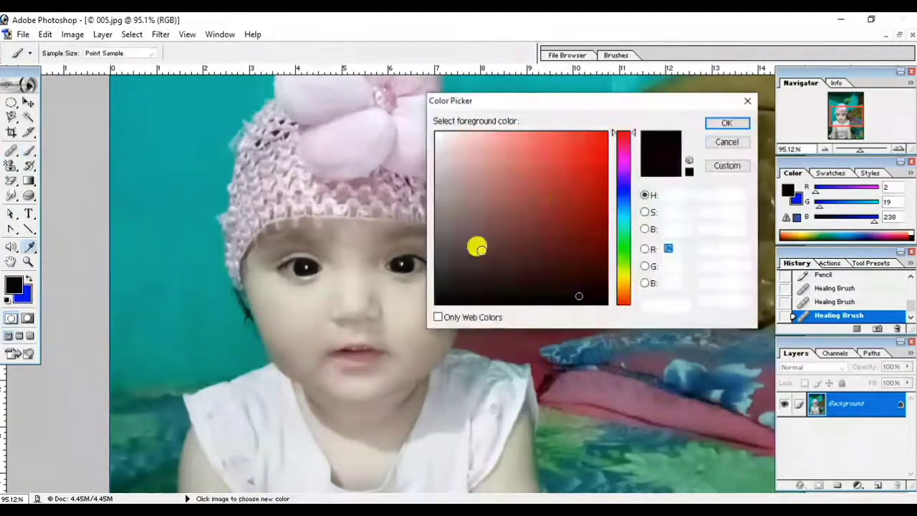
left_click(550, 198)
left_click(593, 143)
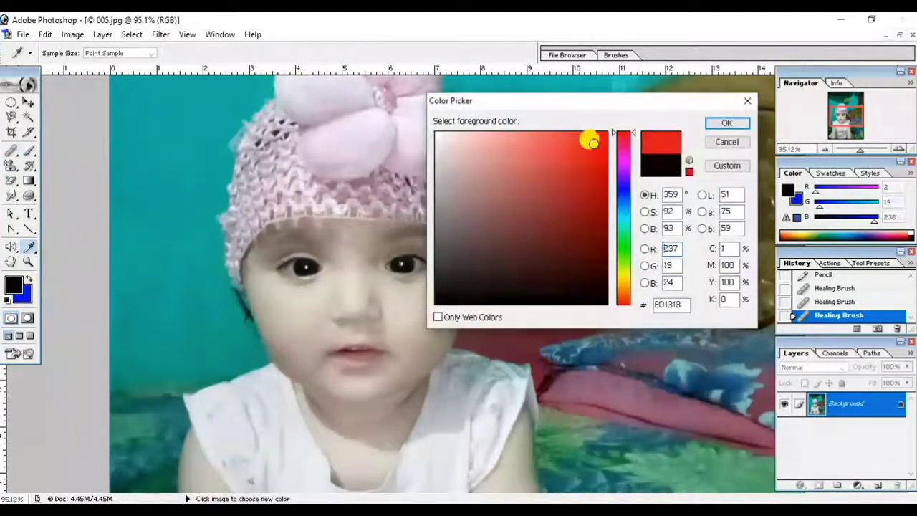
left_click(727, 123)
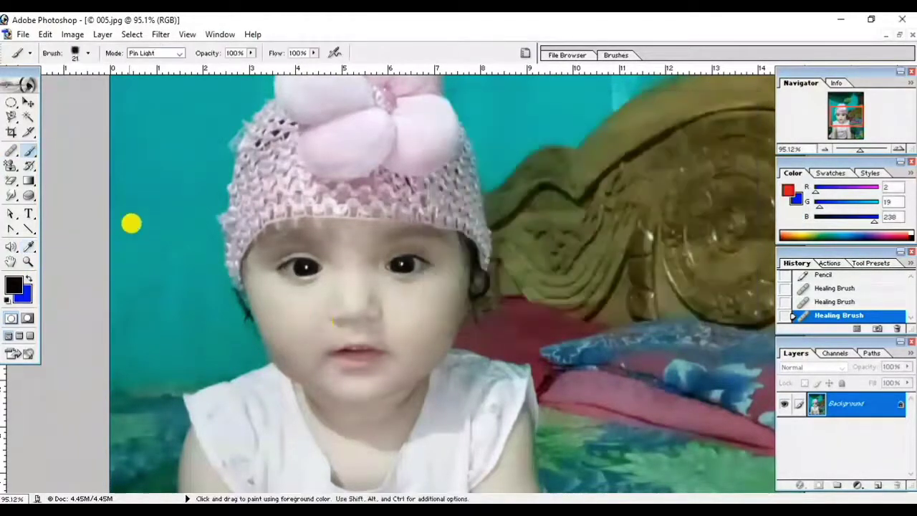
left_click_drag(129, 211, 148, 242)
left_click_drag(162, 202, 174, 235)
left_click(137, 296)
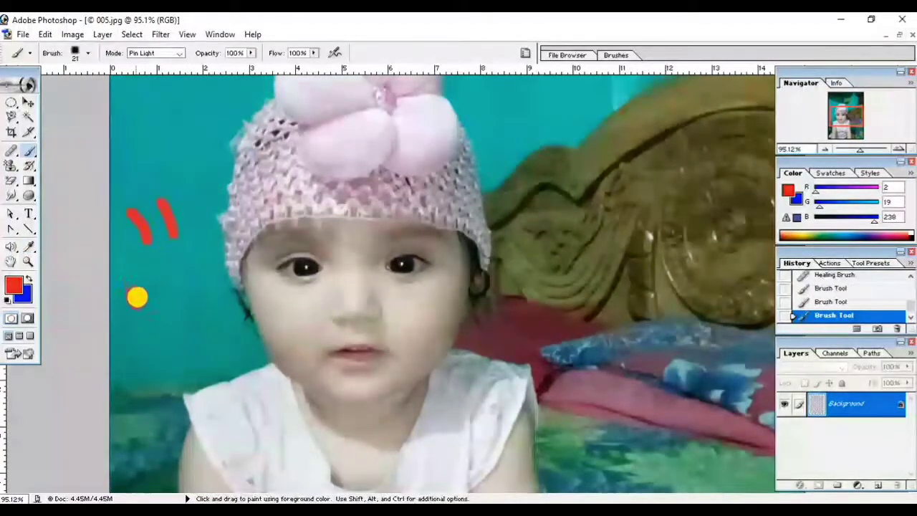
left_click_drag(137, 296, 147, 309)
Draw three faint red Pencil Tool lines on the teal wall beside the hat
left_click(30, 151)
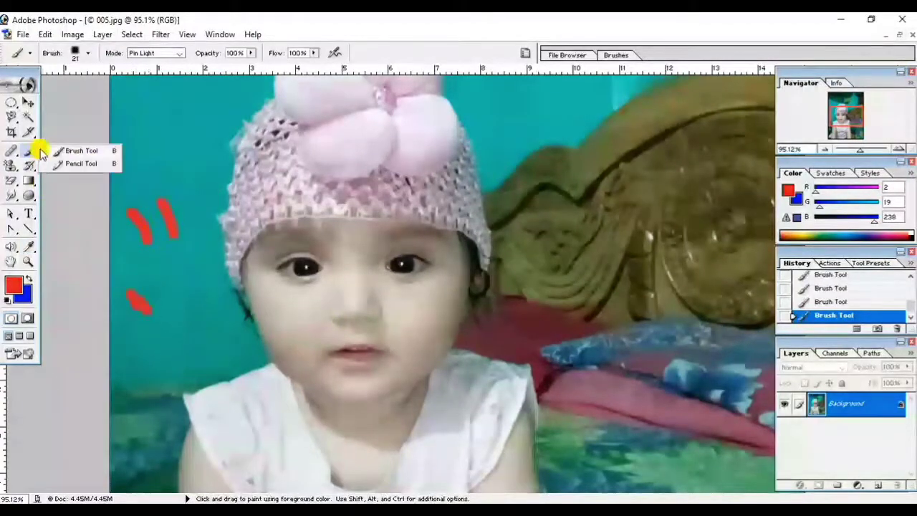
left_click(80, 164)
left_click_drag(153, 154, 176, 176)
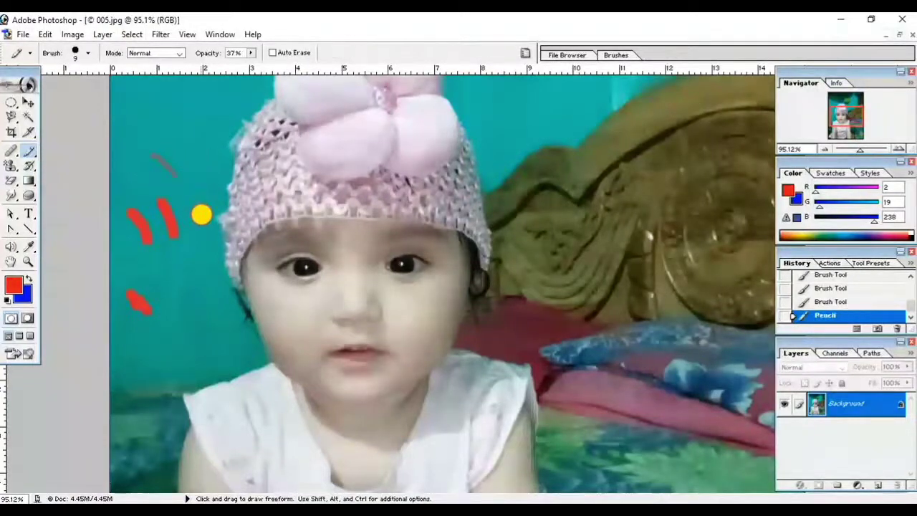
left_click_drag(201, 212, 212, 244)
left_click_drag(160, 293, 172, 312)
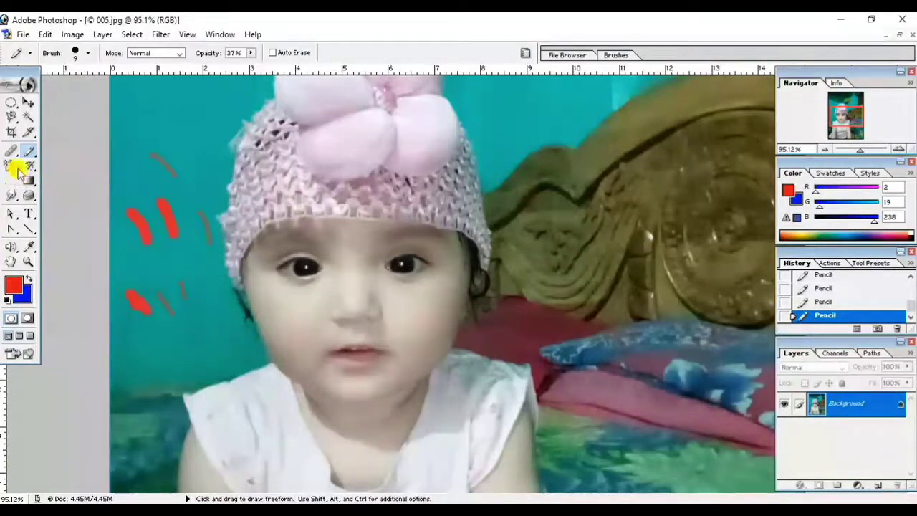
left_click_drag(20, 167, 90, 168)
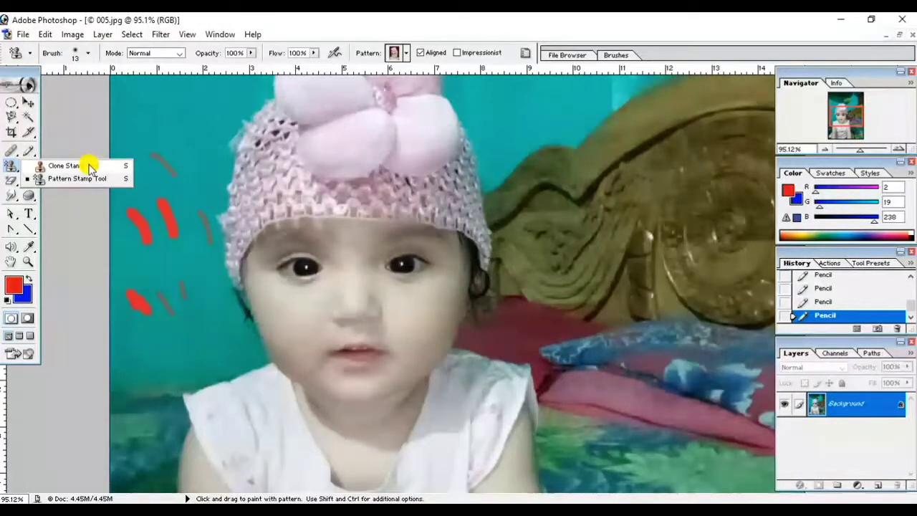
Clone Stamp from the baby's nose to paint a copy of the baby over the right headboard
left_click(88, 166)
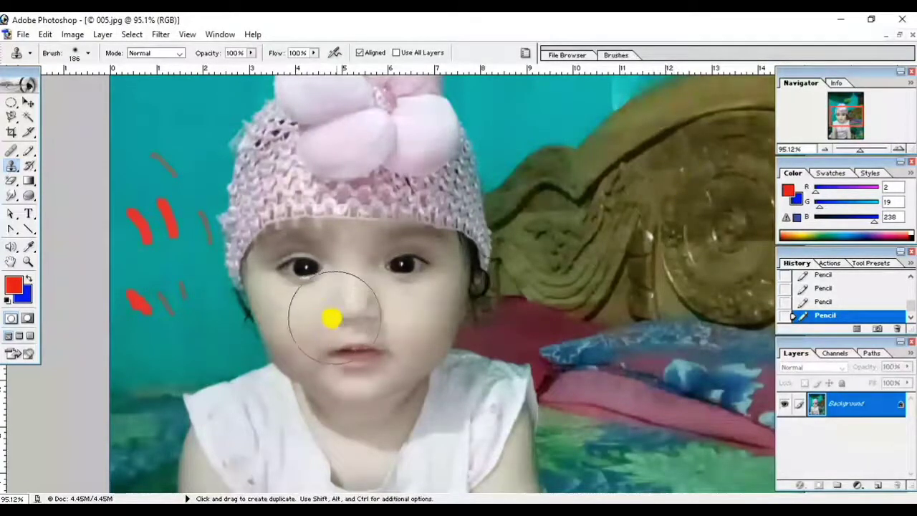
key("alt")
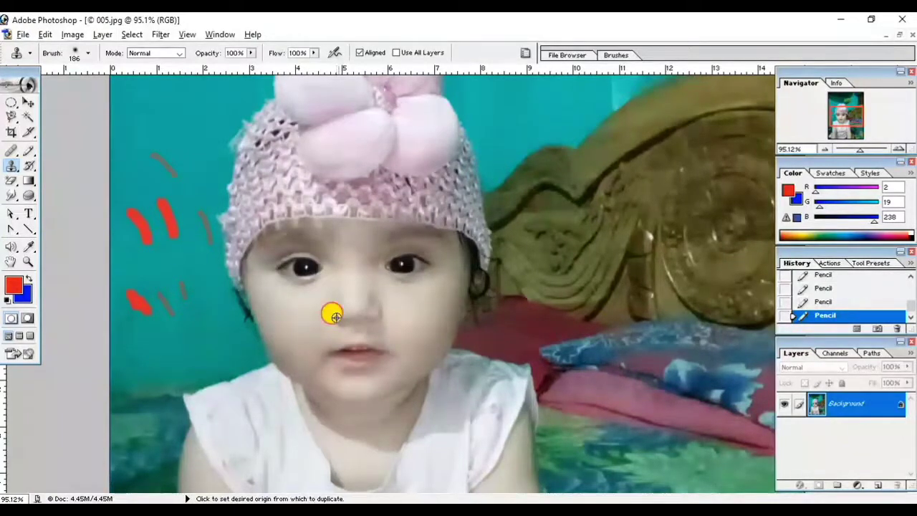
left_click(638, 172, "alt")
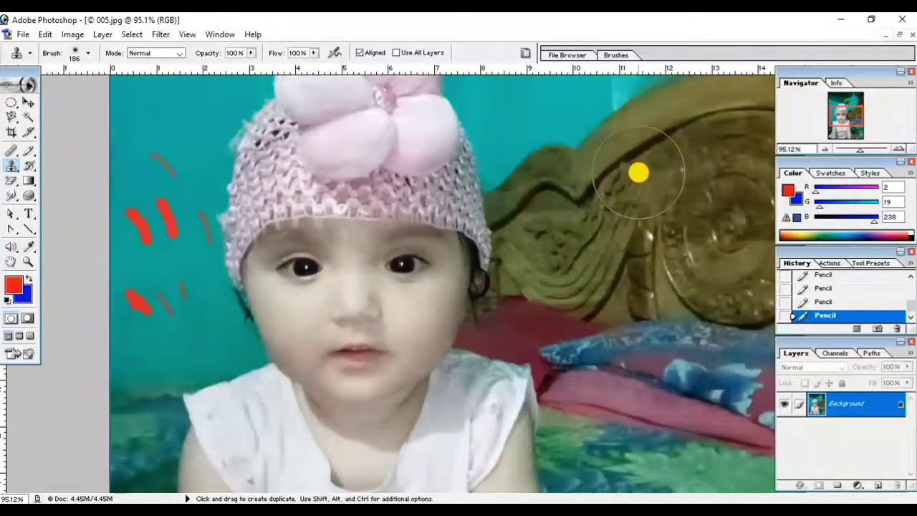
mouse_move(638, 172)
left_mouse_down()
mouse_move(673, 188)
mouse_move(656, 119)
mouse_move(598, 135)
mouse_move(631, 209)
mouse_move(710, 182)
mouse_move(695, 113)
mouse_move(565, 125)
mouse_move(542, 199)
mouse_move(612, 262)
mouse_move(723, 212)
mouse_move(727, 127)
mouse_move(621, 112)
mouse_move(551, 178)
mouse_move(684, 167)
mouse_move(595, 215)
mouse_move(663, 265)
mouse_move(712, 254)
mouse_move(648, 249)
mouse_move(623, 282)
mouse_move(585, 277)
mouse_move(575, 309)
mouse_move(677, 318)
mouse_move(724, 287)
mouse_move(705, 301)
mouse_move(723, 282)
mouse_move(624, 301)
mouse_move(549, 298)
mouse_move(574, 321)
mouse_move(705, 315)
left_mouse_up()
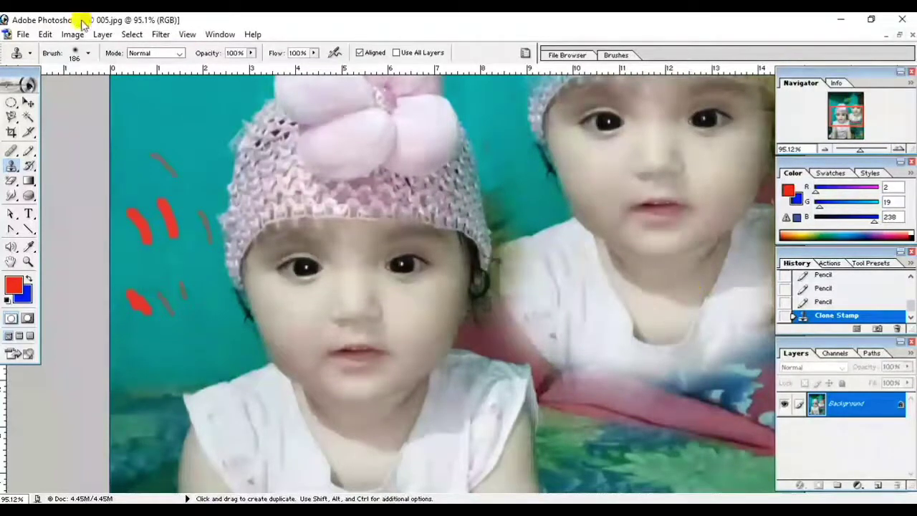
Revert the photo to its saved original and set up the Pattern Stamp tool with an 82 px brush
left_click(22, 34)
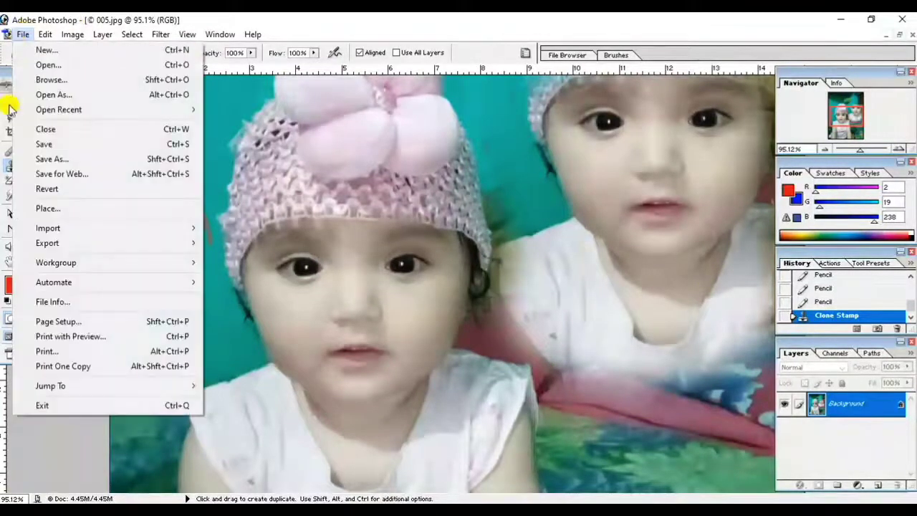
left_click(40, 188)
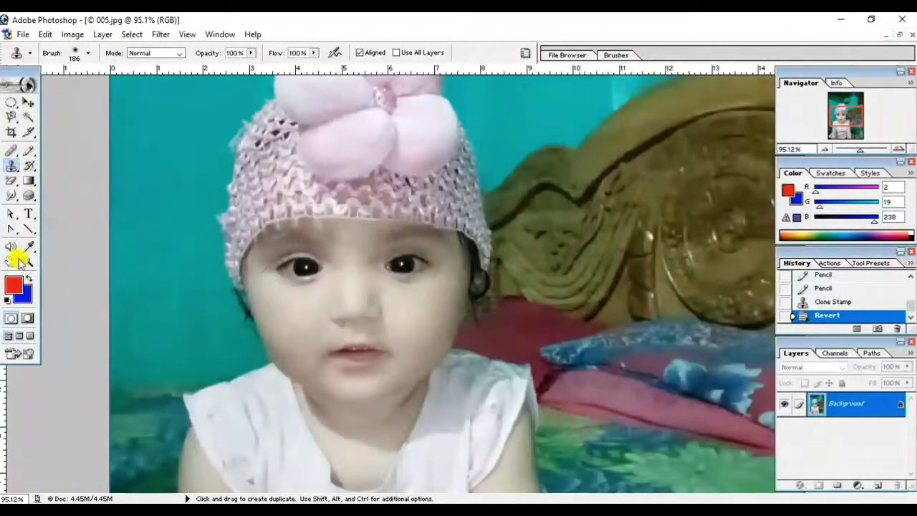
left_click(16, 169)
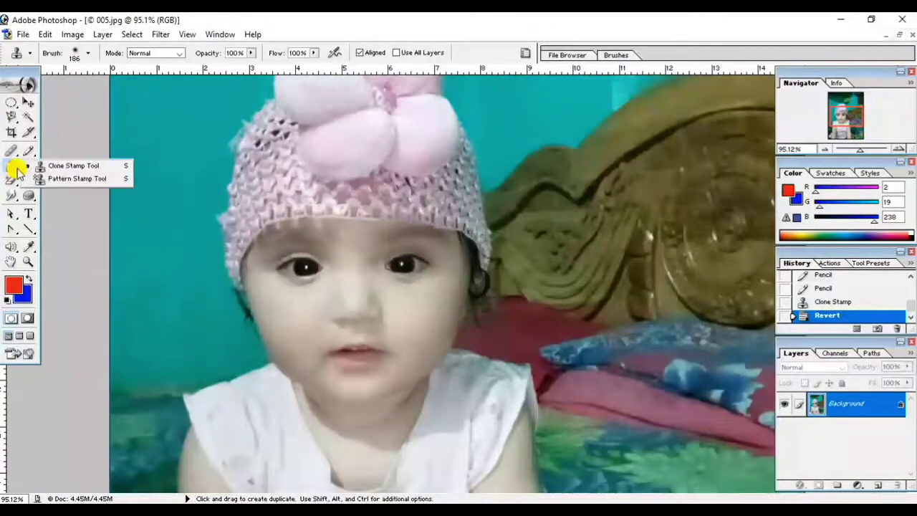
left_click(93, 180)
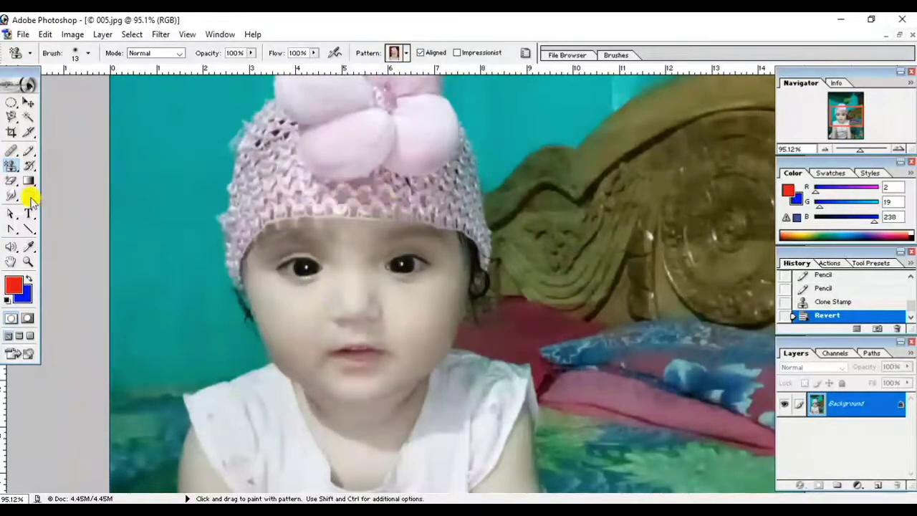
right_click(10, 166)
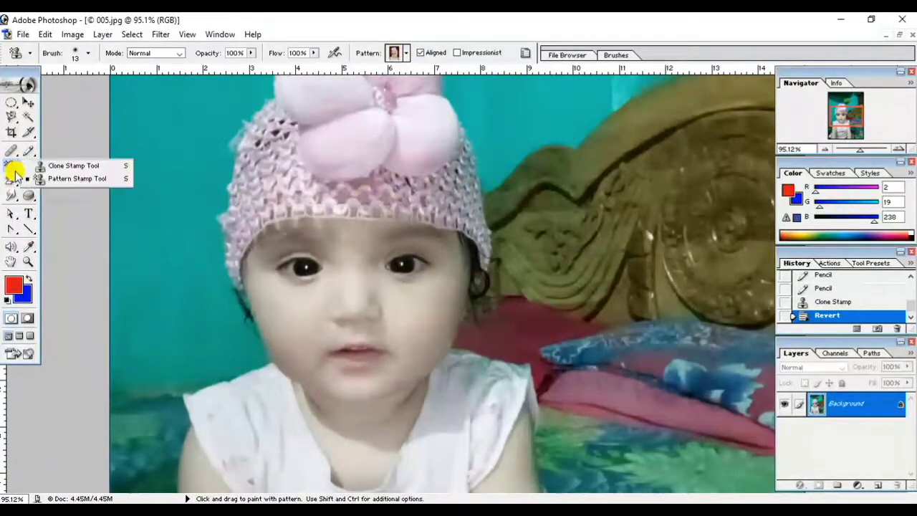
left_click(68, 179)
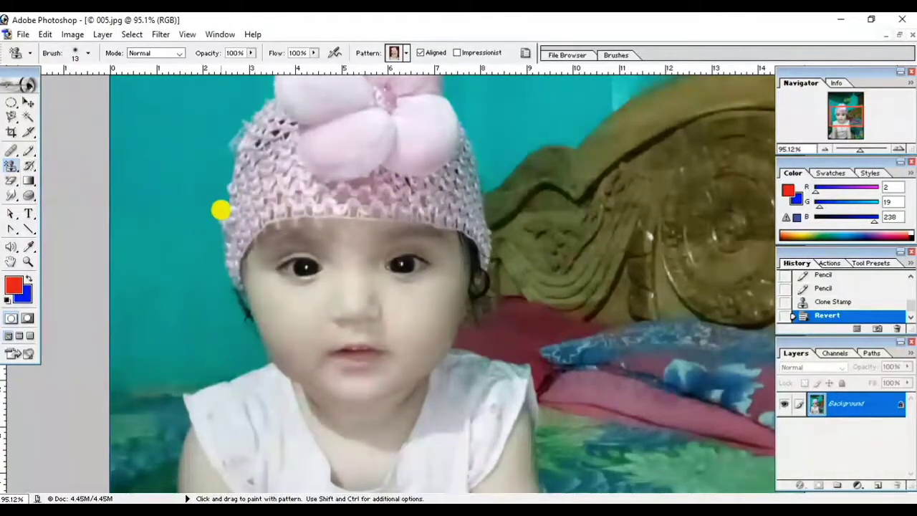
left_click(87, 53)
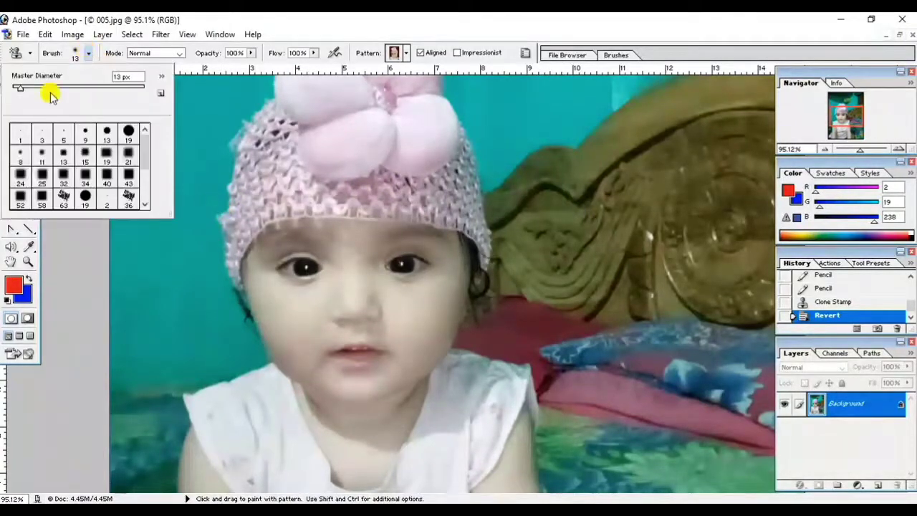
left_click_drag(31, 88, 62, 88)
Paint the blue bubble pattern down the left background
left_click(190, 131)
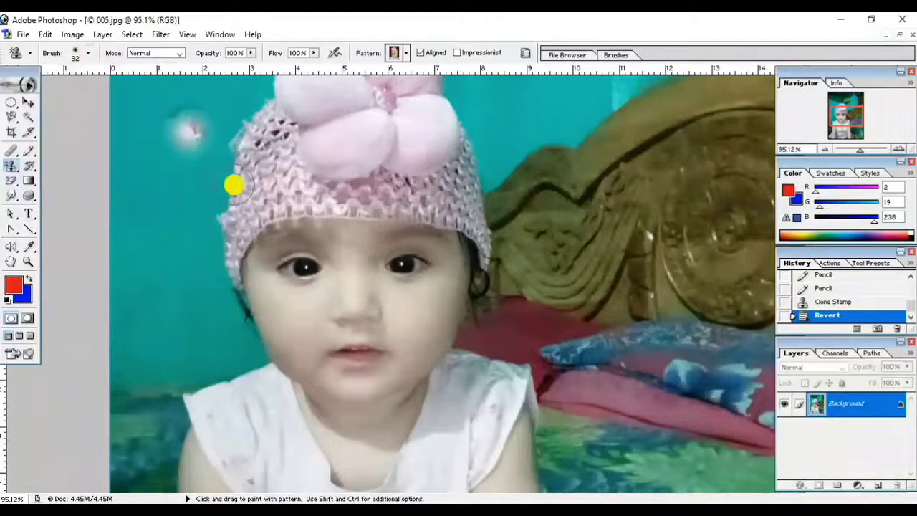
left_click(406, 53)
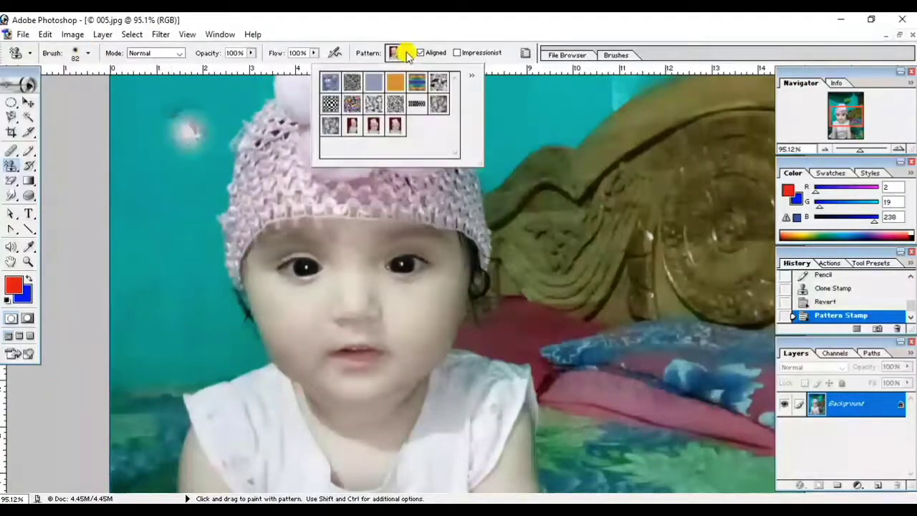
left_click(331, 79)
left_click(207, 143)
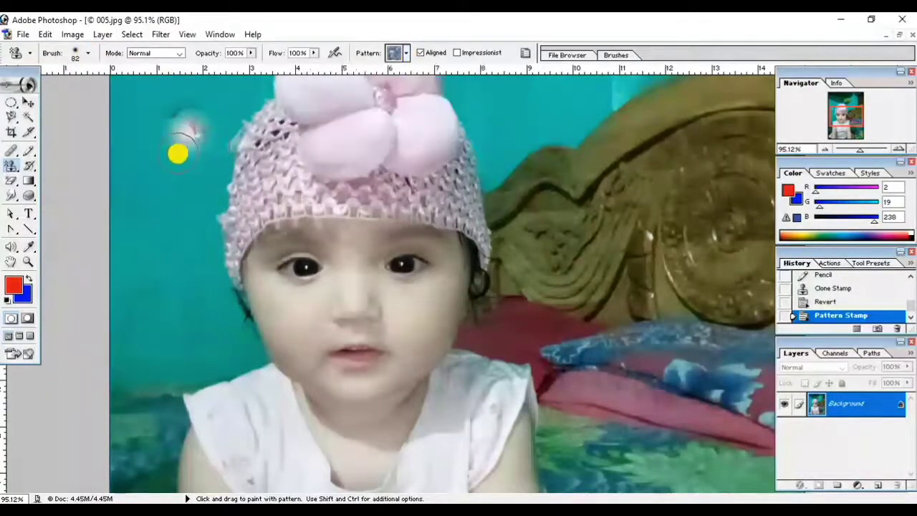
left_click_drag(178, 151, 199, 187)
left_click_drag(144, 137, 149, 244)
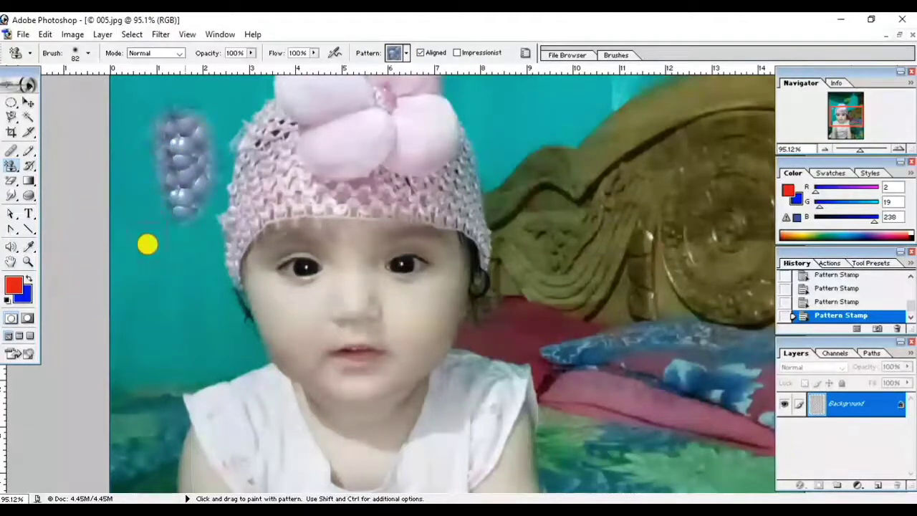
left_click_drag(186, 319, 168, 236)
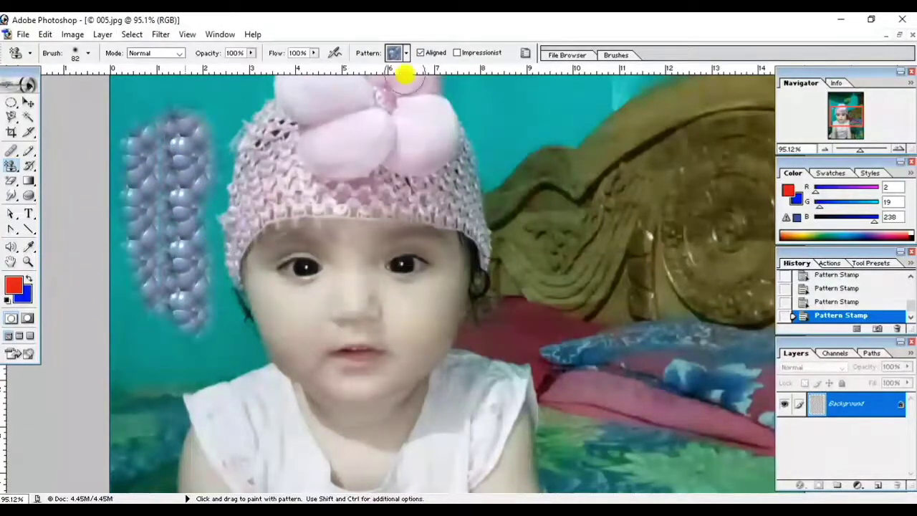
Paint a granite-like pattern over the upper-right background and the red pillow
left_click(406, 58)
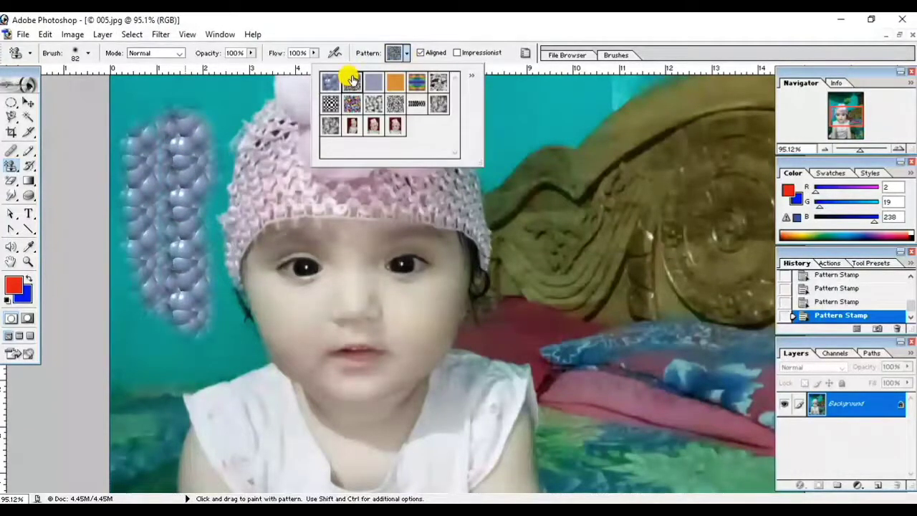
left_click(531, 113)
mouse_move(533, 116)
left_mouse_down()
mouse_move(602, 148)
mouse_move(620, 133)
mouse_move(671, 147)
mouse_move(649, 260)
mouse_move(573, 188)
mouse_move(598, 304)
mouse_move(655, 205)
mouse_move(681, 221)
mouse_move(659, 221)
mouse_move(660, 346)
mouse_move(628, 377)
mouse_move(562, 251)
left_mouse_up()
mouse_move(557, 283)
left_mouse_down()
mouse_move(583, 351)
mouse_move(674, 395)
left_mouse_up()
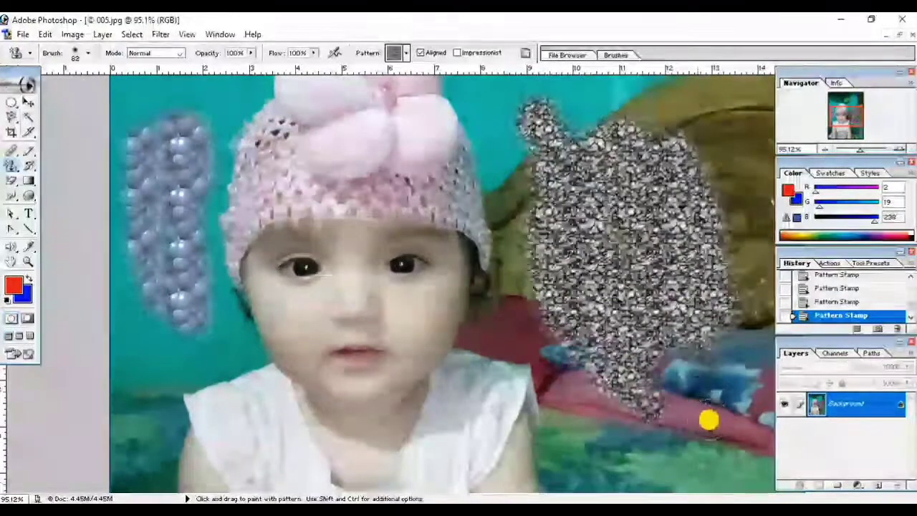
left_click_drag(708, 421, 673, 358)
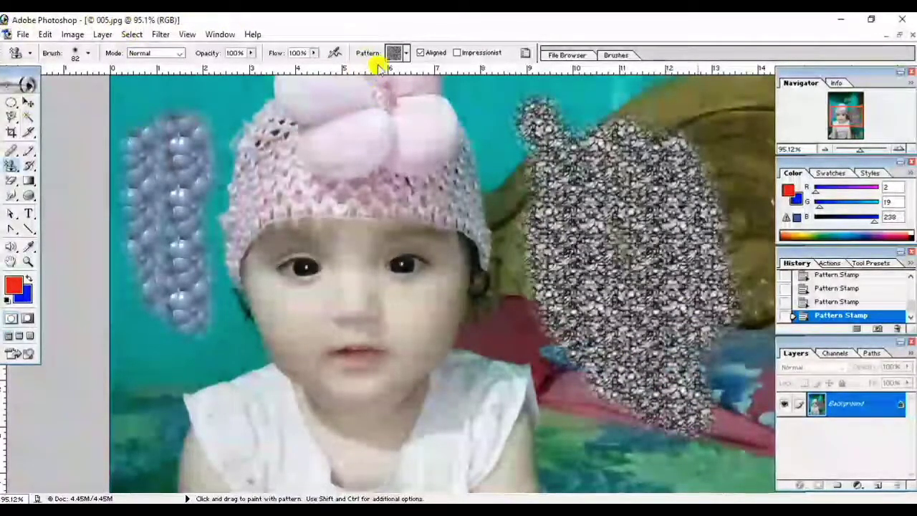
Delete the three photo patterns from the pattern set
left_click(407, 53)
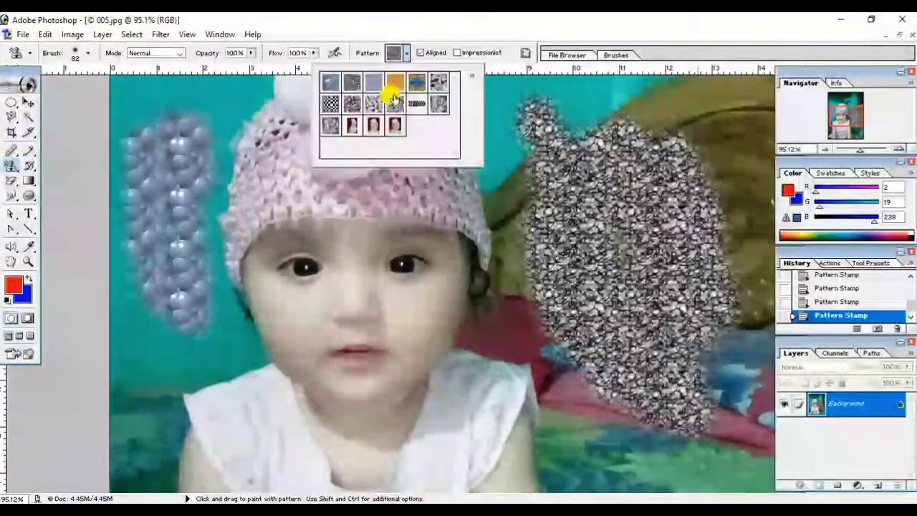
right_click(353, 125)
left_click(414, 159)
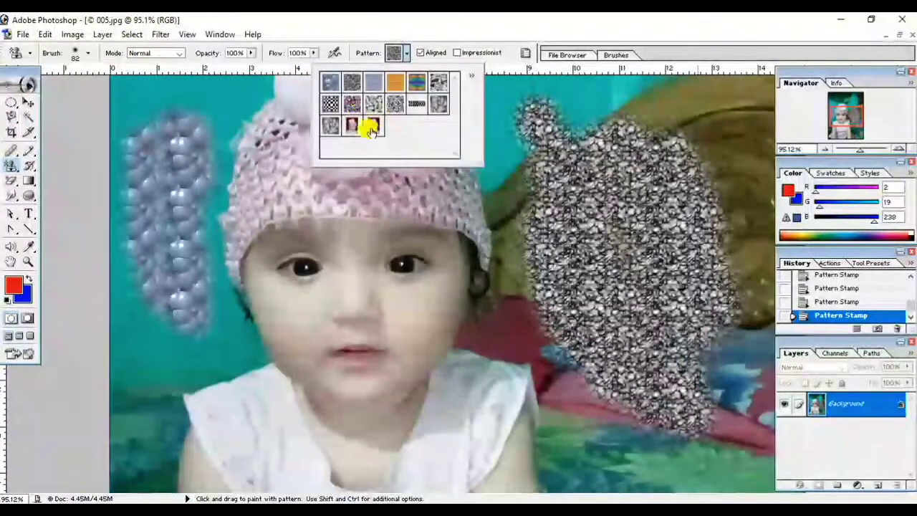
right_click(356, 126)
left_click(409, 159)
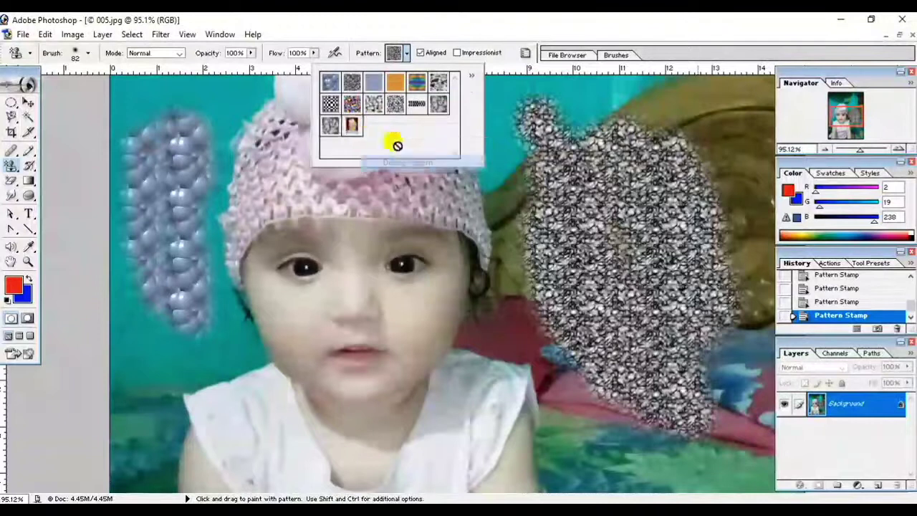
right_click(356, 127)
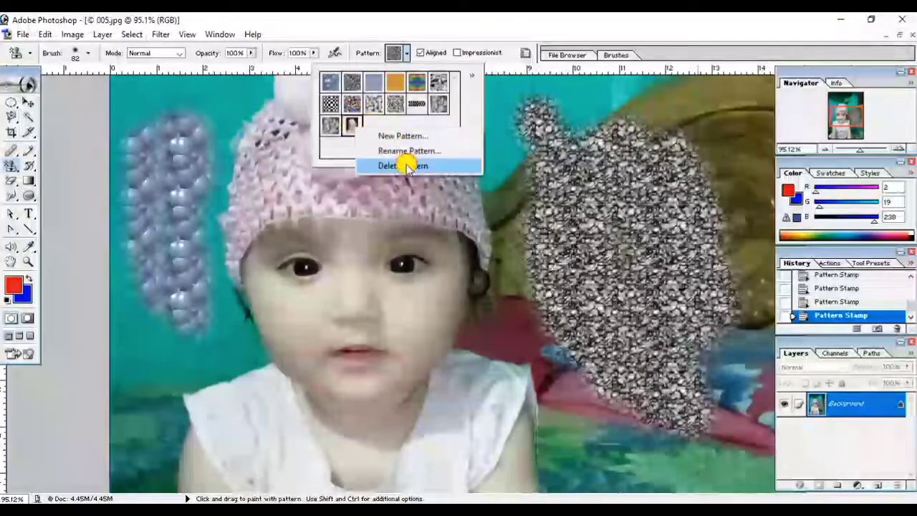
left_click(405, 165)
left_click(557, 178)
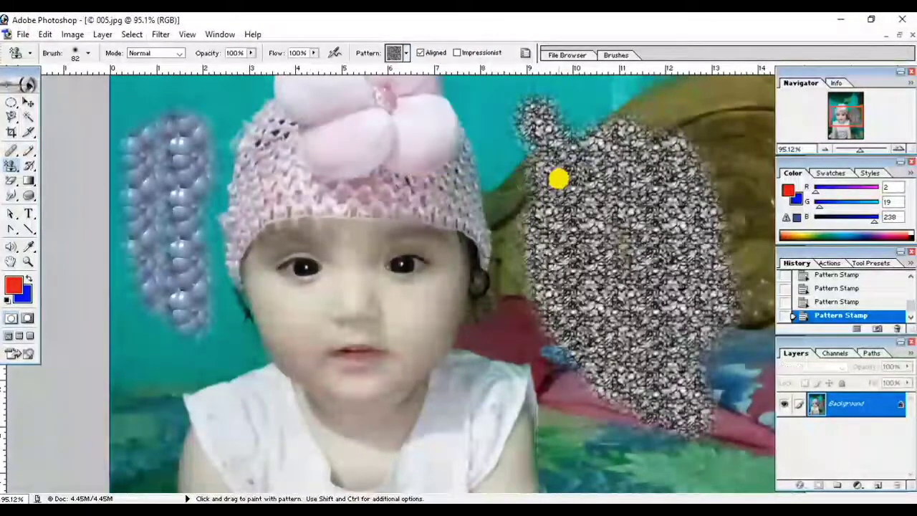
Paint Multiply pattern strokes over the left bubbles, then Hard Light strokes over the hat
left_click(179, 53)
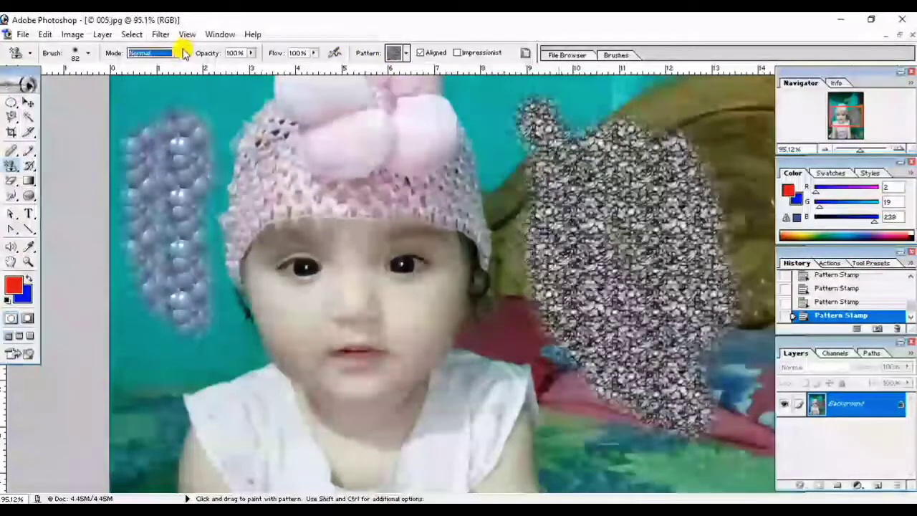
left_click(139, 104)
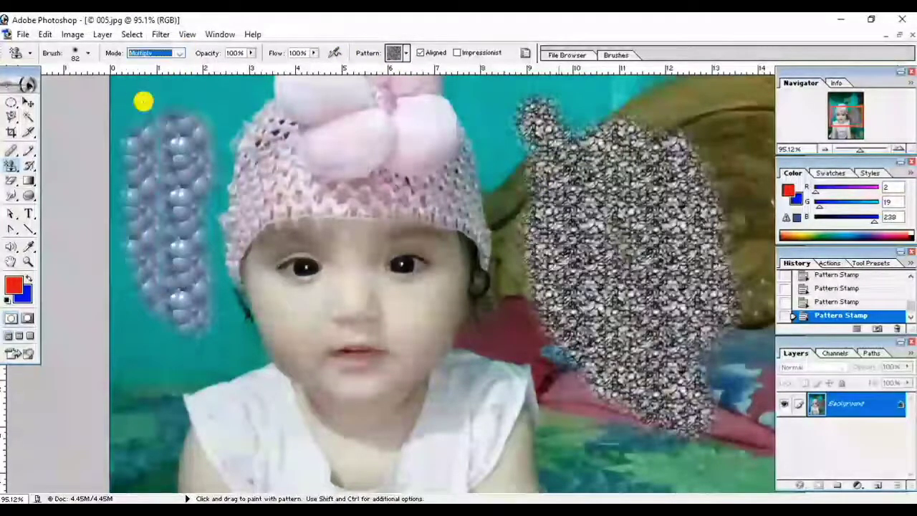
mouse_move(142, 107)
left_mouse_down()
mouse_move(153, 188)
mouse_move(146, 212)
mouse_move(167, 127)
mouse_move(198, 167)
mouse_move(194, 141)
left_mouse_up()
left_click(180, 53)
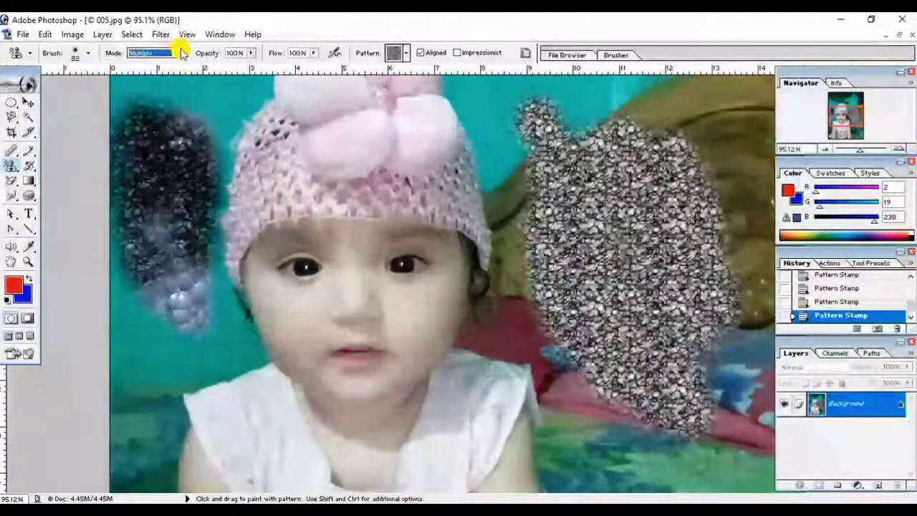
left_click(157, 195)
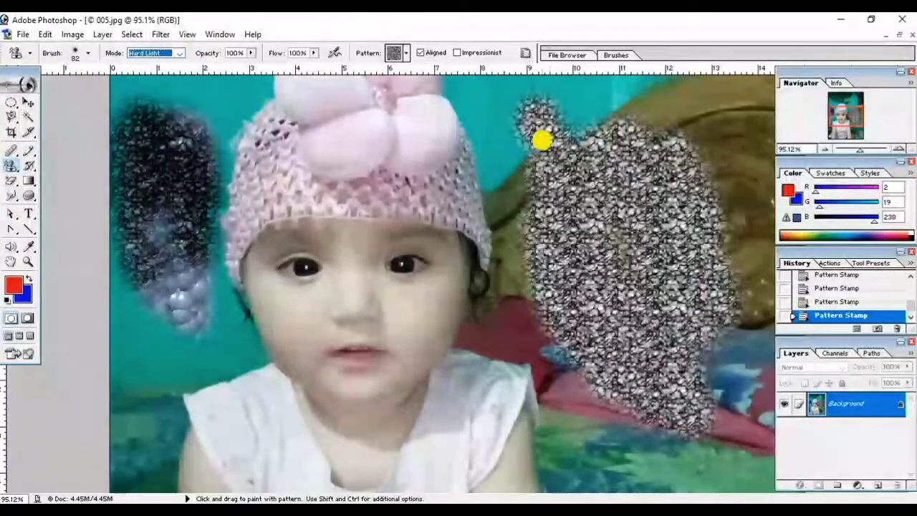
mouse_move(540, 139)
left_mouse_down()
mouse_move(530, 129)
mouse_move(531, 230)
mouse_move(473, 203)
mouse_move(473, 213)
mouse_move(265, 185)
mouse_move(301, 177)
mouse_move(309, 152)
mouse_move(313, 159)
mouse_move(454, 166)
mouse_move(414, 128)
mouse_move(361, 122)
mouse_move(434, 108)
mouse_move(439, 122)
mouse_move(287, 154)
mouse_move(240, 212)
left_mouse_up()
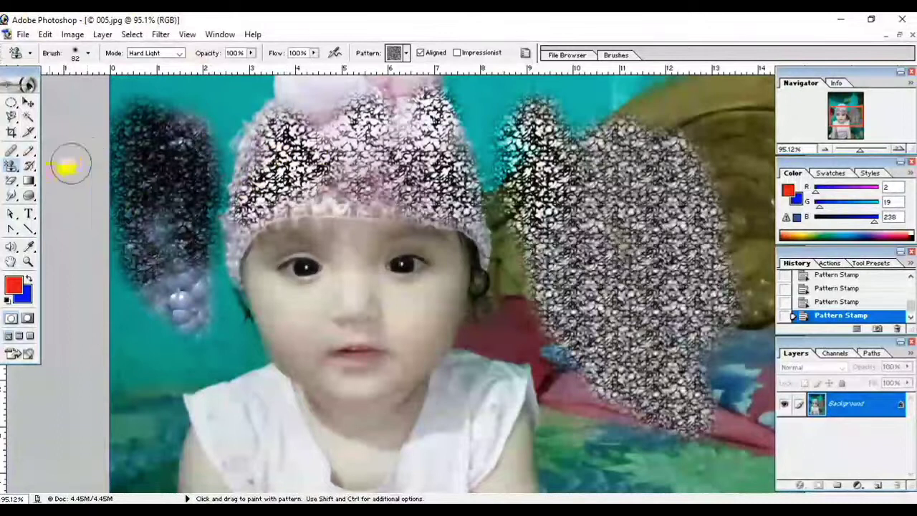
Use the History Brush at 100% opacity to restore the teal left wall and pink hat
left_click(35, 170)
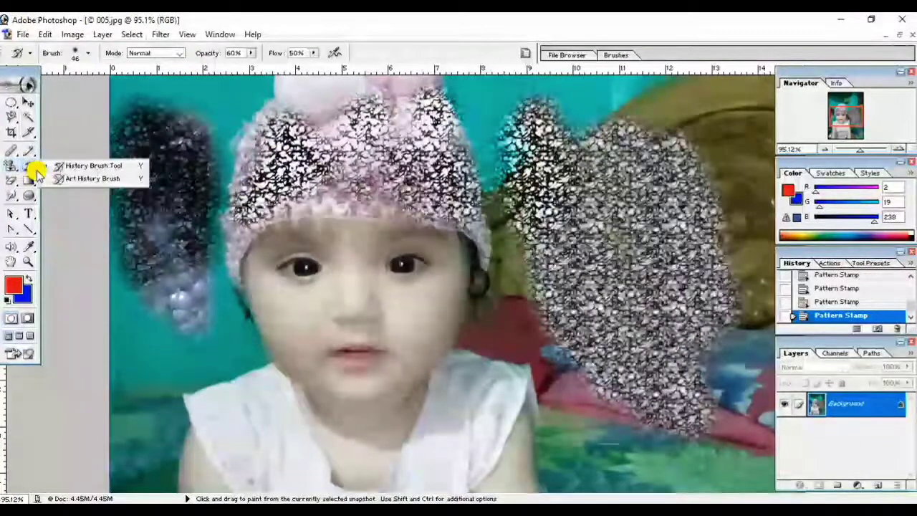
left_click(101, 167)
mouse_move(146, 129)
left_mouse_down()
mouse_move(176, 107)
mouse_move(170, 156)
mouse_move(180, 274)
mouse_move(180, 232)
mouse_move(200, 228)
left_mouse_up()
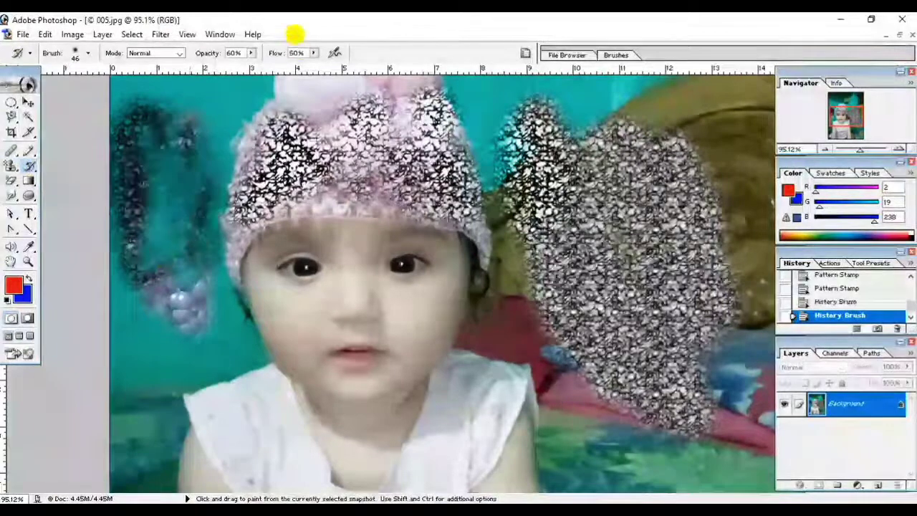
left_click(250, 54)
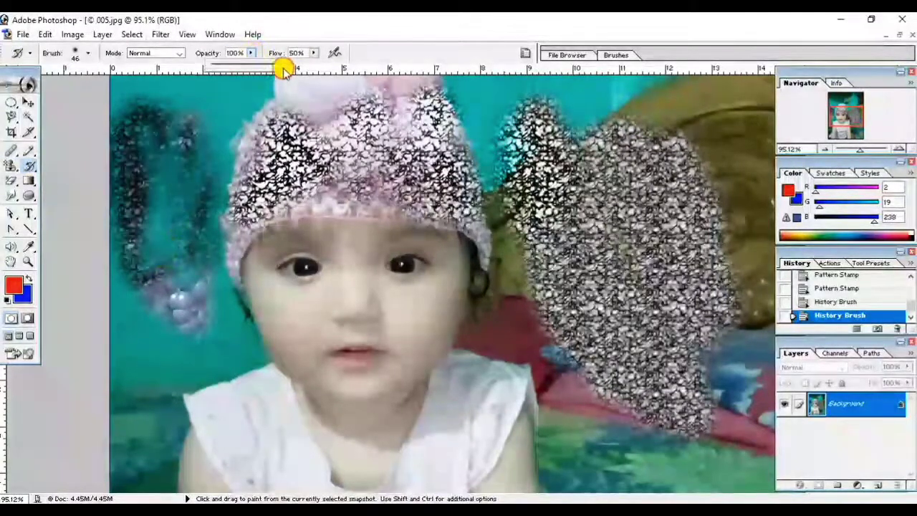
left_click(191, 136)
mouse_move(205, 107)
left_mouse_down()
mouse_move(78, 131)
mouse_move(203, 117)
mouse_move(65, 176)
mouse_move(408, 117)
mouse_move(359, 190)
mouse_move(352, 232)
mouse_move(117, 212)
mouse_move(191, 203)
mouse_move(263, 260)
mouse_move(147, 282)
mouse_move(110, 221)
left_mouse_up()
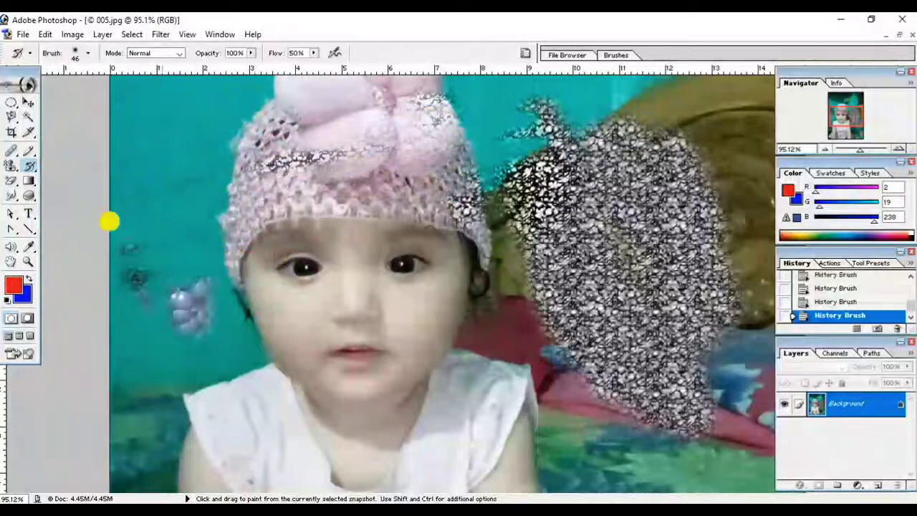
left_click(35, 171)
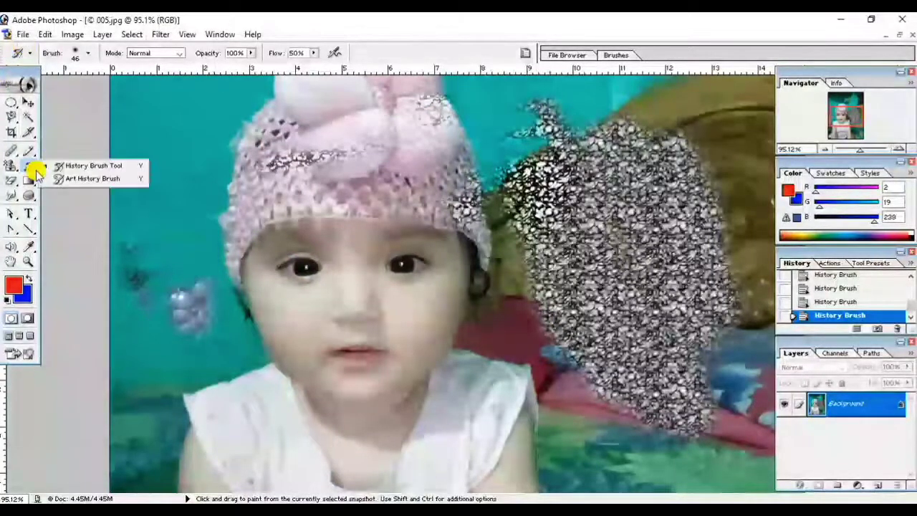
Smear the pink hat into soft painterly blobs with the Art History Brush
left_click(100, 180)
mouse_move(277, 159)
left_mouse_down()
mouse_move(364, 146)
mouse_move(248, 171)
mouse_move(280, 187)
mouse_move(387, 135)
mouse_move(381, 123)
mouse_move(442, 172)
mouse_move(588, 232)
mouse_move(549, 199)
mouse_move(547, 317)
mouse_move(579, 232)
mouse_move(608, 297)
mouse_move(578, 291)
mouse_move(478, 190)
left_mouse_up()
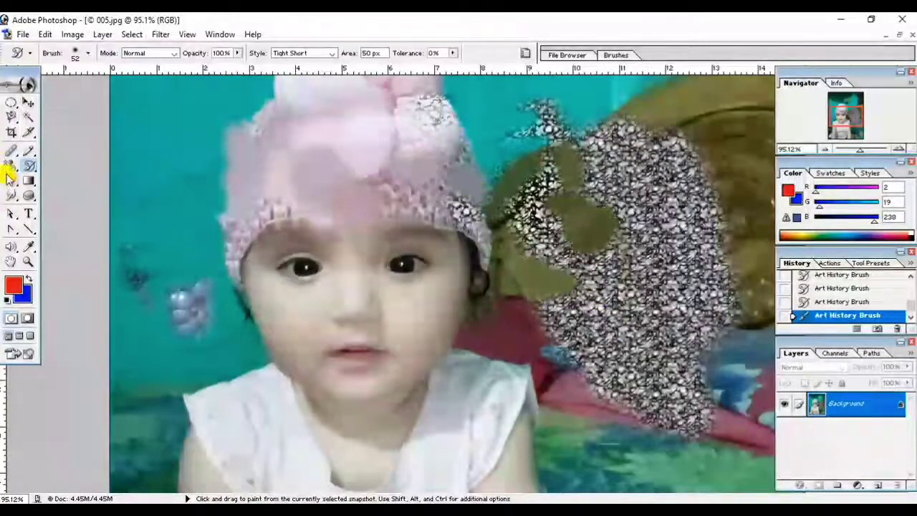